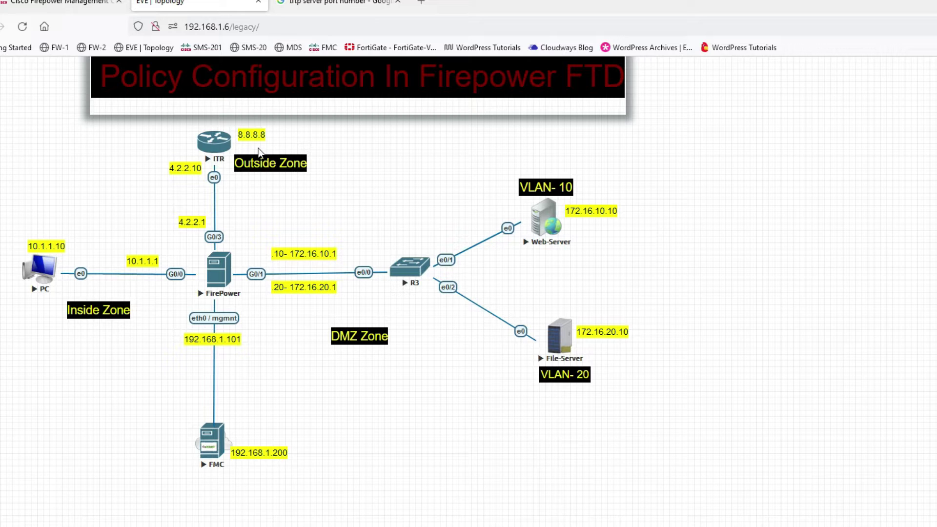
Step: Mark the Inside, DMZ and Outside zones, both VLAN labels, and the Web-Server and its IP address on the topology with pink pen strokes
{"action": "mouse_move", "coordinate": [864, 291]}
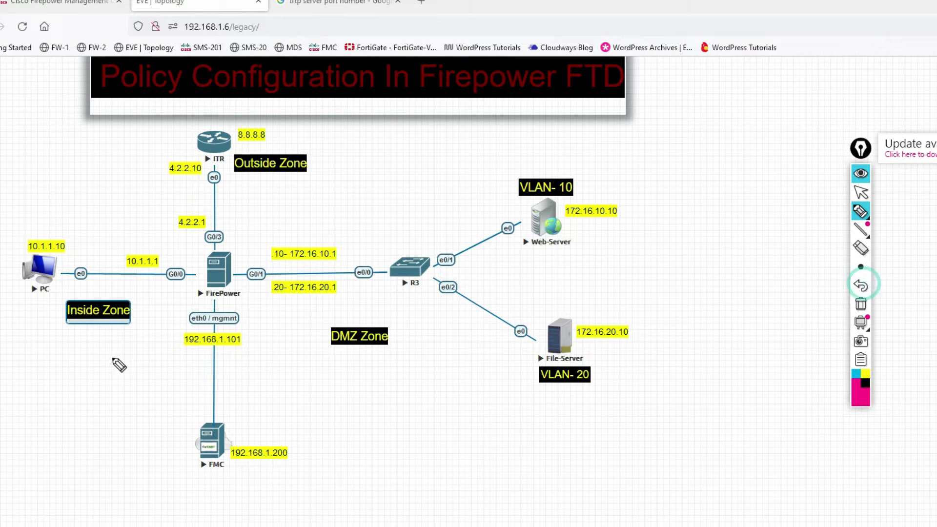
{"action": "mouse_move", "coordinate": [92, 188]}
{"action": "left_mouse_down"}
{"action": "mouse_move", "coordinate": [154, 264]}
{"action": "mouse_move", "coordinate": [136, 371]}
{"action": "left_mouse_up"}
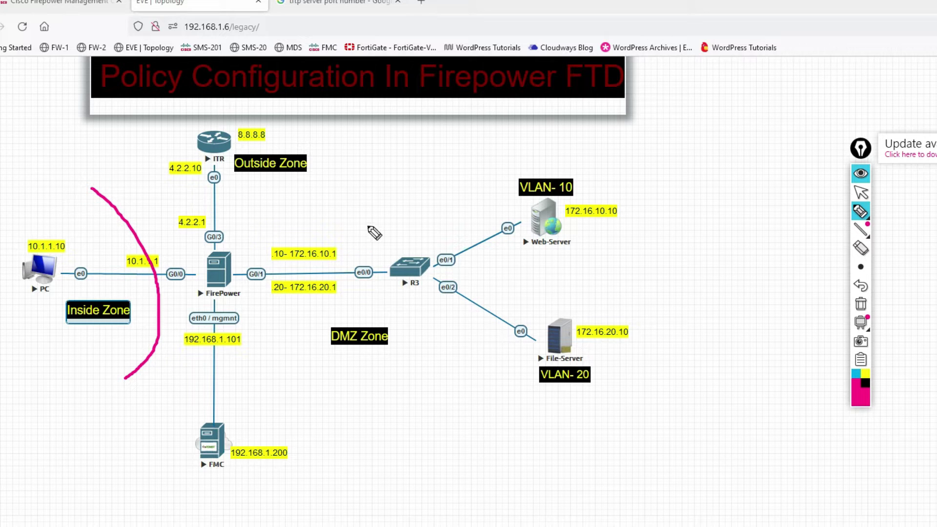
{"action": "mouse_move", "coordinate": [398, 181]}
{"action": "left_mouse_down"}
{"action": "mouse_move", "coordinate": [356, 418]}
{"action": "mouse_move", "coordinate": [367, 422]}
{"action": "left_mouse_up"}
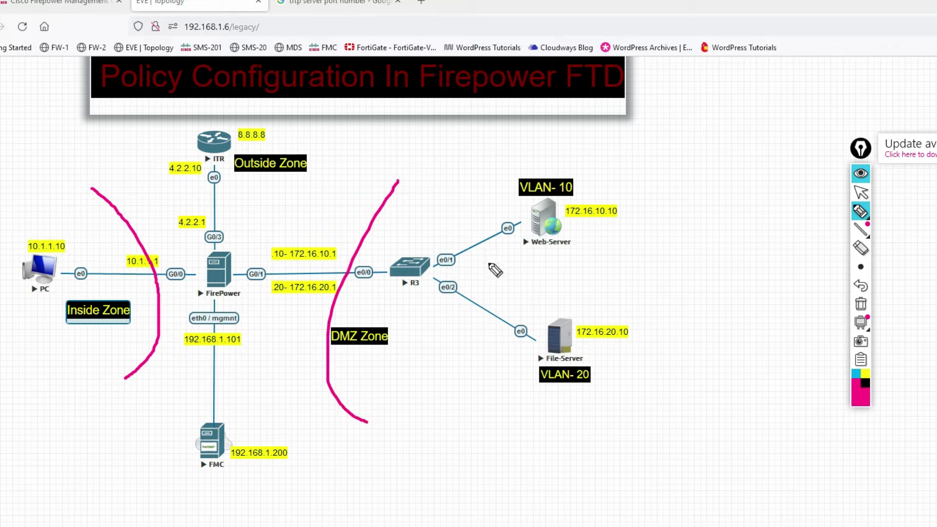
{"action": "left_click_drag", "start_coordinate": [499, 207], "coordinate": [582, 200]}
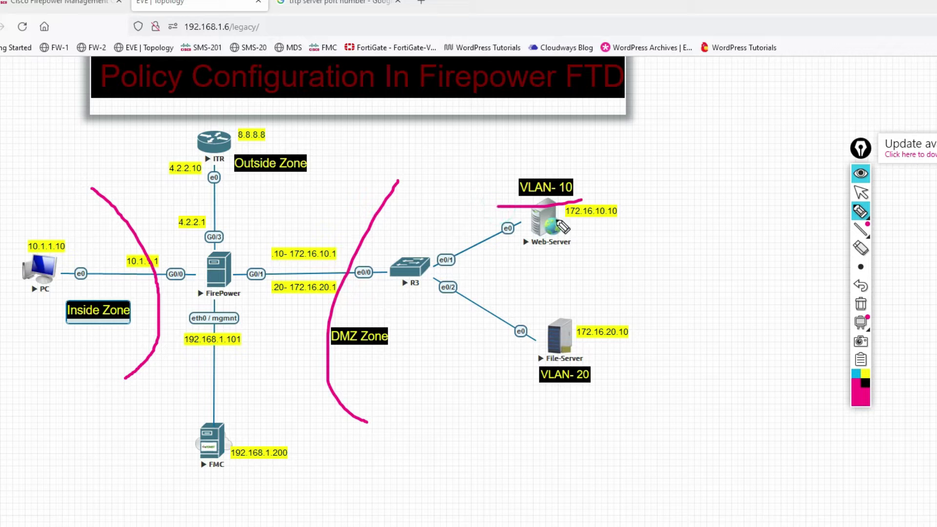
{"action": "left_click_drag", "start_coordinate": [531, 395], "coordinate": [601, 390]}
{"action": "left_click_drag", "start_coordinate": [531, 252], "coordinate": [579, 252]}
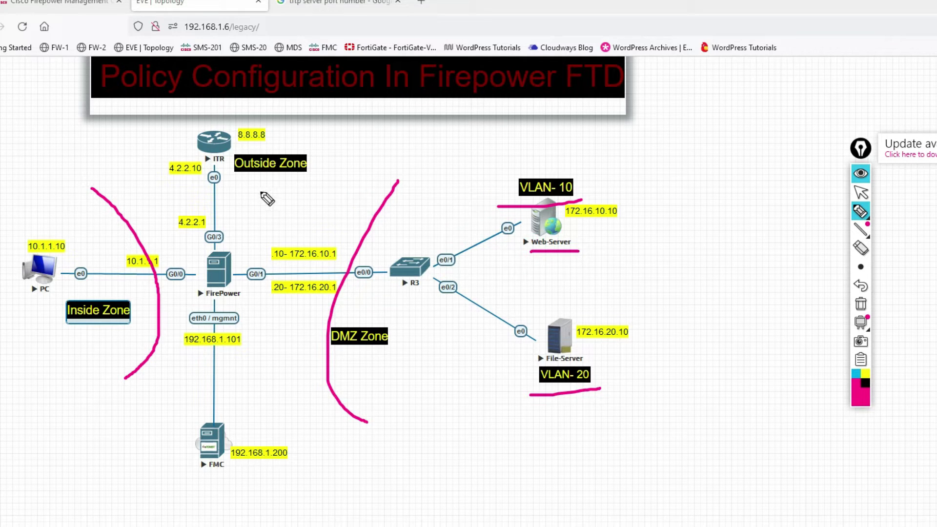
{"action": "left_click_drag", "start_coordinate": [235, 187], "coordinate": [362, 178]}
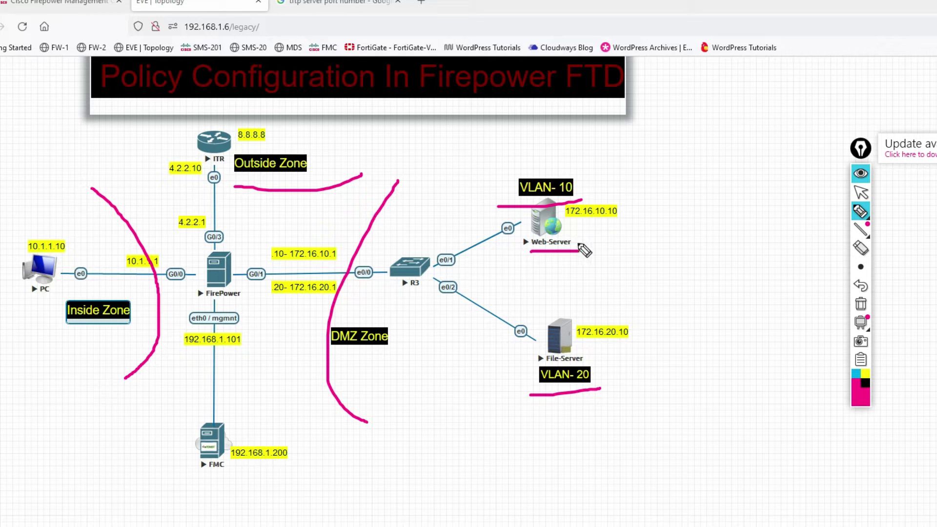
{"action": "left_click_drag", "start_coordinate": [567, 220], "coordinate": [614, 222]}
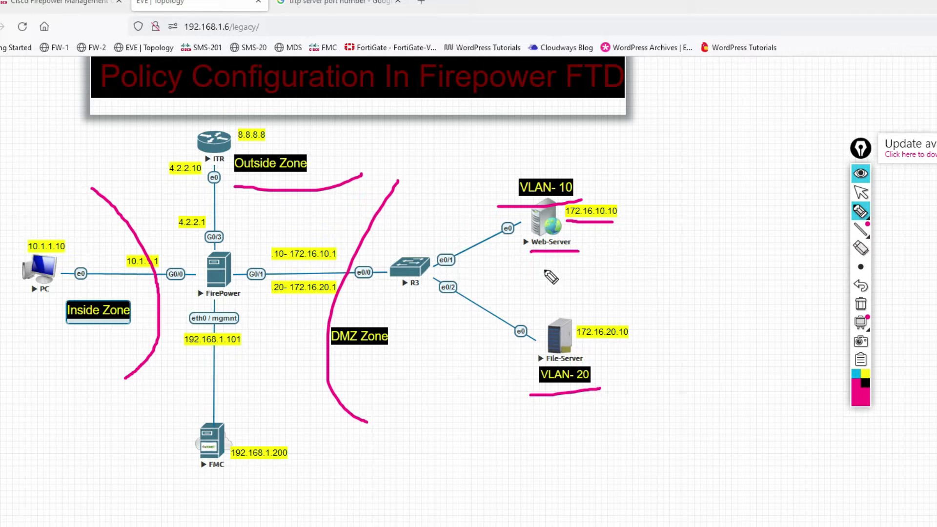
{"action": "left_click_drag", "start_coordinate": [531, 266], "coordinate": [581, 266]}
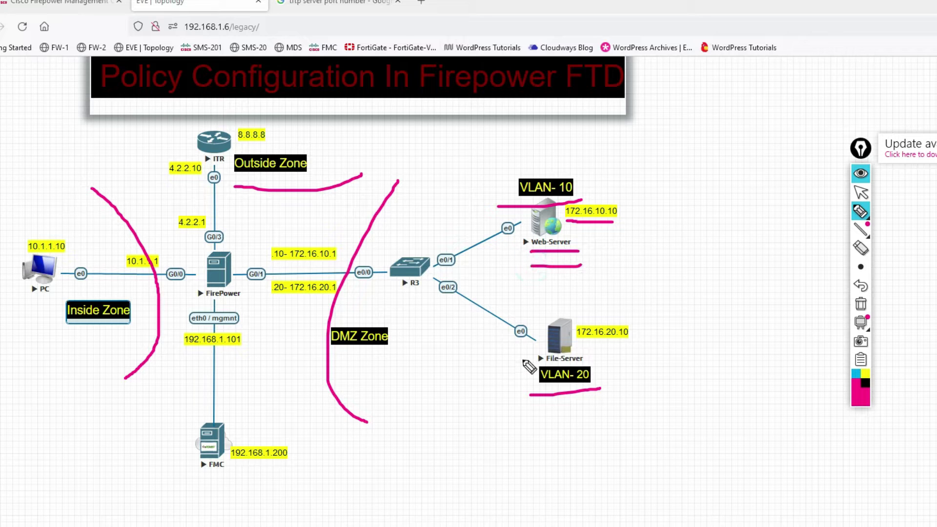
Step: Switch to the FTD-1 session in Solar-PuTTY, run show ip and review the interface names and addresses beside the topology
{"action": "key", "text": "alt+Tab"}
{"action": "key", "text": "Return"}
{"action": "key", "text": "Return"}
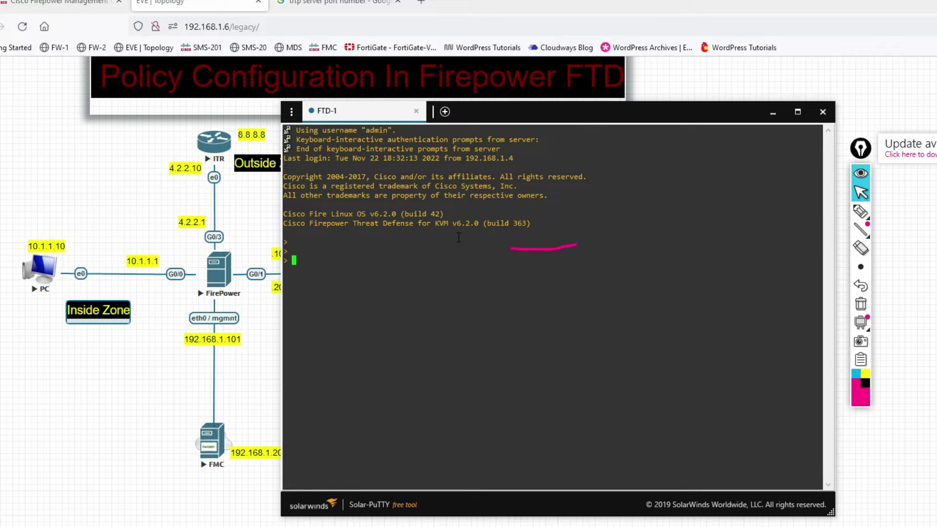
{"action": "type", "text": "show ip"}
{"action": "key", "text": "Return"}
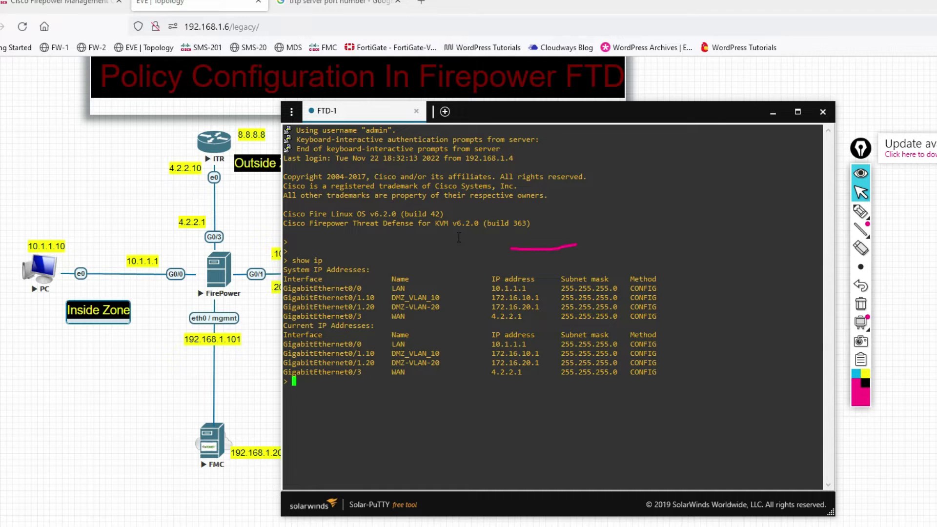
{"action": "left_click_drag", "start_coordinate": [471, 109], "coordinate": [661, 98]}
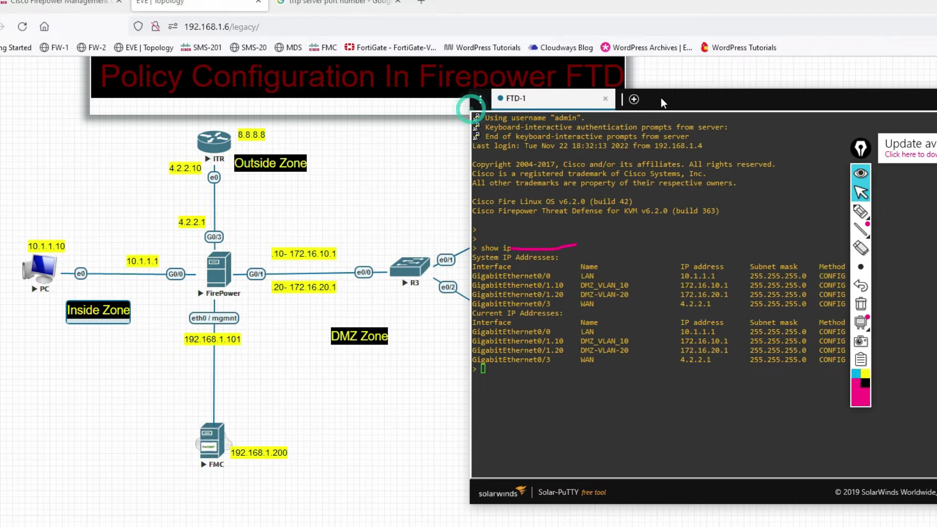
{"action": "left_click_drag", "start_coordinate": [513, 276], "coordinate": [680, 365]}
{"action": "left_click", "coordinate": [680, 416]}
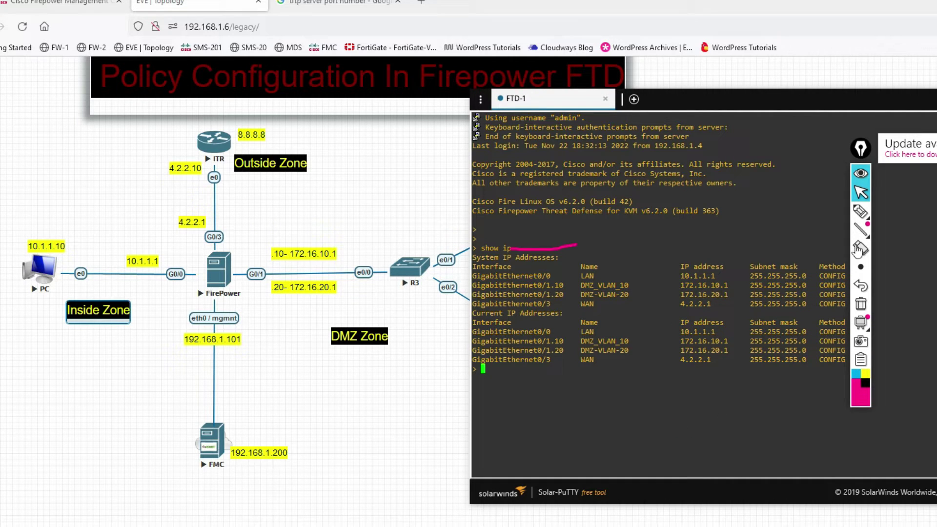
{"action": "left_click", "coordinate": [934, 108]}
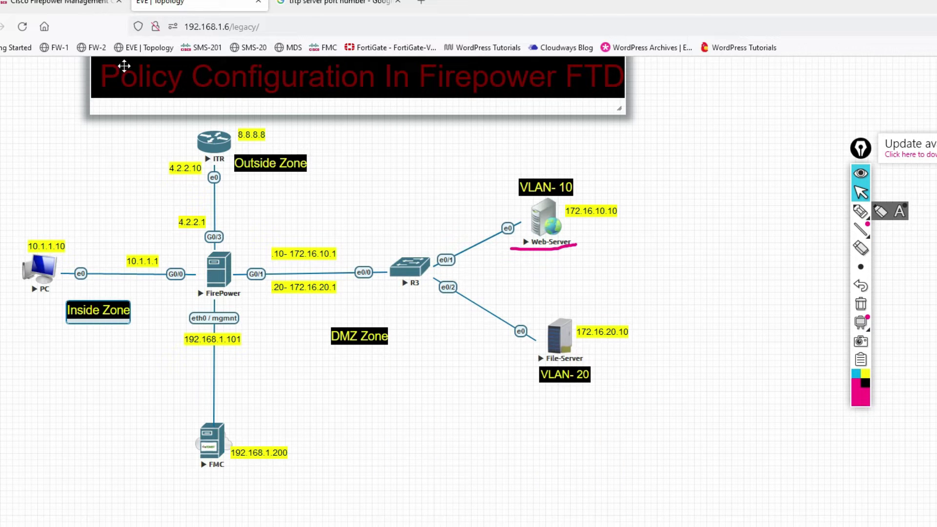
Step: View the ACP policy's rules in Firepower Management Center, and test outside connectivity by pinging 8.8.8.8 from the PC console
{"action": "left_click", "coordinate": [63, 3]}
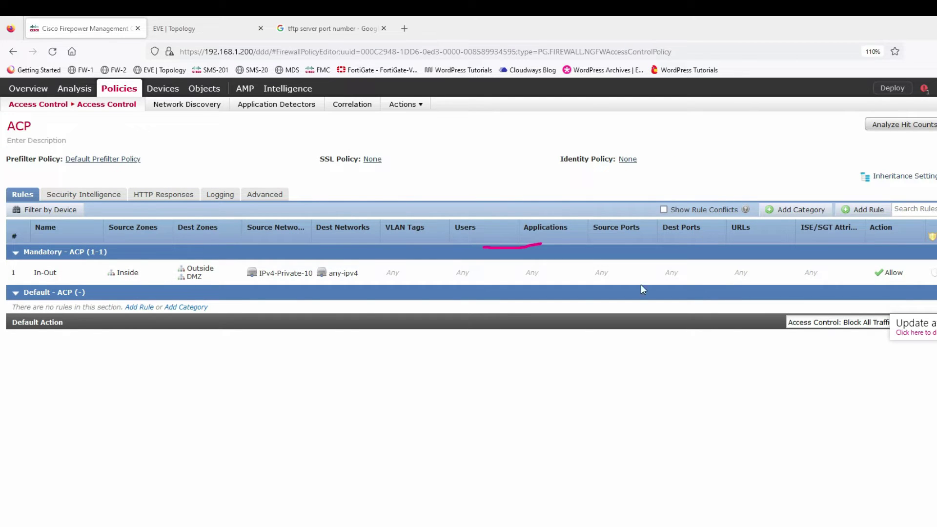
{"action": "key", "text": "ctrl+Tab"}
{"action": "left_click", "coordinate": [73, 513]}
{"action": "left_click_drag", "start_coordinate": [316, 318], "coordinate": [205, 369]}
{"action": "type", "text": "ping"}
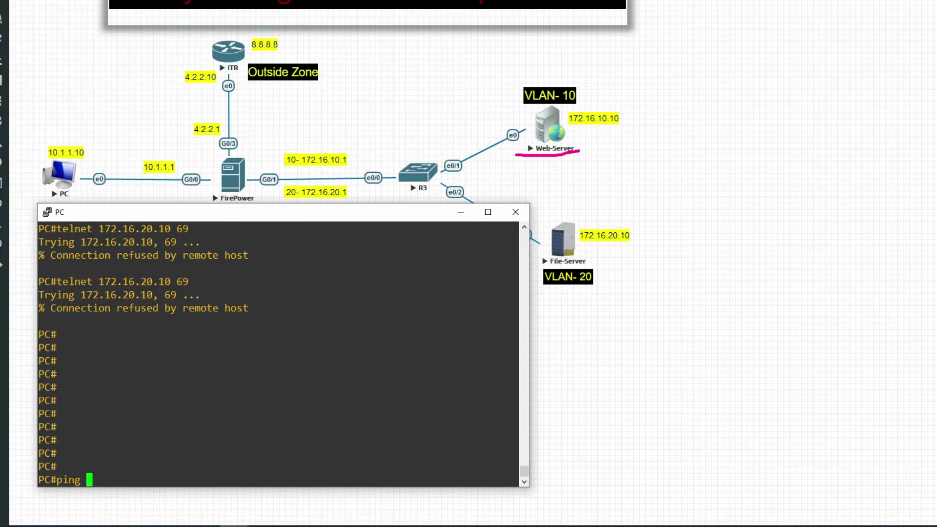
{"action": "type", "text": "8.8.8.8"}
{"action": "key", "text": "Return"}
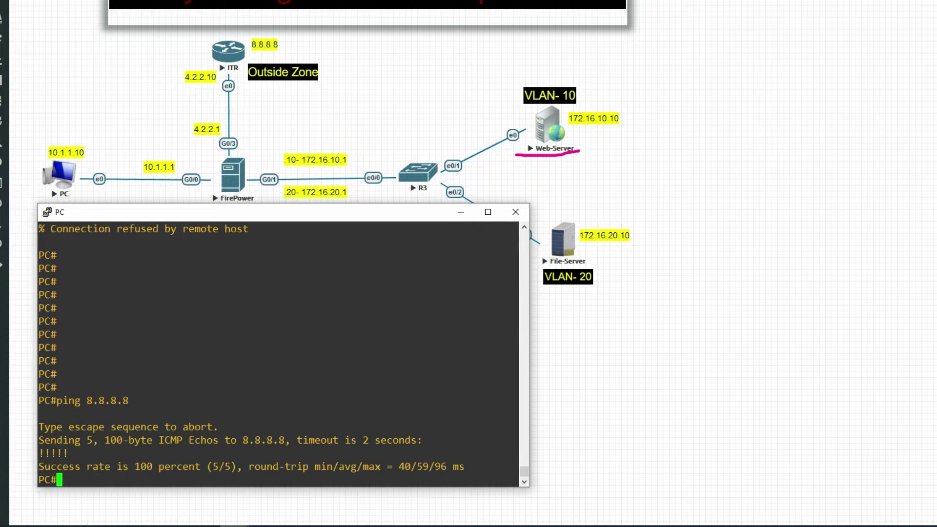
{"action": "key", "text": "Return"}
{"action": "key", "text": "Return"}
Step: Ping the Web-Server at 172.16.10.10 from the PC console
{"action": "key", "text": "Up"}
{"action": "key", "text": "BackSpace"}
{"action": "key", "text": "BackSpace"}
{"action": "key", "text": "BackSpace"}
{"action": "key", "text": "BackSpace"}
{"action": "key", "text": "BackSpace"}
{"action": "key", "text": "BackSpace"}
{"action": "key", "text": "BackSpace"}
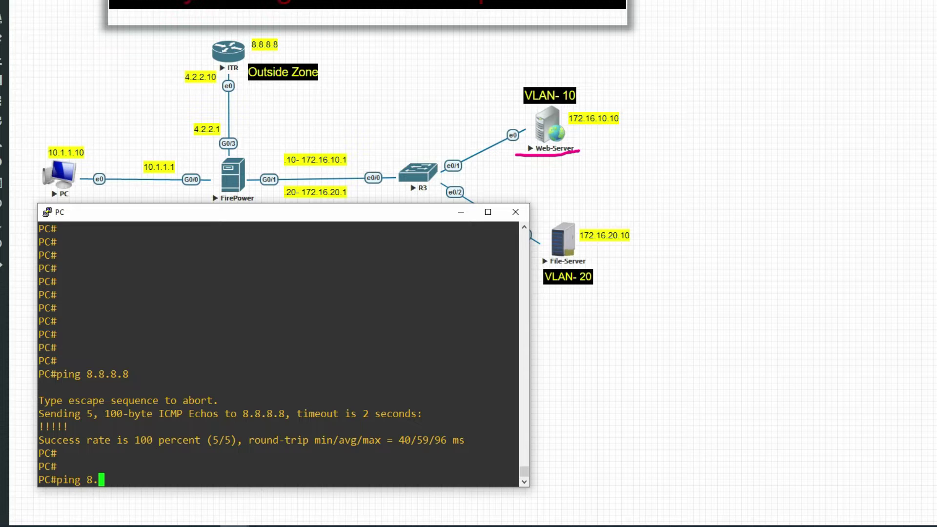
{"action": "type", "text": "172.16."}
{"action": "type", "text": "20"}
{"action": "key", "text": "BackSpace"}
{"action": "key", "text": "BackSpace"}
{"action": "type", "text": "10.10"}
{"action": "key", "text": "Return"}
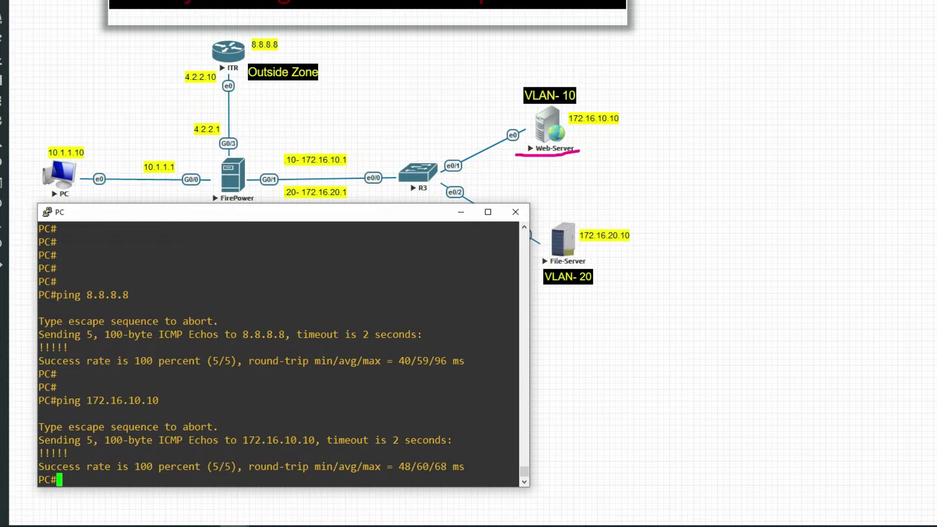
{"action": "key", "text": "Return"}
{"action": "key", "text": "Return"}
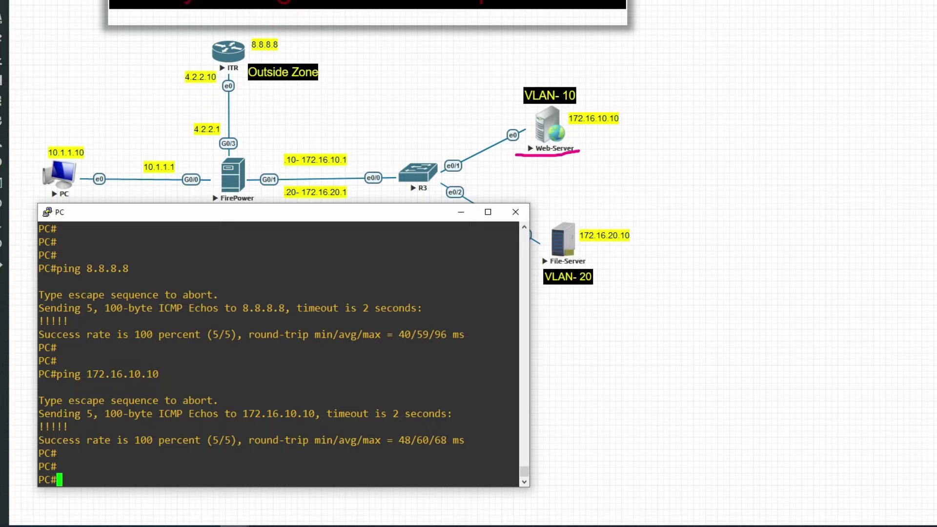
Step: Telnet from the PC console to 172.16.10.10 and submit the password prompts blank until the connection closes
{"action": "type", "text": "tel"}
{"action": "key", "text": "Tab"}
{"action": "type", "text": "172.16."}
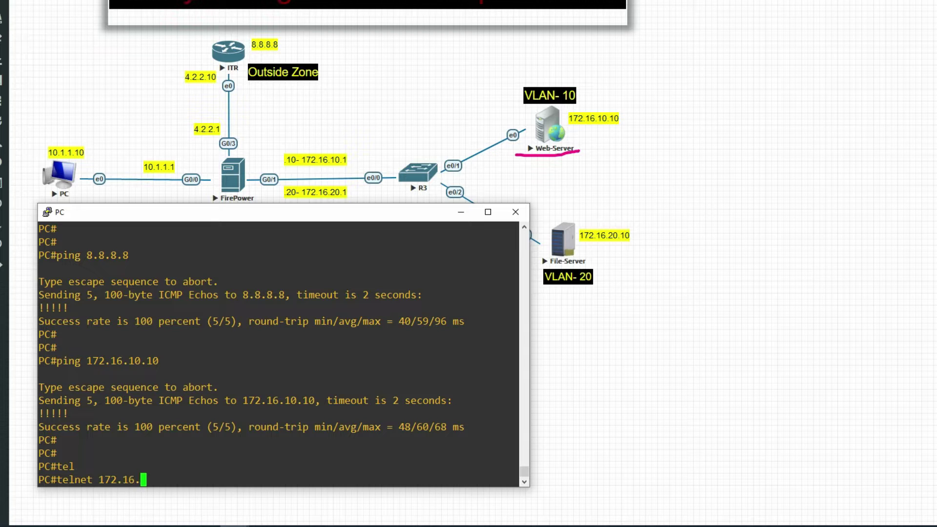
{"action": "type", "text": "10.10"}
{"action": "key", "text": "Return"}
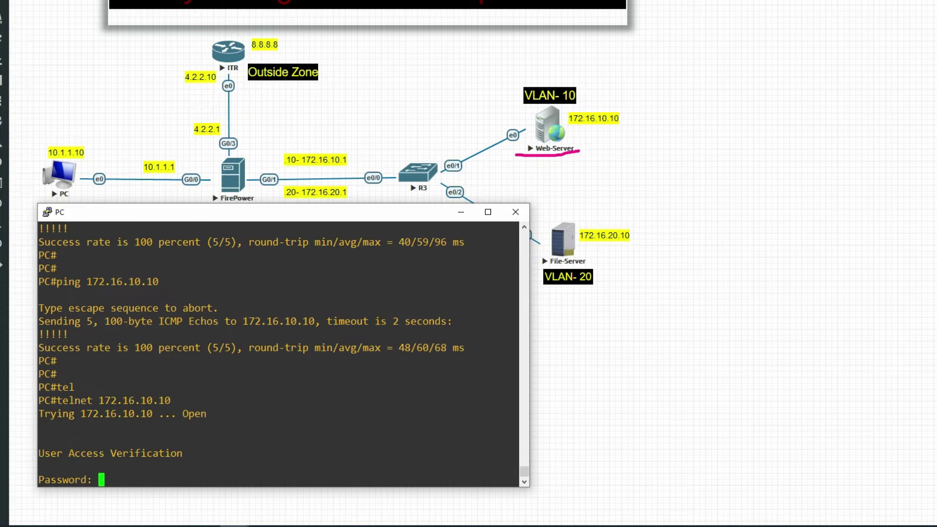
{"action": "key", "text": "Return"}
{"action": "key", "text": "Return"}
{"action": "key", "text": "Return"}
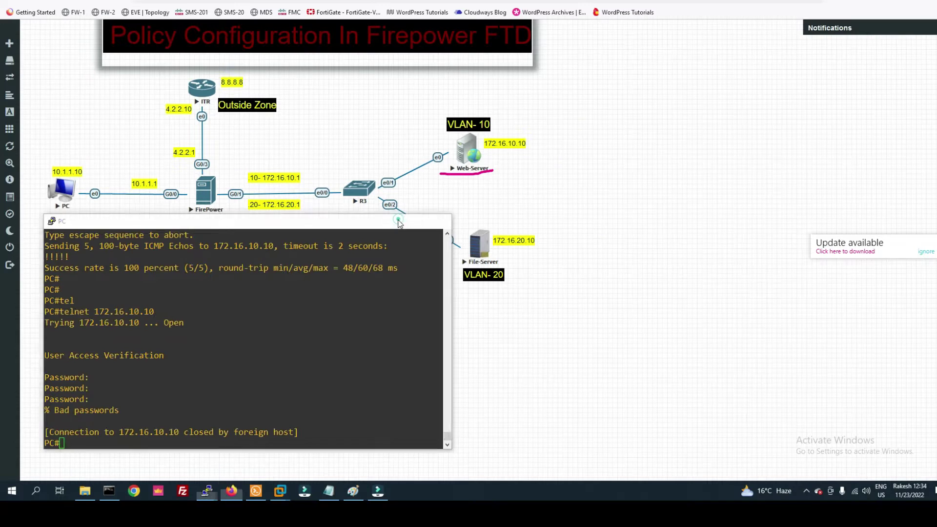
Step: Return to the ACP policy in Firepower Management Center, delete its In-Out rule and save the policy
{"action": "left_click", "coordinate": [460, 212]}
{"action": "key", "text": "ctrl+Tab"}
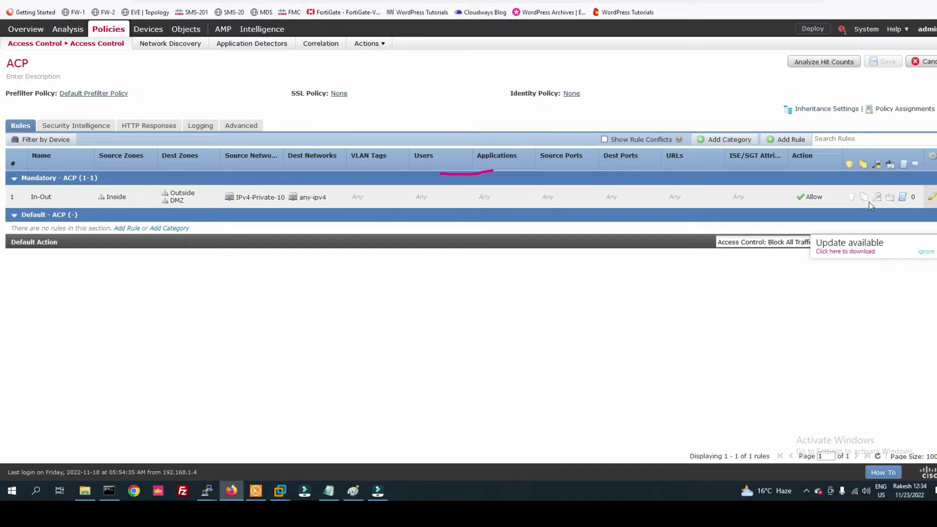
{"action": "left_click", "coordinate": [933, 197]}
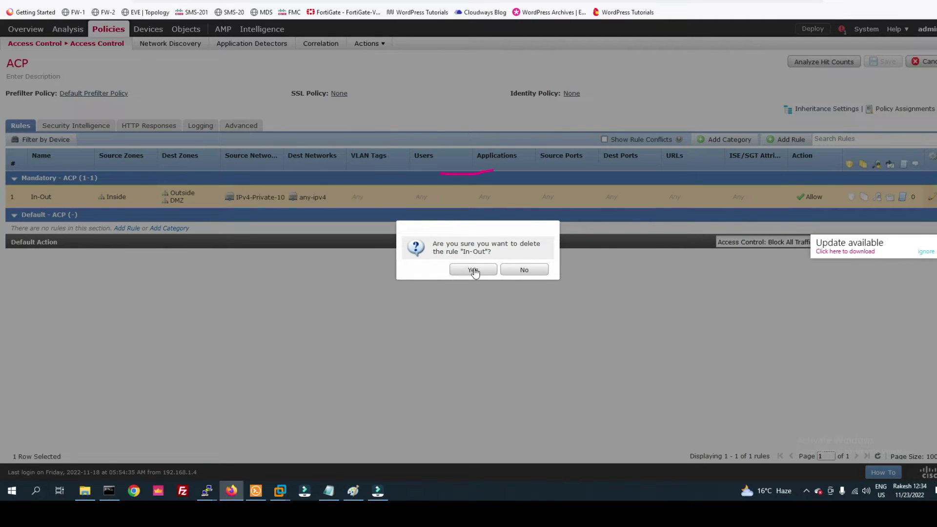
{"action": "left_click", "coordinate": [474, 271]}
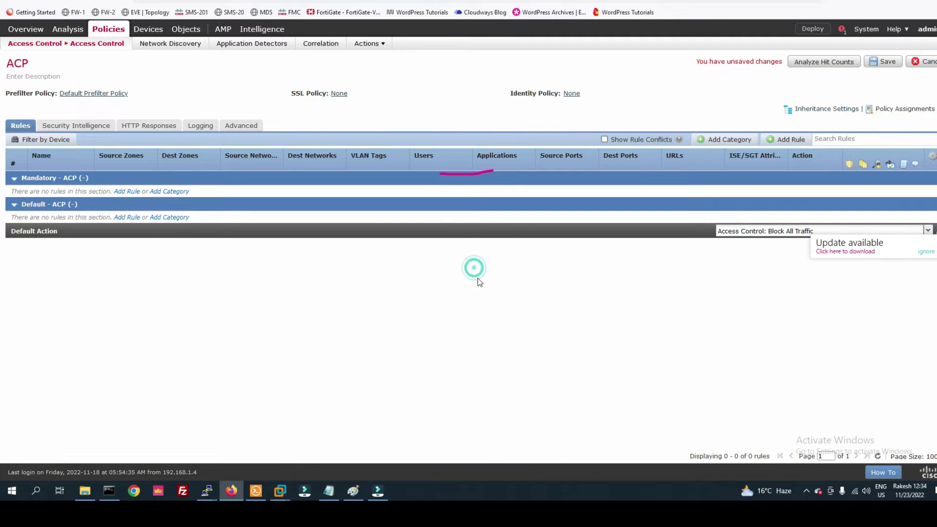
{"action": "left_click", "coordinate": [883, 62]}
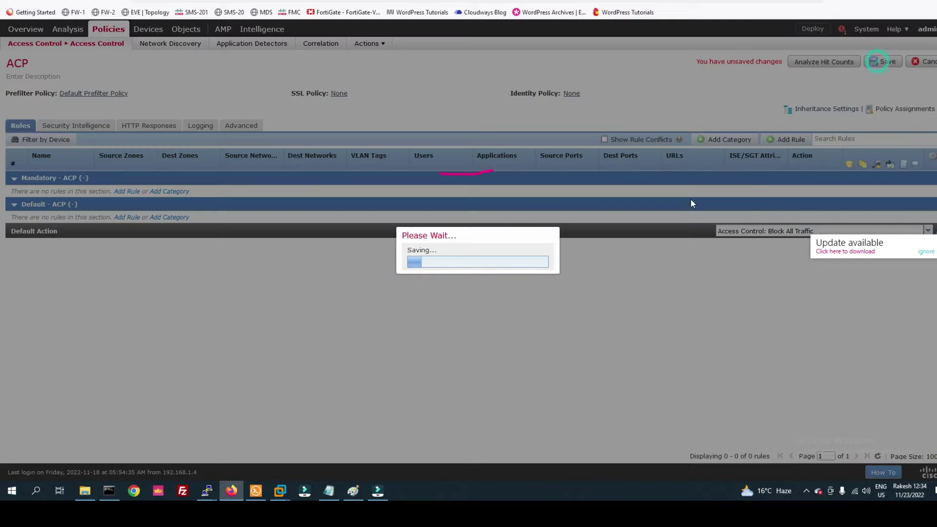
Step: Create an access control policy named HQ-Policy with no base policy, default action Block all traffic and FTD-01 as the targeted device
{"action": "left_click", "coordinate": [102, 35]}
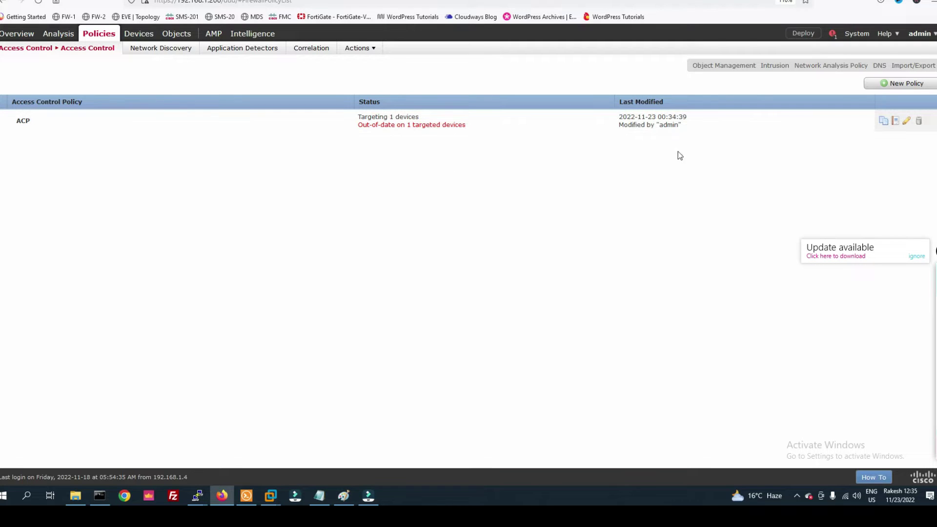
{"action": "left_click", "coordinate": [906, 83]}
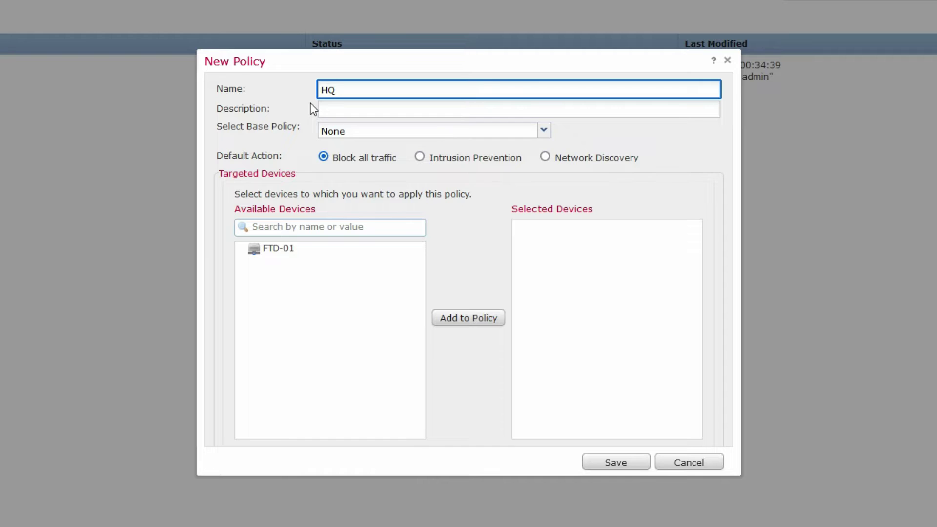
{"action": "type", "text": "-Policy"}
{"action": "left_click", "coordinate": [359, 141]}
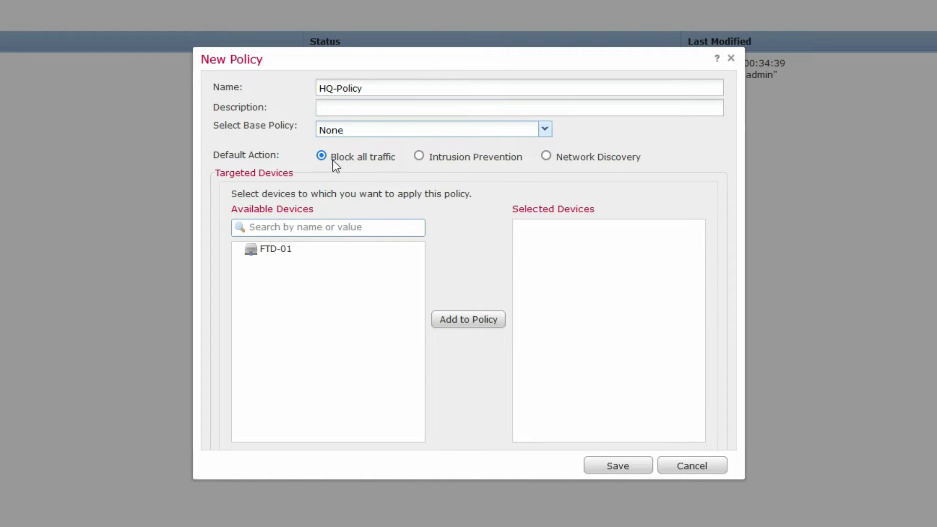
{"action": "left_click", "coordinate": [279, 251]}
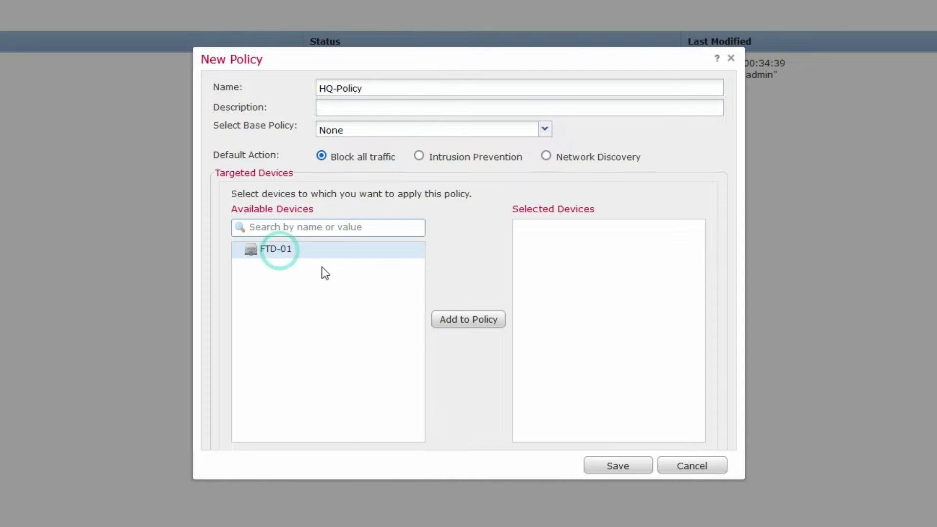
{"action": "left_click", "coordinate": [467, 321]}
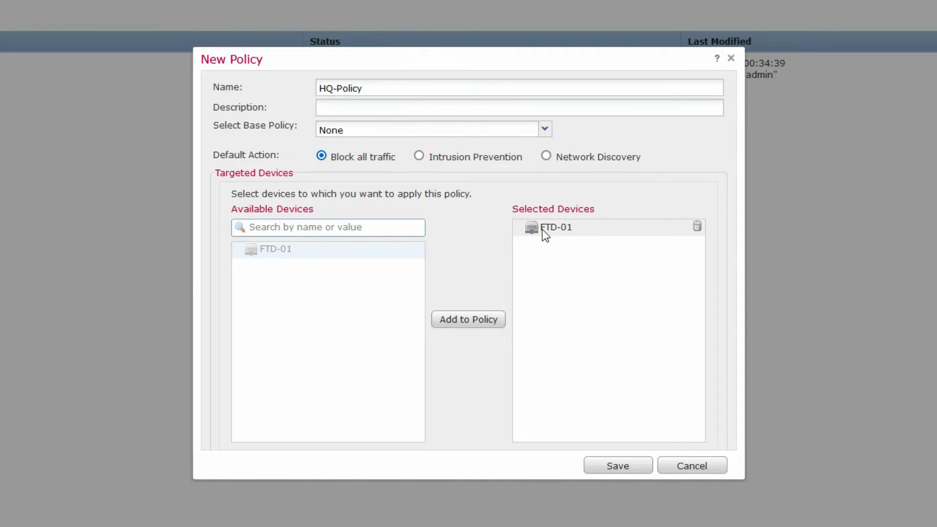
{"action": "left_click", "coordinate": [616, 466]}
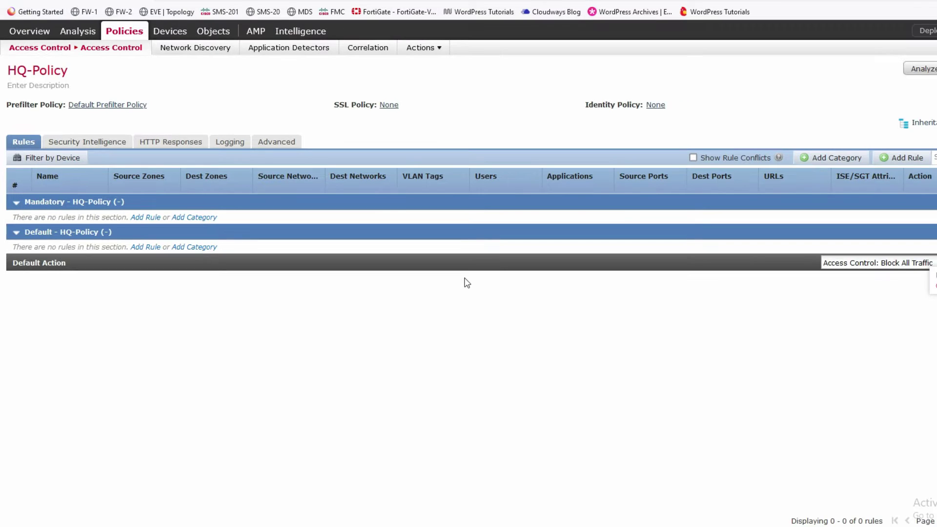
Step: Open a new rule for HQ-Policy
{"action": "left_click", "coordinate": [909, 158]}
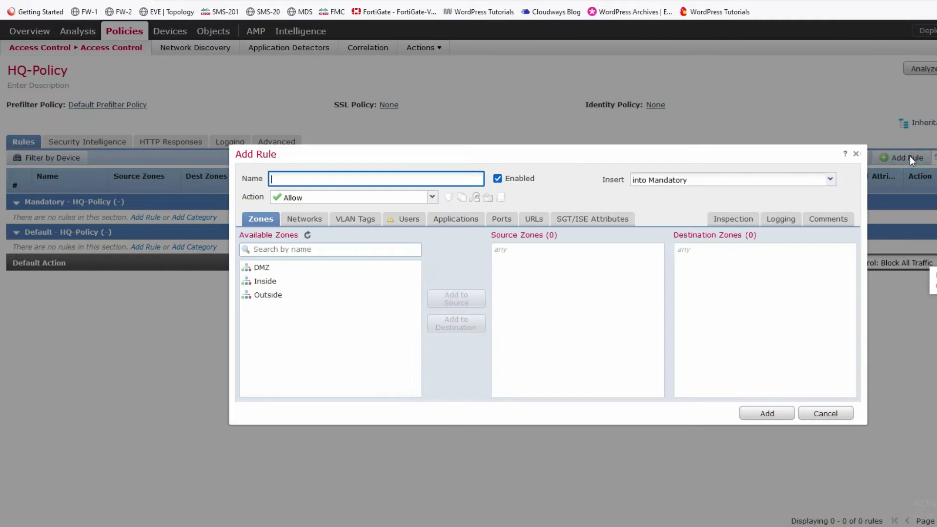
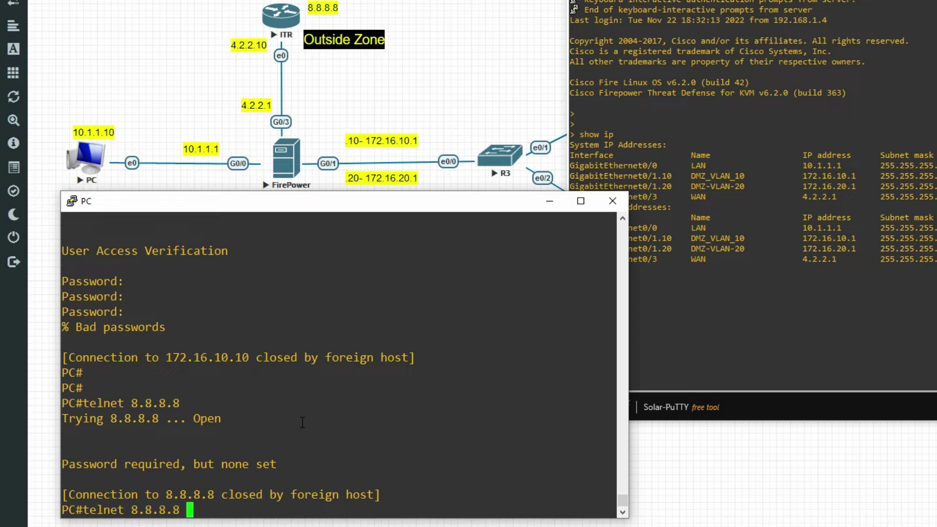
Step: Test telnet from the PC console to 8.8.8.8 on port 80 and try to interrupt the session
{"action": "type", "text": "80"}
{"action": "key", "text": "Return"}
{"action": "key", "text": "ctrl+c"}
{"action": "key", "text": "ctrl+c"}
{"action": "key", "text": "Return"}
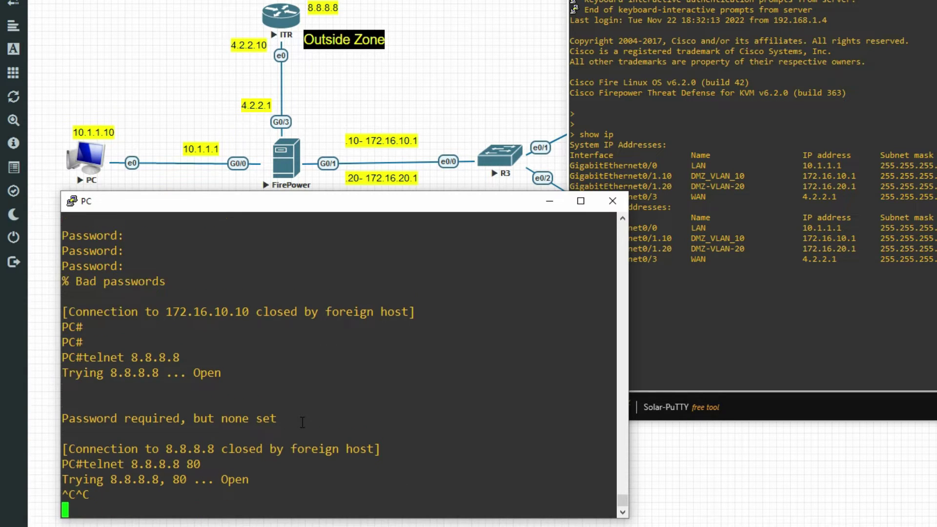
Step: End the open telnet session to 8.8.8.8 port 80 and ping 8.8.8.8 from the PC console
{"action": "key", "text": "Return"}
{"action": "key", "text": "Return"}
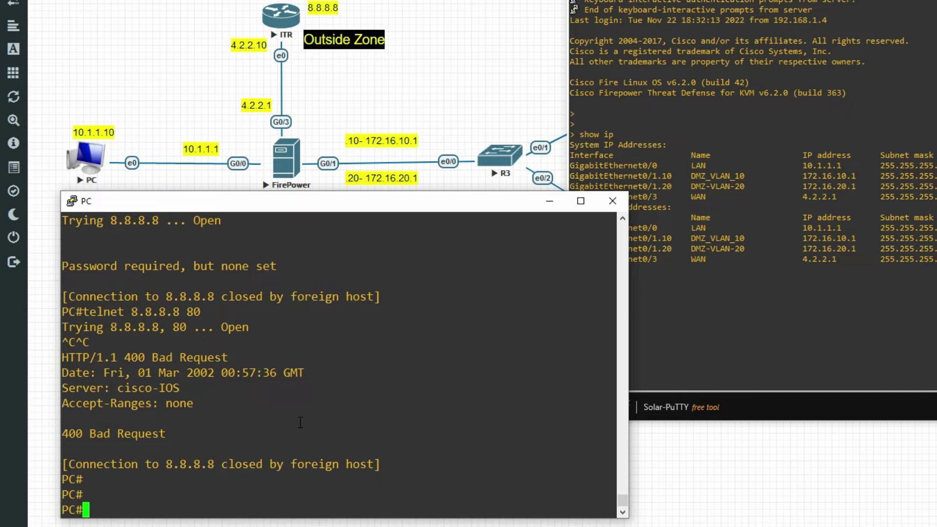
{"action": "type", "text": "ping 80"}
{"action": "key", "text": "BackSpace"}
{"action": "type", "text": ".8.8.8"}
{"action": "key", "text": "Return"}
{"action": "scroll", "coordinate": [299, 423], "scroll_direction": "up", "scroll_amount": 2}
{"action": "key", "text": "Return"}
{"action": "key", "text": "Return"}
{"action": "scroll", "coordinate": [194, 347], "scroll_direction": "up", "scroll_amount": 3}
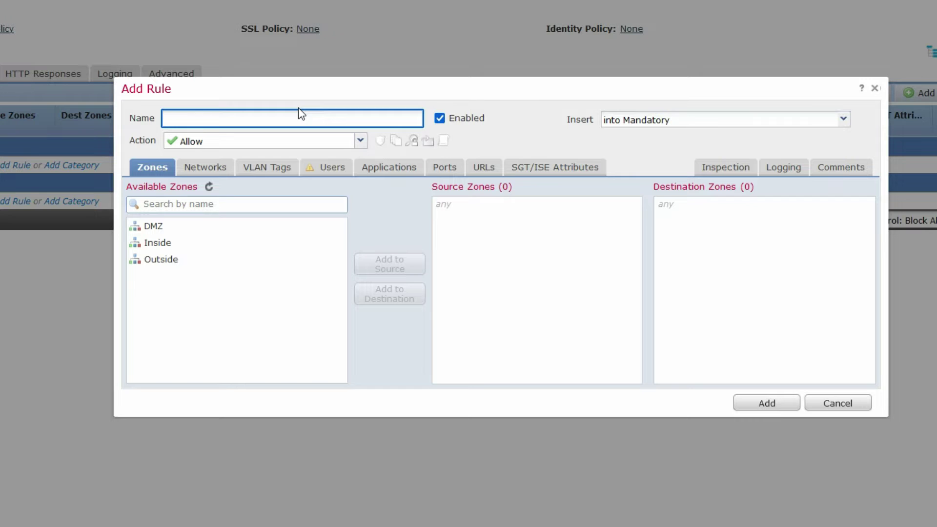
Step: Name the new HQ-Policy rule Inside-Outside and set Inside as its source zone and Outside as its destination zone
{"action": "type", "text": "Inside-Outside"}
{"action": "left_click", "coordinate": [163, 243]}
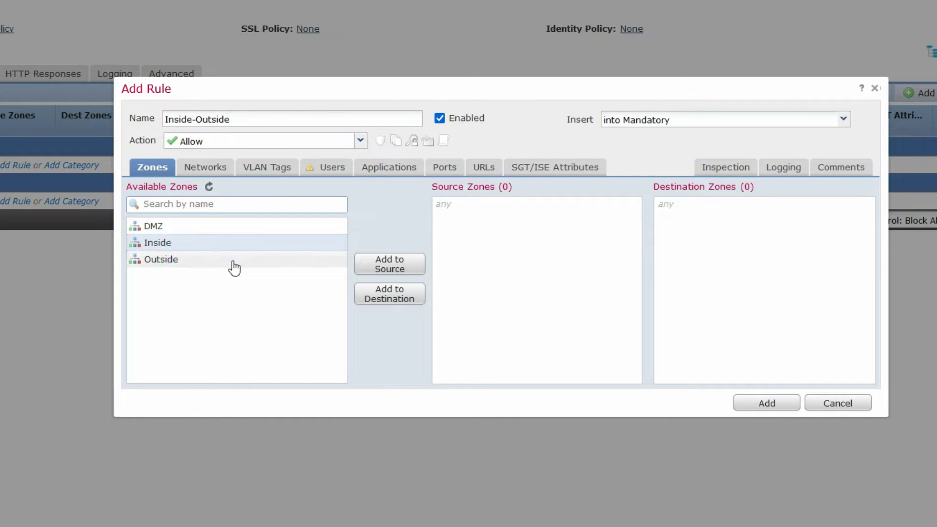
{"action": "left_click", "coordinate": [385, 266]}
{"action": "left_click", "coordinate": [162, 262]}
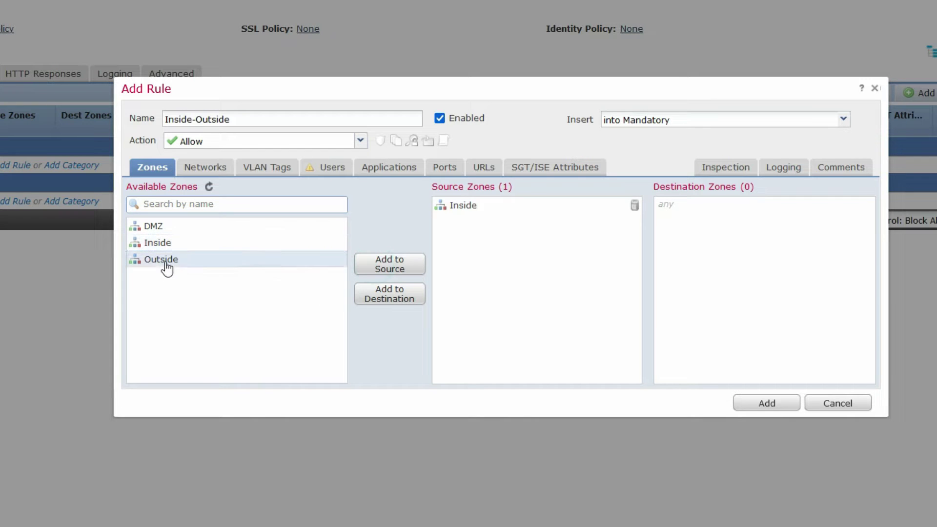
{"action": "left_click", "coordinate": [393, 296]}
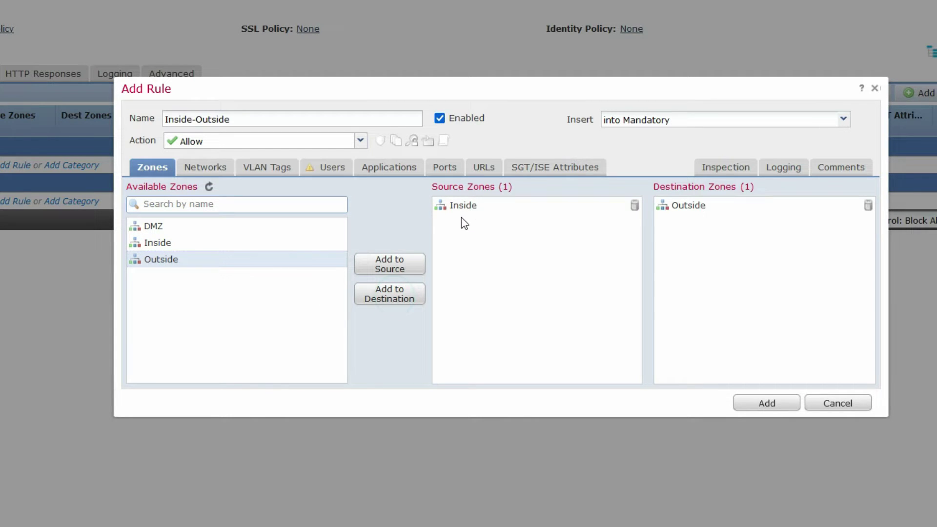
{"action": "left_click", "coordinate": [681, 209]}
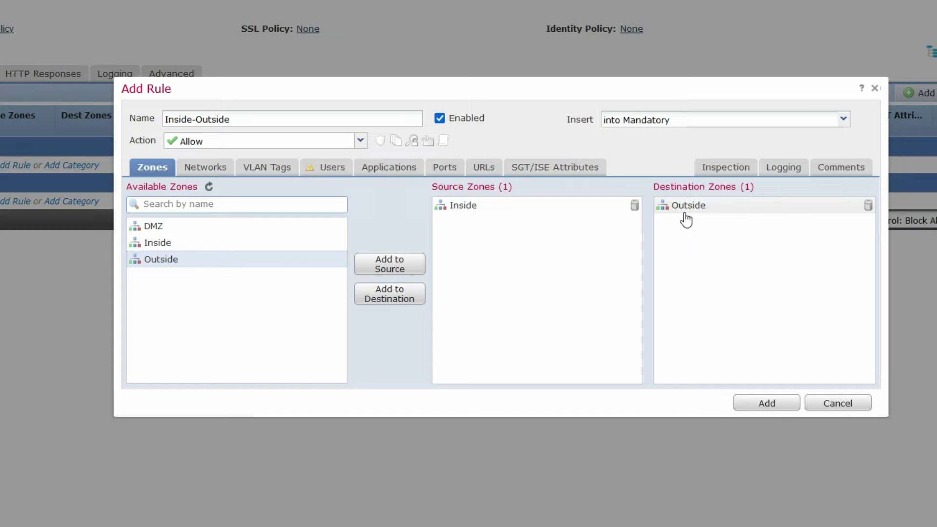
Step: Set the rule's source network to IPv4-Private-10.0.0.0-8 and its destination network to any
{"action": "left_click", "coordinate": [206, 168]}
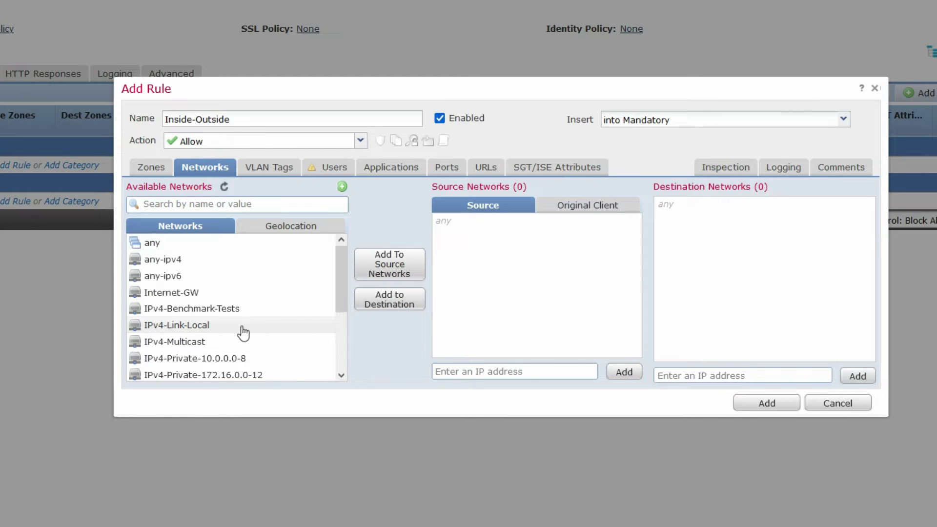
{"action": "scroll", "coordinate": [239, 327], "scroll_direction": "down", "scroll_amount": 3}
{"action": "left_click", "coordinate": [224, 308]}
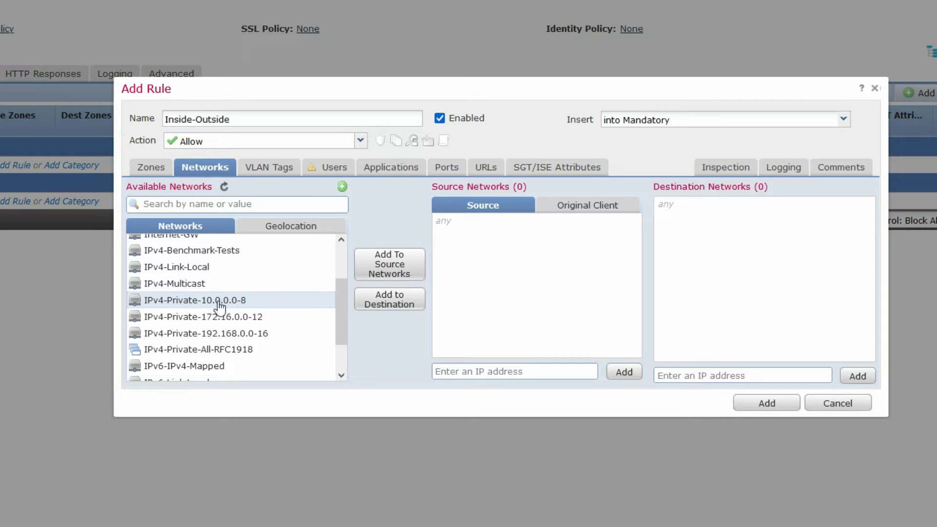
{"action": "left_click", "coordinate": [380, 277]}
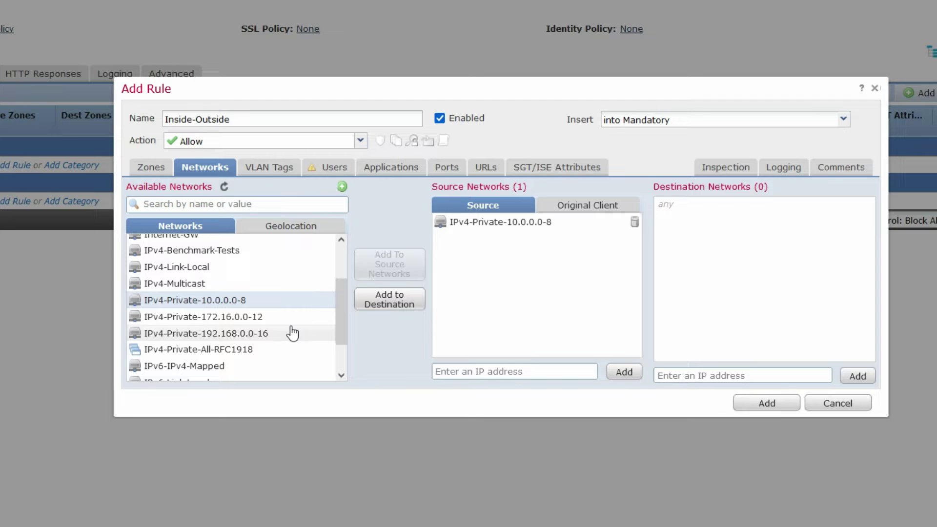
{"action": "scroll", "coordinate": [289, 332], "scroll_direction": "down", "scroll_amount": 1}
{"action": "scroll", "coordinate": [288, 335], "scroll_direction": "down", "scroll_amount": 2}
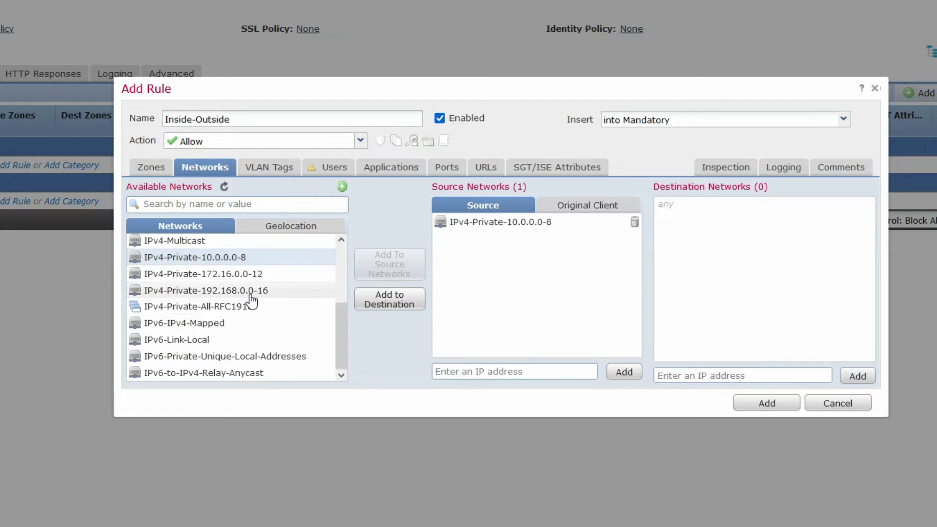
{"action": "scroll", "coordinate": [250, 301], "scroll_direction": "up", "scroll_amount": 3}
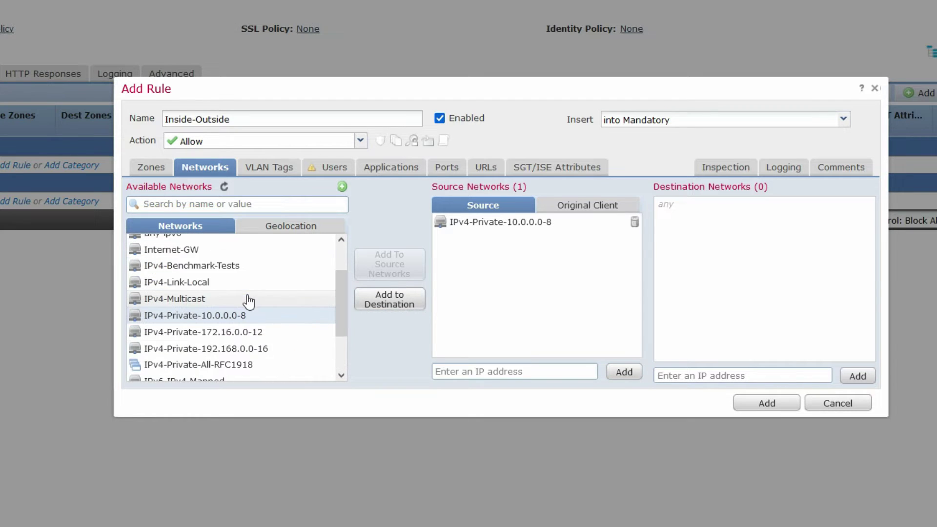
{"action": "scroll", "coordinate": [246, 302], "scroll_direction": "down", "scroll_amount": 3}
{"action": "scroll", "coordinate": [243, 301], "scroll_direction": "up", "scroll_amount": 5}
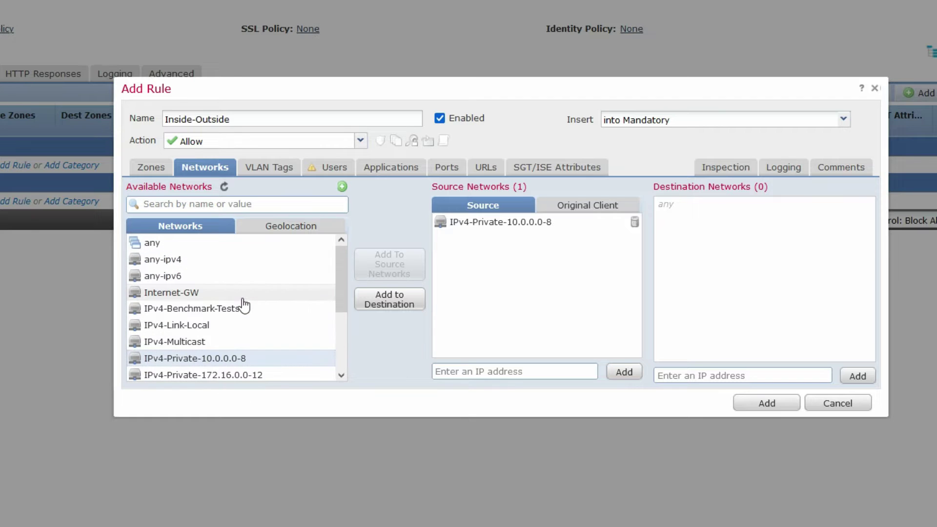
{"action": "left_click", "coordinate": [143, 243]}
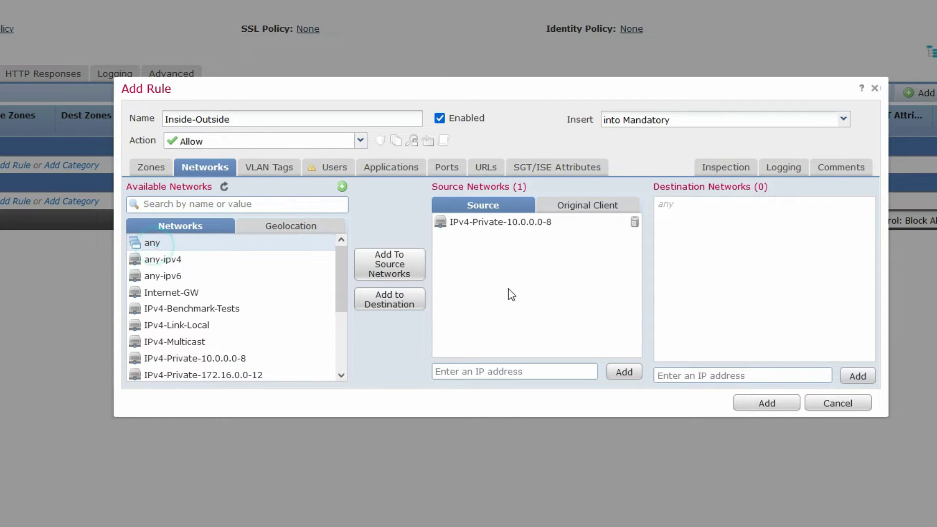
{"action": "left_click", "coordinate": [399, 306]}
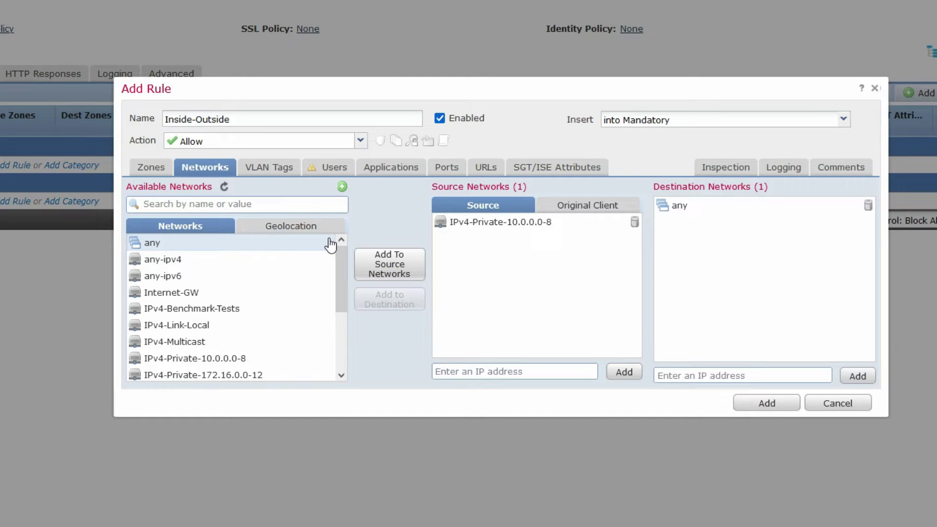
Step: Add HTTP and HTTPS as the destination ports of the Inside-Outside rule
{"action": "left_click", "coordinate": [390, 167]}
{"action": "left_click", "coordinate": [447, 169]}
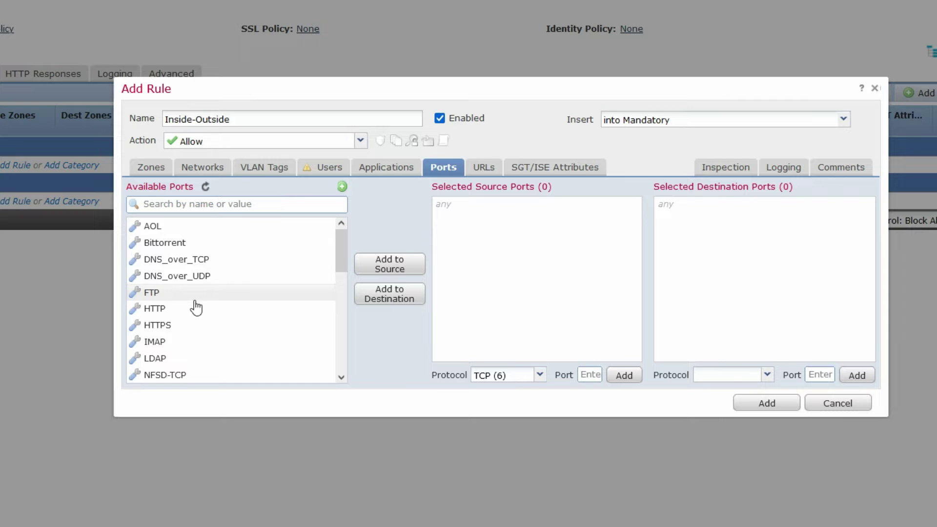
{"action": "left_click", "coordinate": [180, 317]}
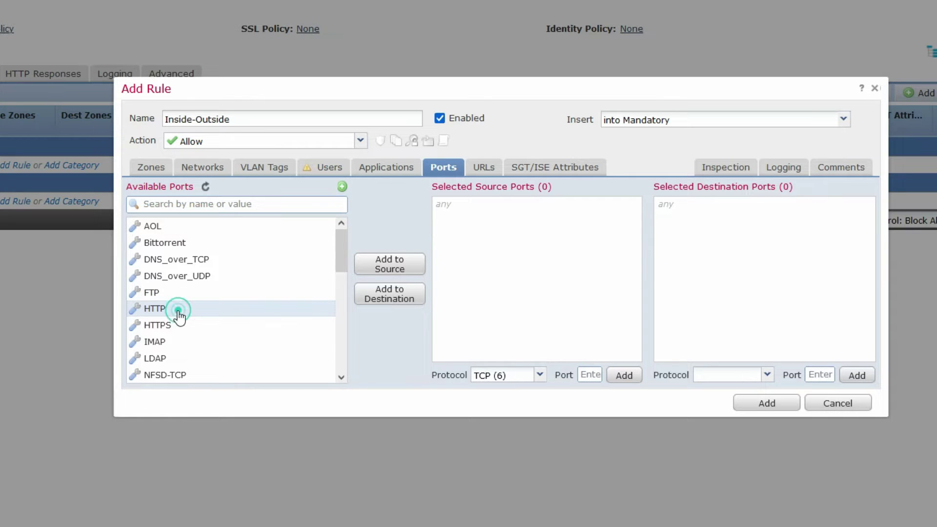
{"action": "left_click", "coordinate": [150, 312]}
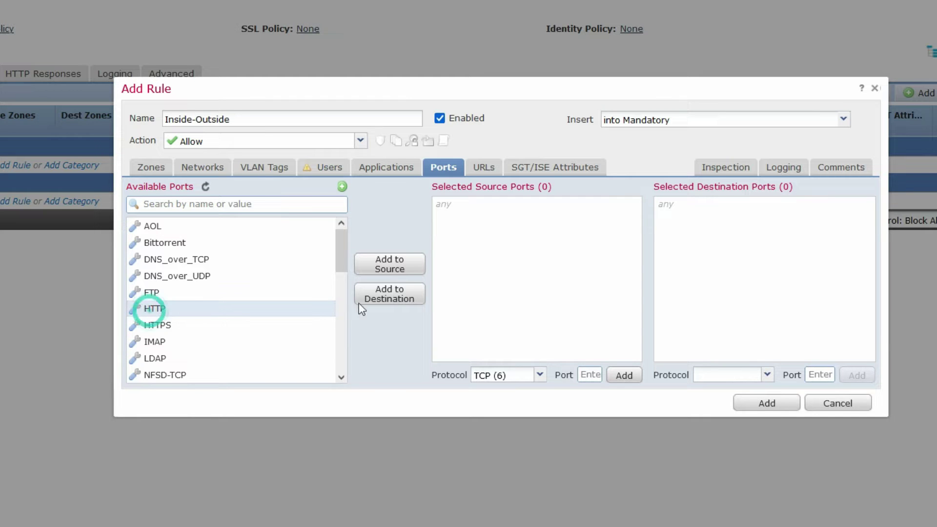
{"action": "left_click", "coordinate": [390, 294]}
{"action": "left_click", "coordinate": [164, 324]}
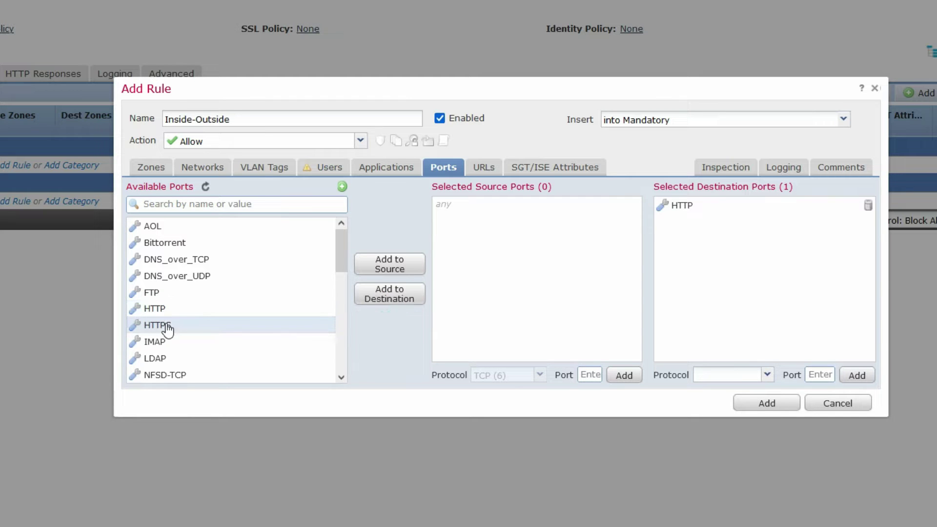
{"action": "left_click", "coordinate": [381, 303]}
Step: Enable logging at the end of connection for the Inside-Outside rule and add the rule to HQ-Policy
{"action": "left_click", "coordinate": [555, 167]}
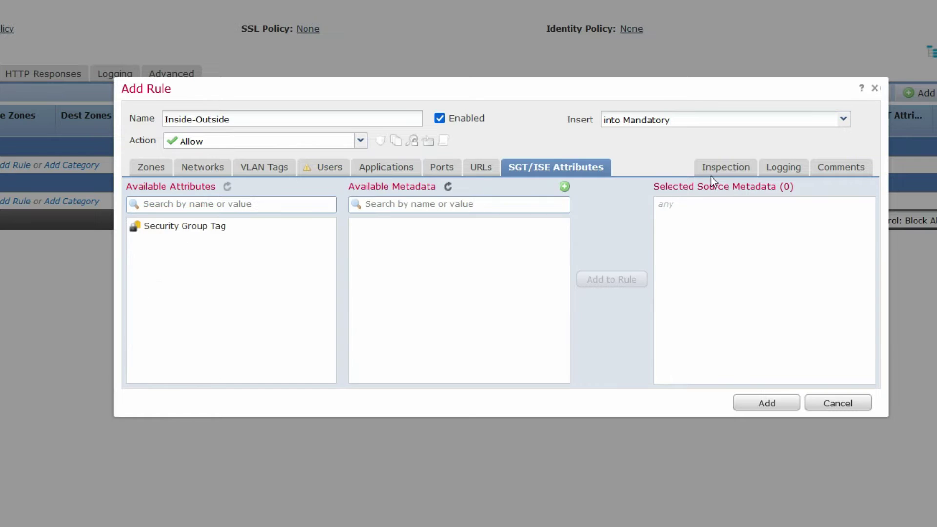
{"action": "left_click", "coordinate": [796, 168]}
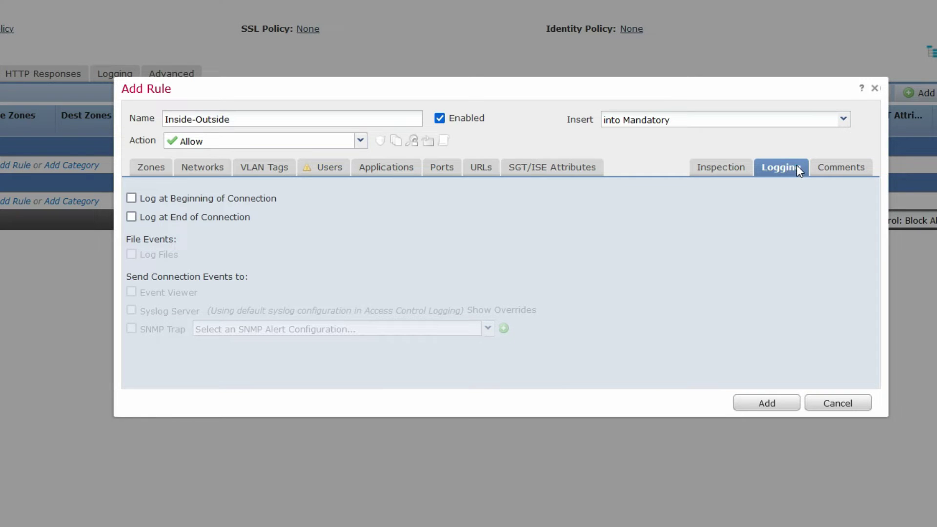
{"action": "left_click", "coordinate": [178, 221]}
{"action": "left_click", "coordinate": [758, 405]}
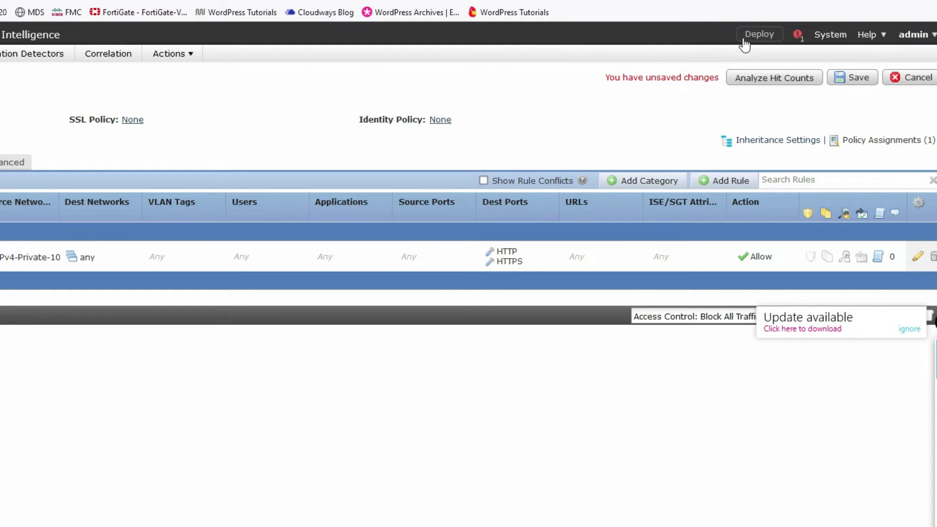
Step: Save HQ-Policy, deploy it to FTD-01 and open the deployment status
{"action": "left_click", "coordinate": [853, 82]}
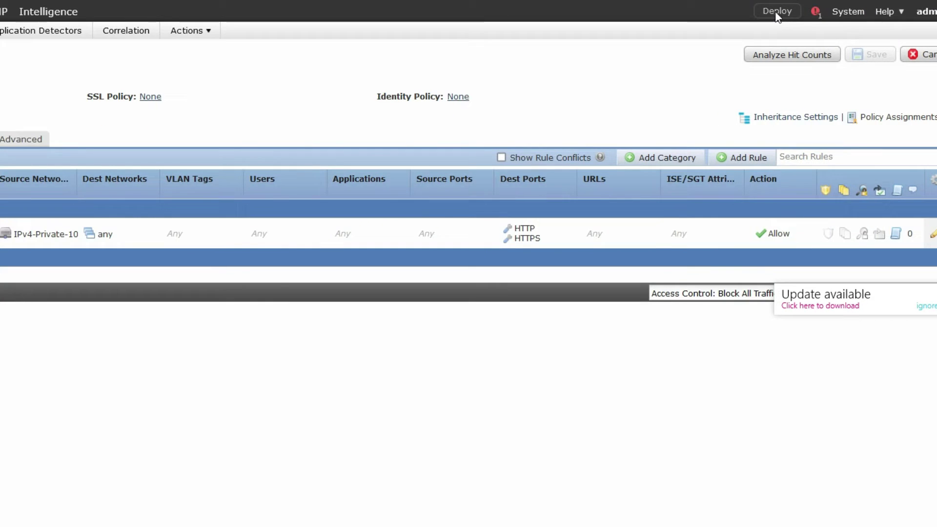
{"action": "left_click", "coordinate": [759, 36]}
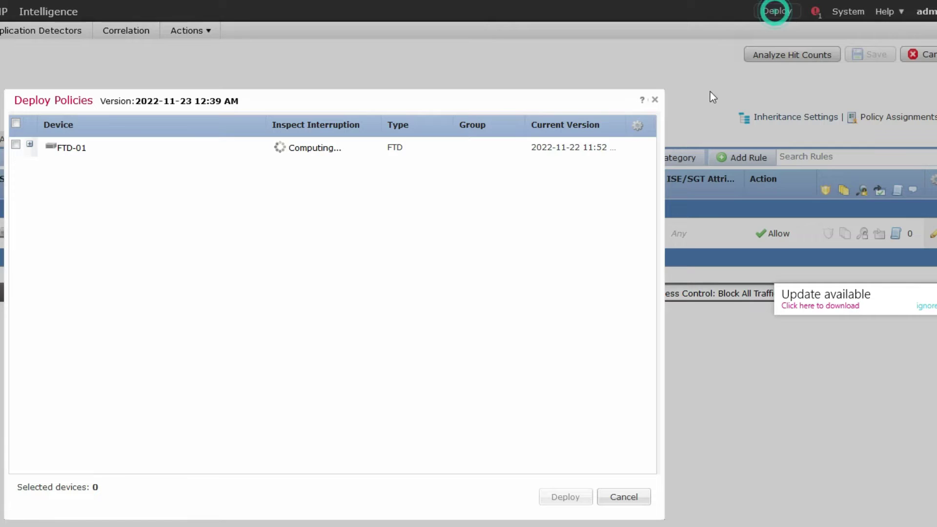
{"action": "left_click", "coordinate": [15, 144]}
{"action": "left_click", "coordinate": [567, 499]}
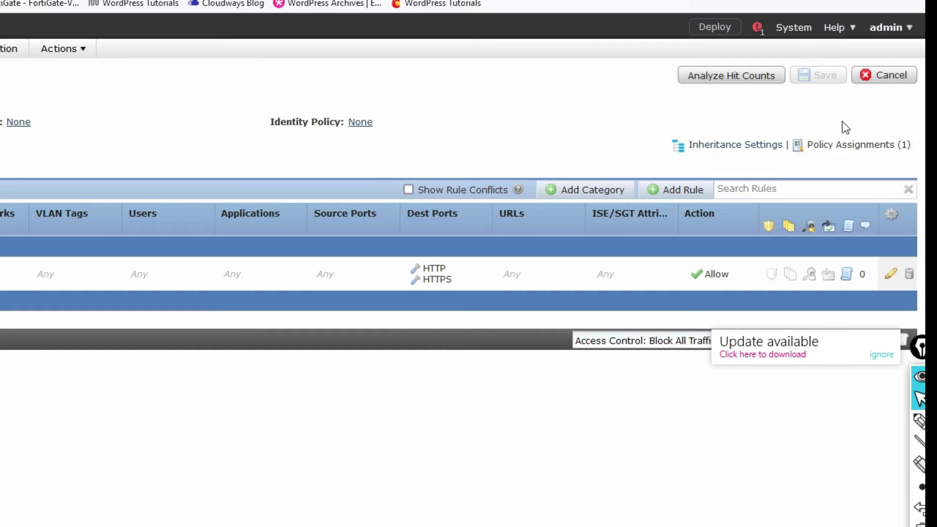
{"action": "left_click", "coordinate": [758, 28]}
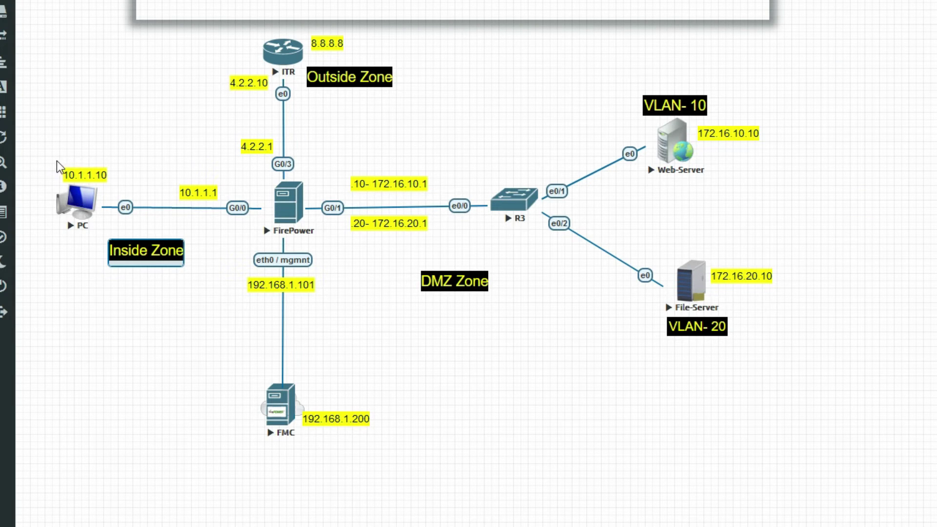
Step: Return to the PC console in the lab topology and ping 8.8.8.8 twice to test ICMP traffic
{"action": "left_click_drag", "start_coordinate": [110, 239], "coordinate": [44, 155]}
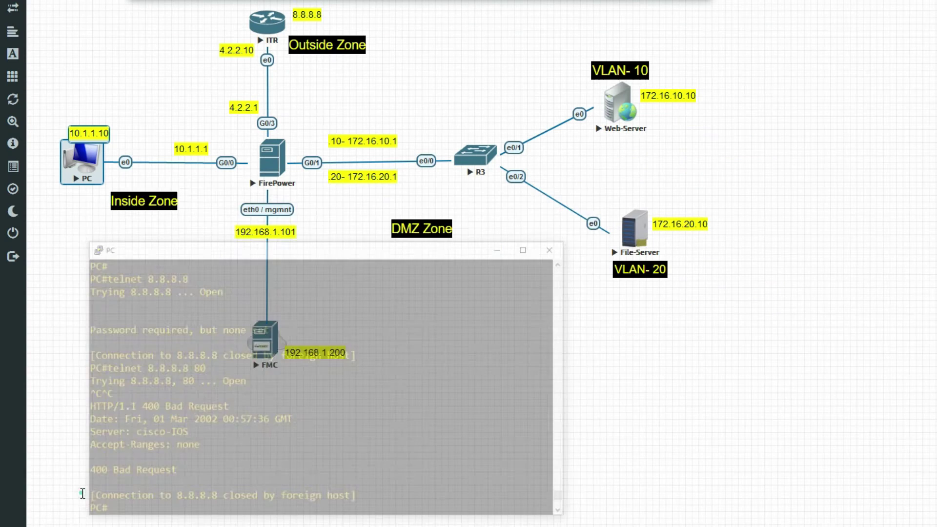
{"action": "left_click", "coordinate": [73, 526]}
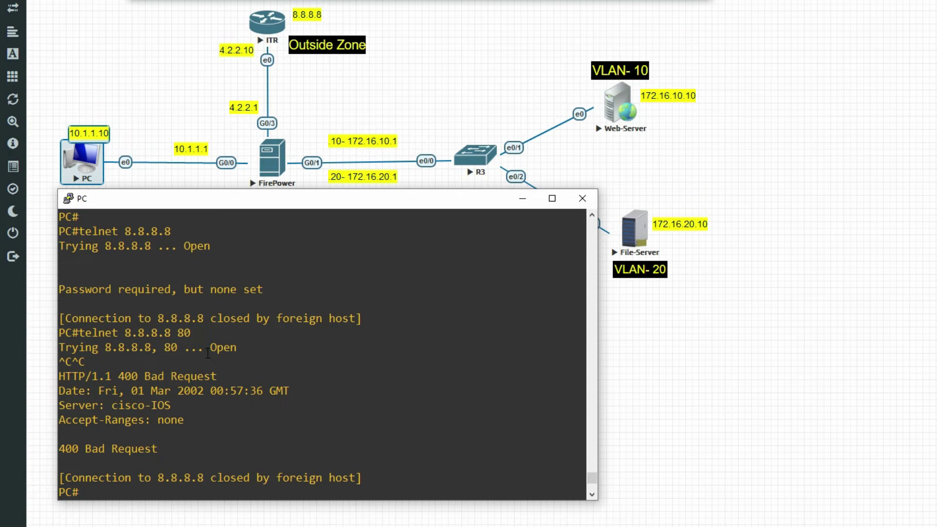
{"action": "key", "text": "Return"}
{"action": "key", "text": "Return"}
{"action": "type", "text": "ping 8.8.8.8"}
{"action": "key", "text": "Return"}
{"action": "key", "text": "Return"}
{"action": "key", "text": "Return"}
{"action": "key", "text": "Return"}
{"action": "key", "text": "Return"}
{"action": "key", "text": "Up"}
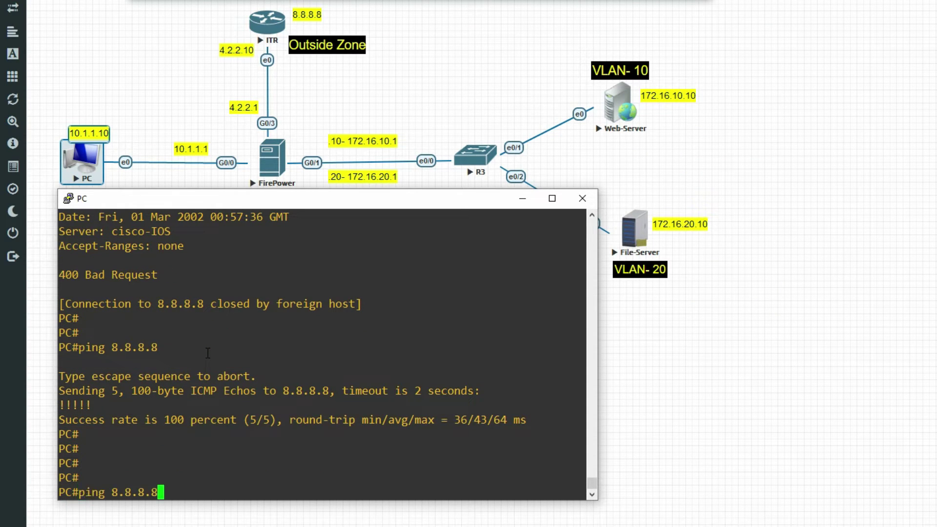
{"action": "key", "text": "Return"}
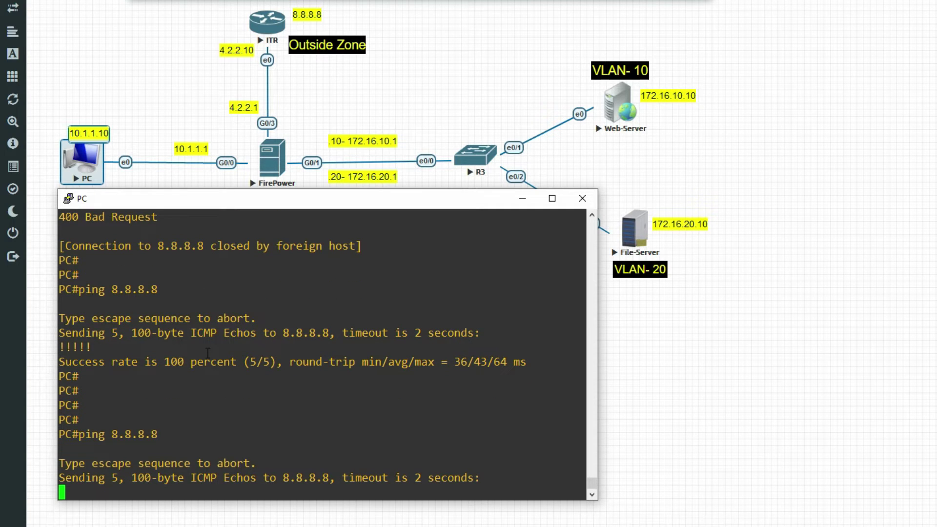
Step: Switch to Firepower Management Center, check the FTD-01 deployment status and close the notifications
{"action": "left_click", "coordinate": [204, 437]}
{"action": "triple_click", "coordinate": [80, 436]}
{"action": "left_click", "coordinate": [164, 435]}
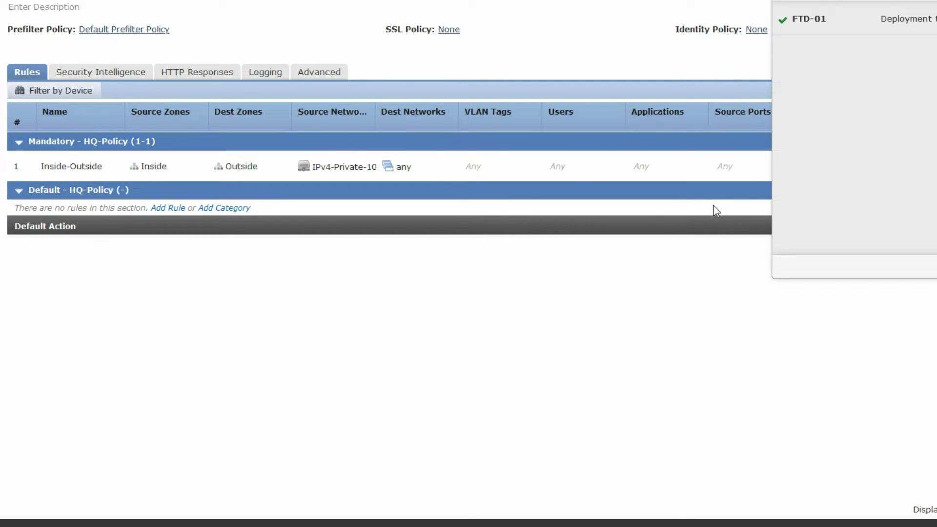
{"action": "left_click", "coordinate": [727, 282]}
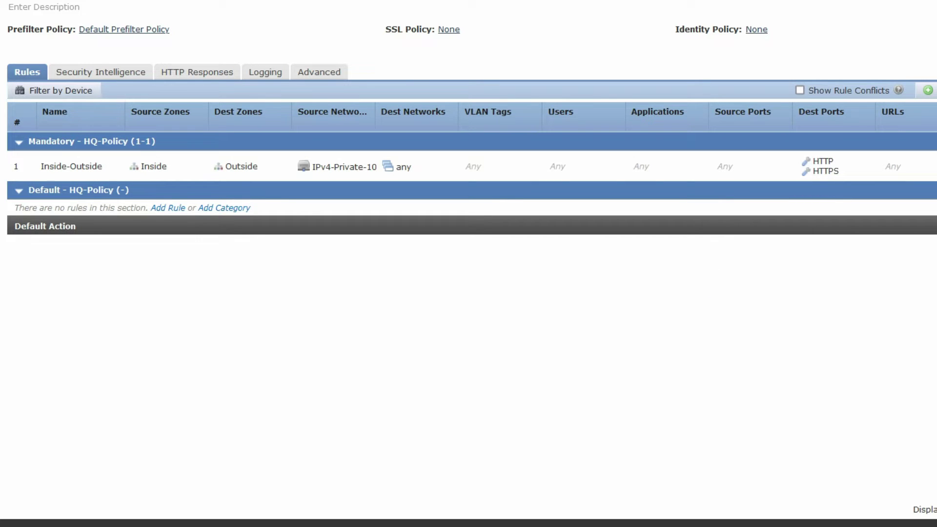
Step: Bring back the PC console and test telnet to 8.8.8.8 on port 80 under the deployed policy
{"action": "left_click", "coordinate": [101, 500]}
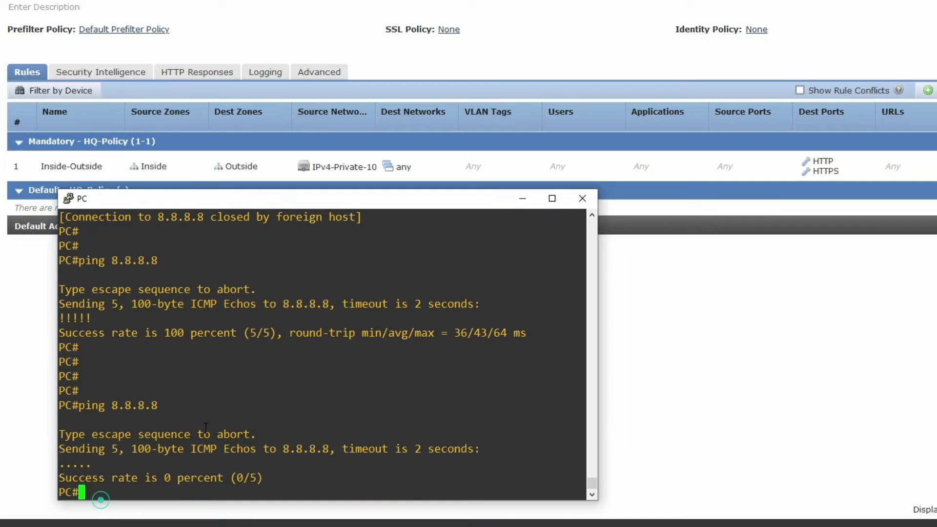
{"action": "left_click", "coordinate": [248, 383]}
{"action": "key", "text": "Up"}
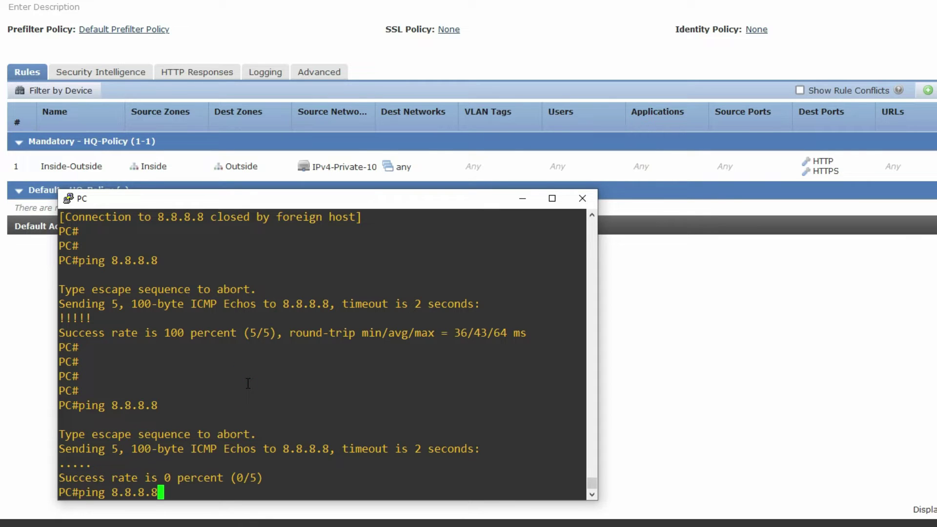
{"action": "key", "text": "Up"}
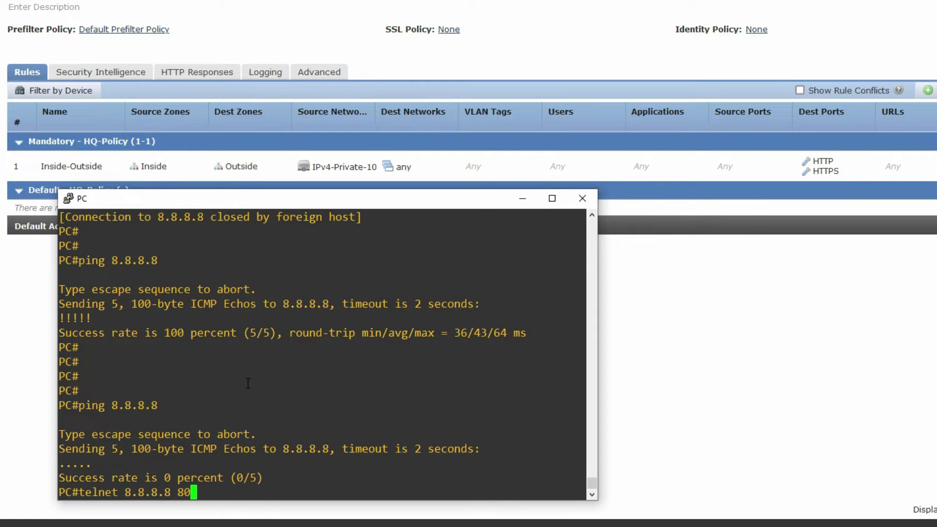
{"action": "left_click", "coordinate": [178, 492]}
{"action": "left_click", "coordinate": [266, 469]}
{"action": "key", "text": "Return"}
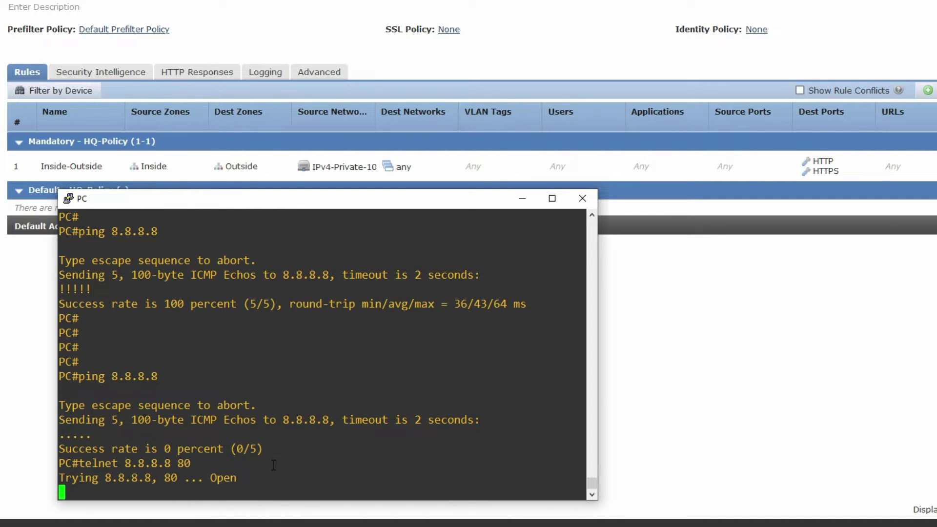
Step: End the port 80 session on the PC console and test telnet to 8.8.8.8 on the default port
{"action": "key", "text": "ctrl+c"}
{"action": "key", "text": "Return"}
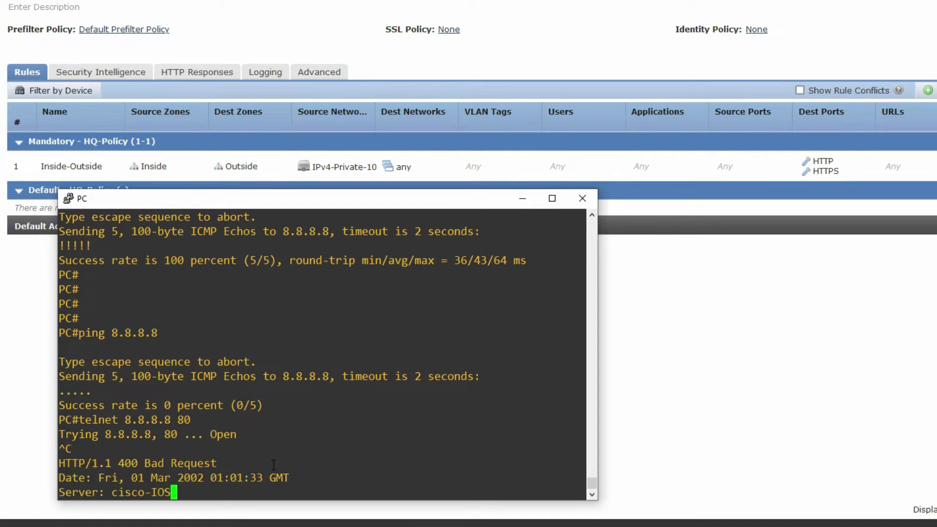
{"action": "key", "text": "Up"}
{"action": "key", "text": "BackSpace"}
{"action": "key", "text": "BackSpace"}
{"action": "key", "text": "BackSpace"}
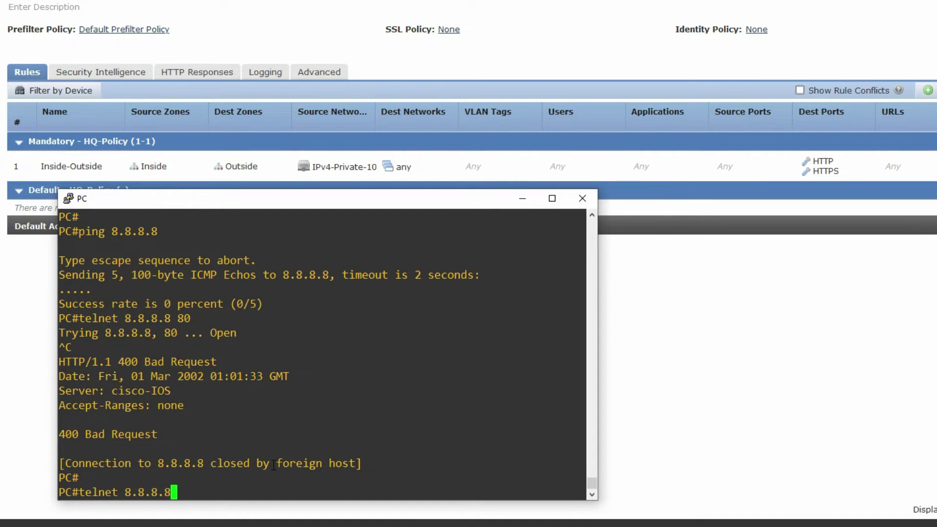
{"action": "key", "text": "Return"}
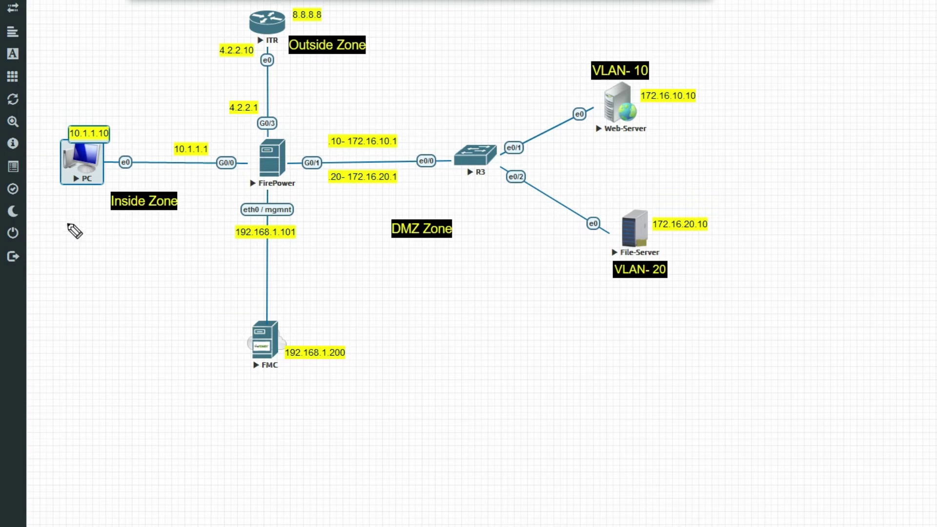
Step: Underline the Inside Zone PC on the lab topology and handwrite HTTP and ICMP, underlined, beside the Web-Server
{"action": "left_click", "coordinate": [67, 222]}
{"action": "left_click_drag", "start_coordinate": [46, 196], "coordinate": [123, 194]}
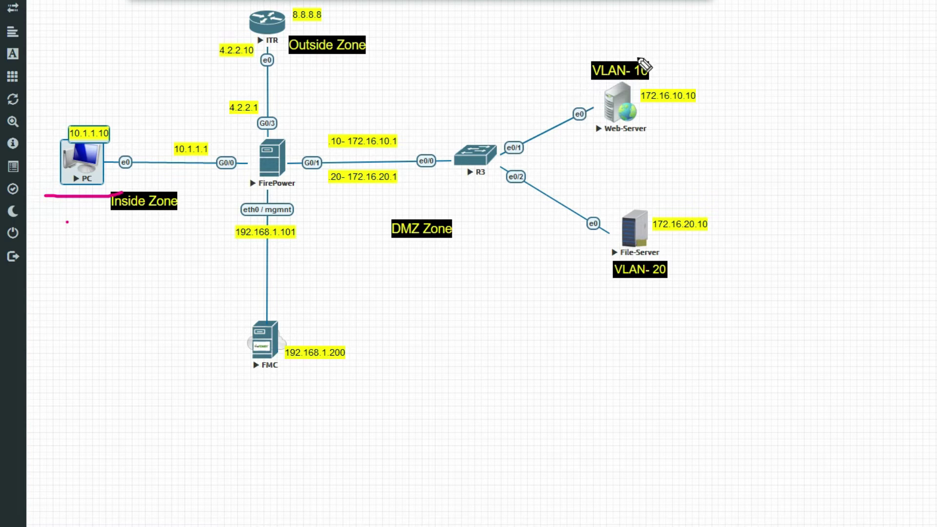
{"action": "mouse_move", "coordinate": [660, 47]}
{"action": "left_mouse_down"}
{"action": "mouse_move", "coordinate": [576, 74]}
{"action": "mouse_move", "coordinate": [630, 151]}
{"action": "mouse_move", "coordinate": [701, 83]}
{"action": "mouse_move", "coordinate": [669, 57]}
{"action": "left_mouse_up"}
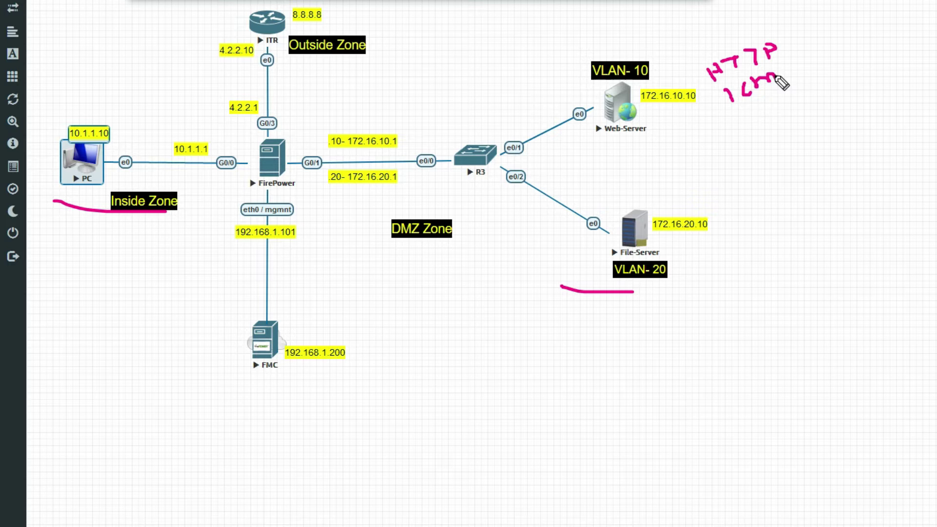
{"action": "left_click_drag", "start_coordinate": [782, 83], "coordinate": [779, 63]}
{"action": "left_click_drag", "start_coordinate": [741, 113], "coordinate": [833, 74]}
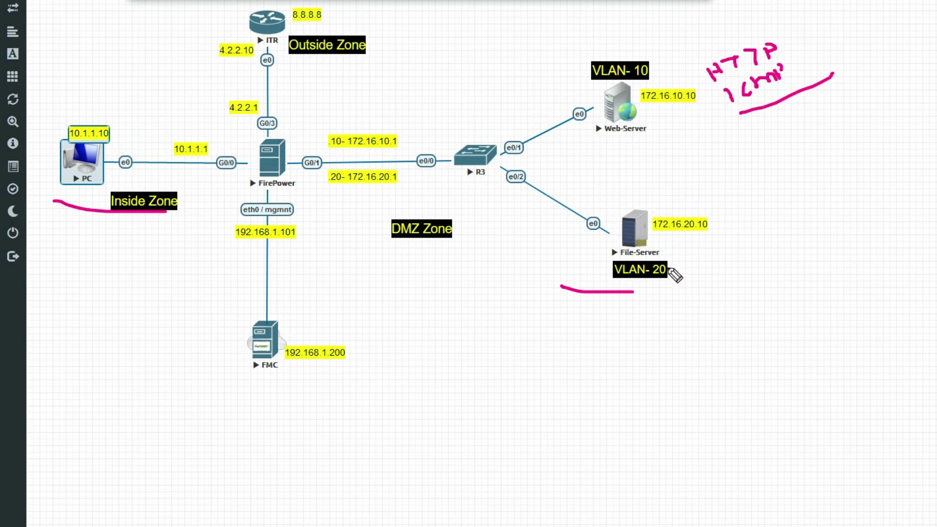
Step: Handwrite TFTP and ICMP beside the File-Server on the topology and underline both protocols
{"action": "mouse_move", "coordinate": [712, 242]}
{"action": "left_mouse_down"}
{"action": "mouse_move", "coordinate": [727, 237]}
{"action": "mouse_move", "coordinate": [720, 260]}
{"action": "mouse_move", "coordinate": [727, 237]}
{"action": "mouse_move", "coordinate": [732, 258]}
{"action": "mouse_move", "coordinate": [763, 233]}
{"action": "mouse_move", "coordinate": [754, 247]}
{"action": "mouse_move", "coordinate": [771, 238]}
{"action": "mouse_move", "coordinate": [778, 217]}
{"action": "left_mouse_up"}
{"action": "mouse_move", "coordinate": [743, 268]}
{"action": "left_mouse_down"}
{"action": "mouse_move", "coordinate": [750, 282]}
{"action": "mouse_move", "coordinate": [780, 260]}
{"action": "left_mouse_up"}
{"action": "left_click", "coordinate": [765, 274]}
{"action": "left_click", "coordinate": [779, 253]}
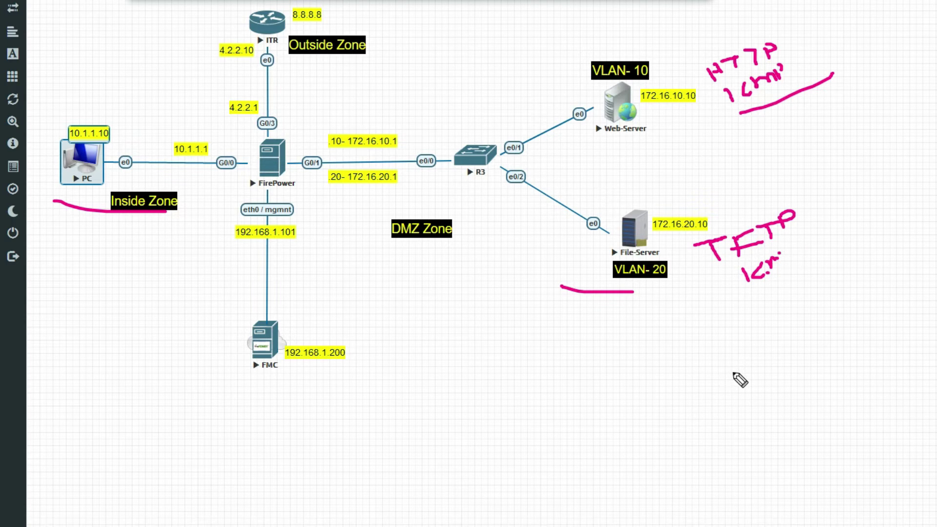
{"action": "left_click_drag", "start_coordinate": [732, 260], "coordinate": [787, 247]}
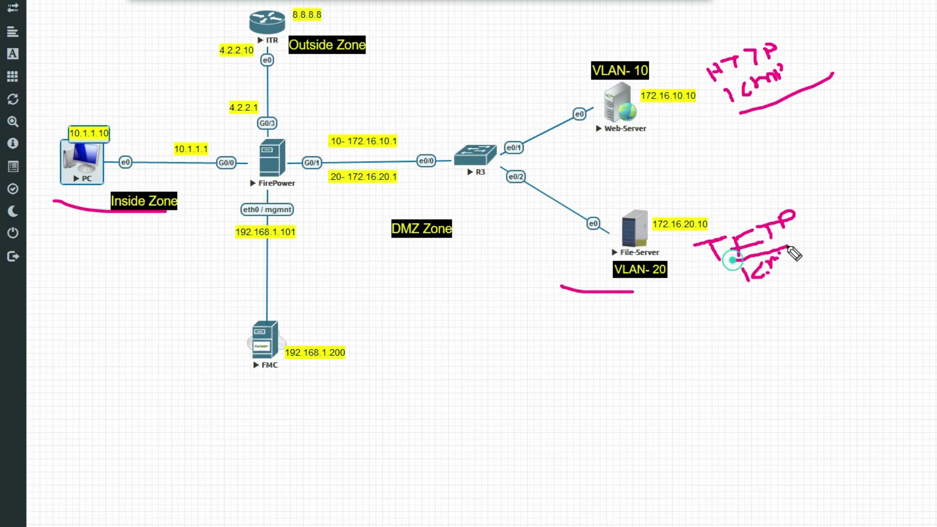
{"action": "left_click_drag", "start_coordinate": [753, 295], "coordinate": [818, 261]}
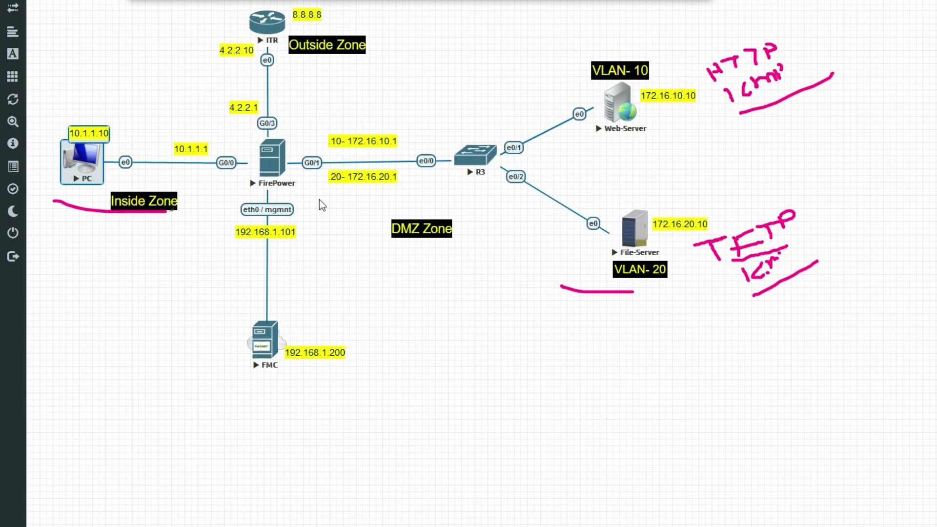
Step: Switch to Firepower Management Center and start a new HQ-Policy rule named Inside-DMZ-VLan-10
{"action": "key", "text": "alt+Tab"}
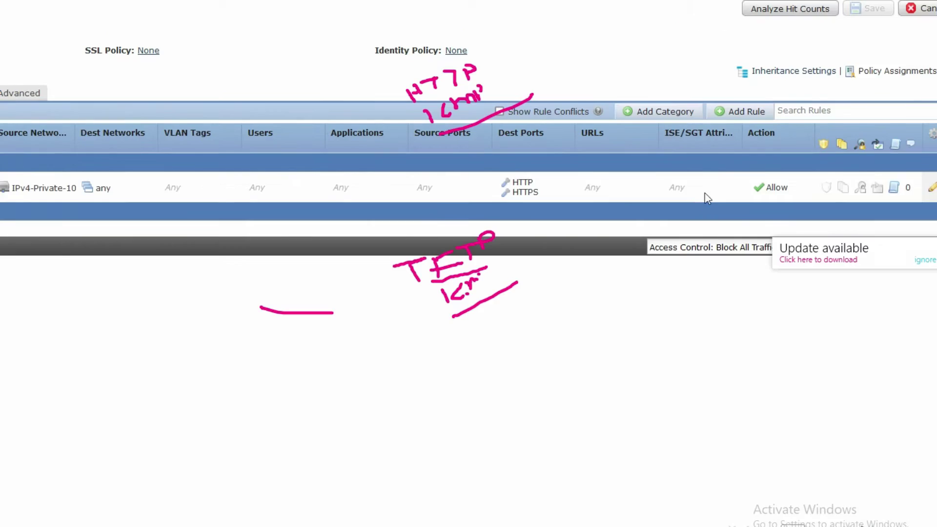
{"action": "left_click", "coordinate": [757, 115]}
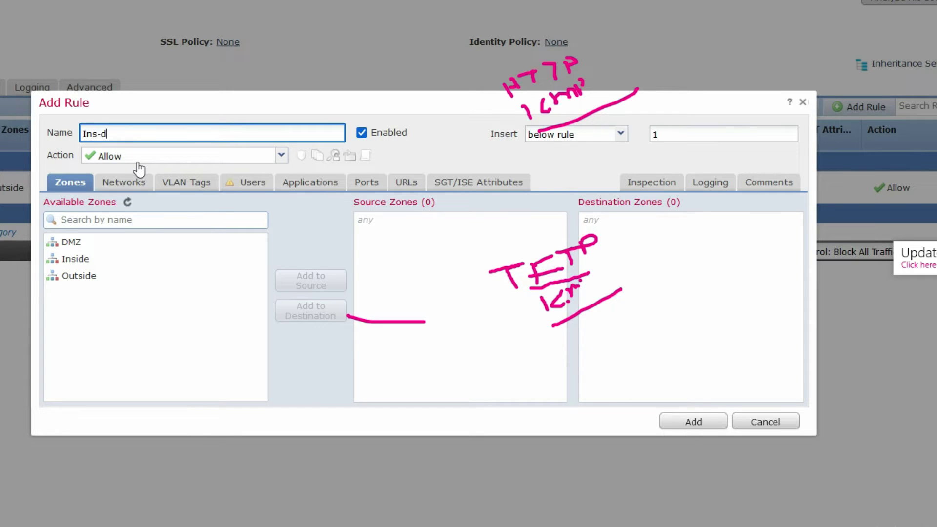
{"action": "type", "text": "ide"}
Step: Set Inside as the source zone and DMZ as the destination zone of the Inside-DMZ-VLan-10 rule
{"action": "left_click", "coordinate": [77, 259]}
{"action": "left_click", "coordinate": [282, 285]}
{"action": "left_click", "coordinate": [76, 257]}
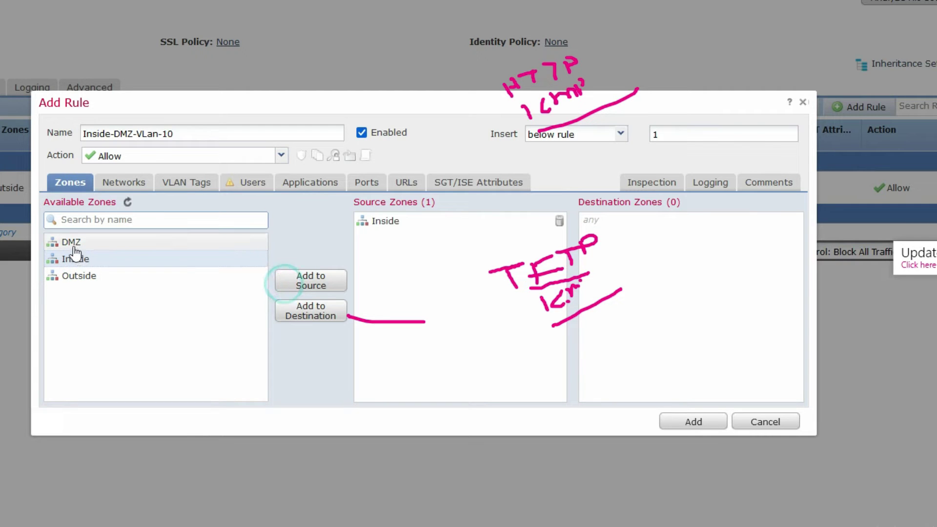
{"action": "left_click", "coordinate": [84, 242]}
{"action": "left_click", "coordinate": [300, 315]}
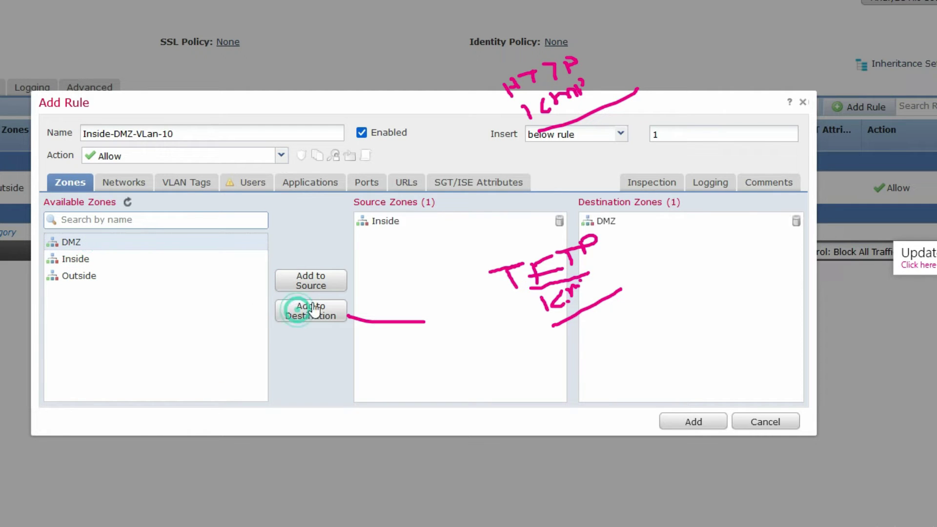
{"action": "left_click_drag", "start_coordinate": [435, 104], "coordinate": [365, 104]}
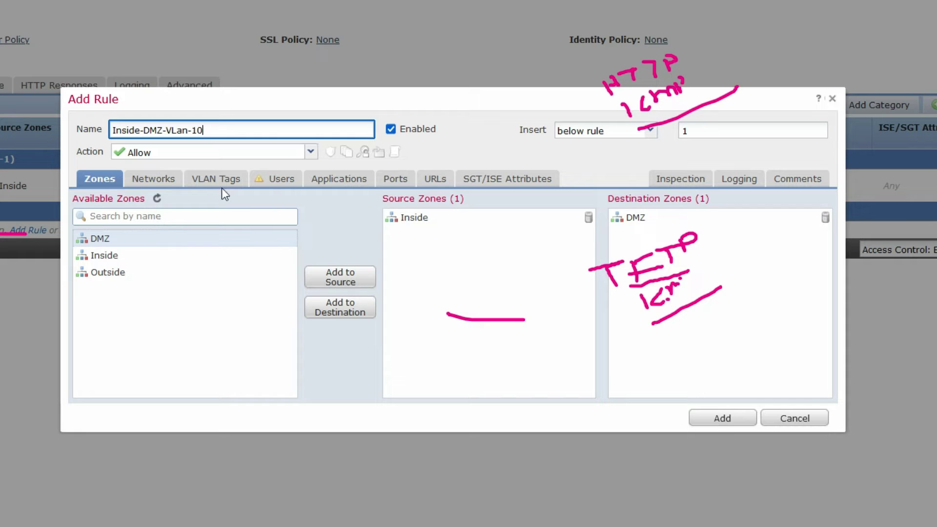
Step: Add IPv4-Private-10.0.0.0-8 as the rule's source network
{"action": "left_click", "coordinate": [159, 179]}
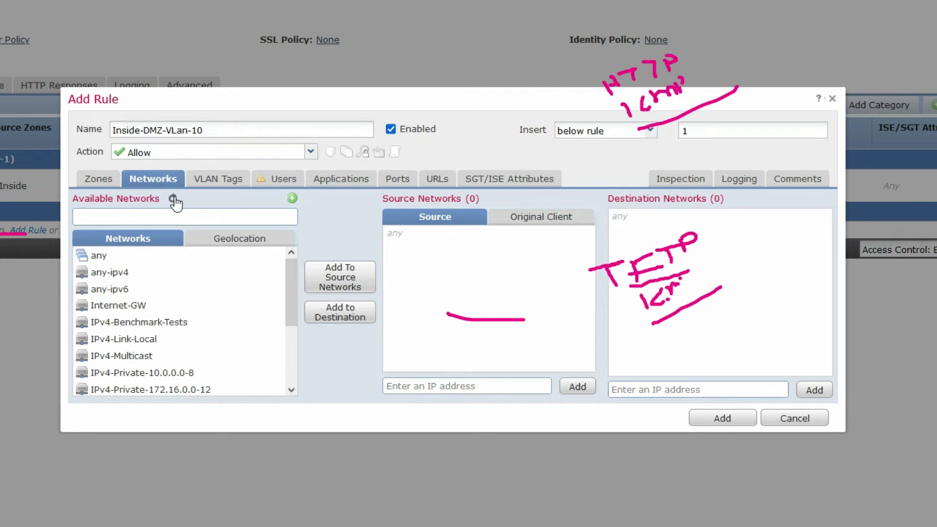
{"action": "left_click", "coordinate": [191, 371]}
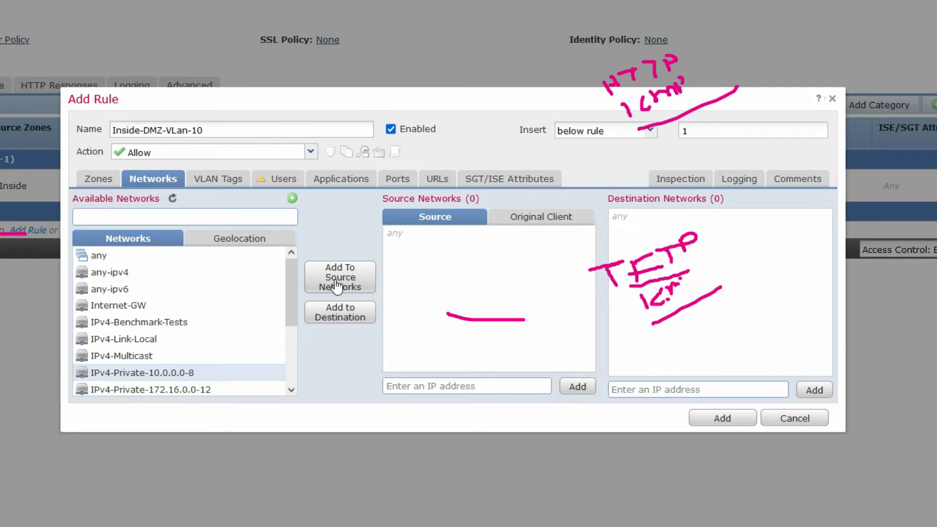
{"action": "left_click", "coordinate": [336, 286]}
Step: Create and save a network object of type Network named Vlan-10 with the address 172.16.10.0/24
{"action": "scroll", "coordinate": [210, 373], "scroll_direction": "down", "scroll_amount": 2}
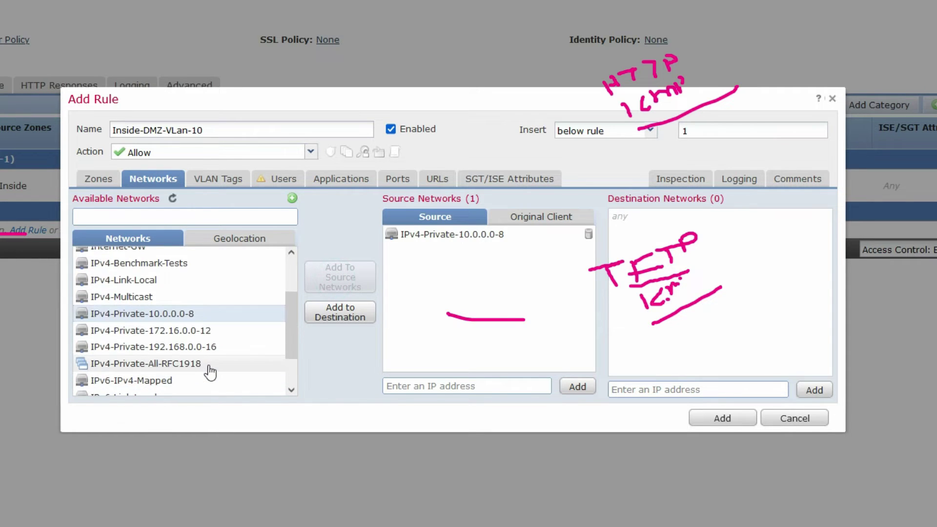
{"action": "scroll", "coordinate": [209, 372], "scroll_direction": "down", "scroll_amount": 1}
{"action": "scroll", "coordinate": [209, 369], "scroll_direction": "up", "scroll_amount": 3}
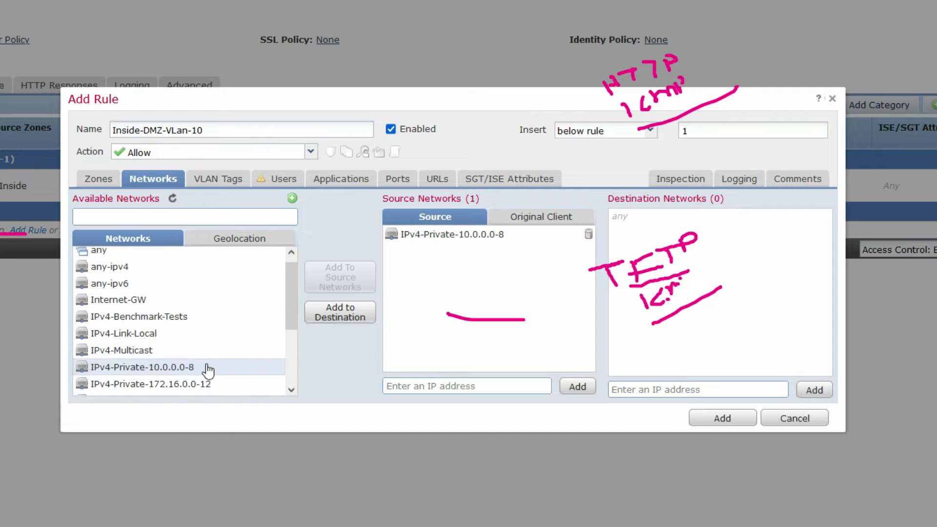
{"action": "left_click", "coordinate": [293, 198]}
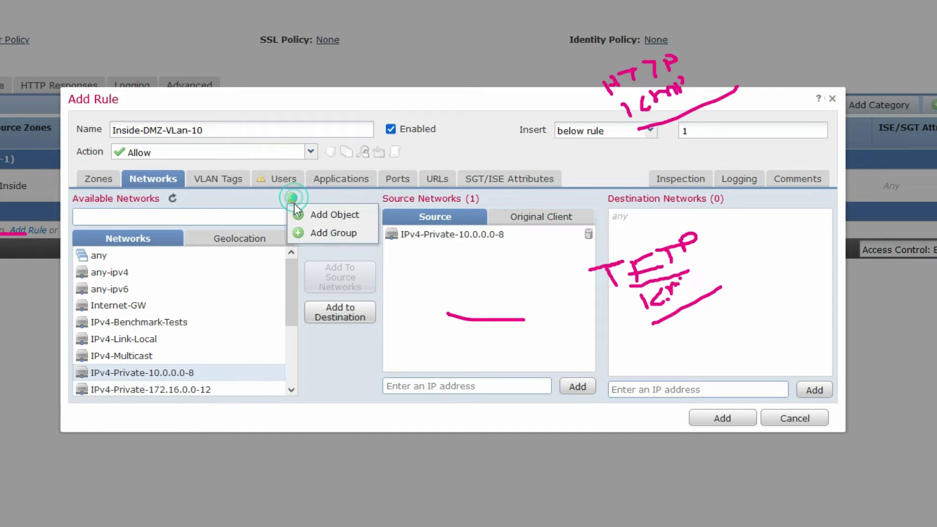
{"action": "left_click", "coordinate": [318, 217]}
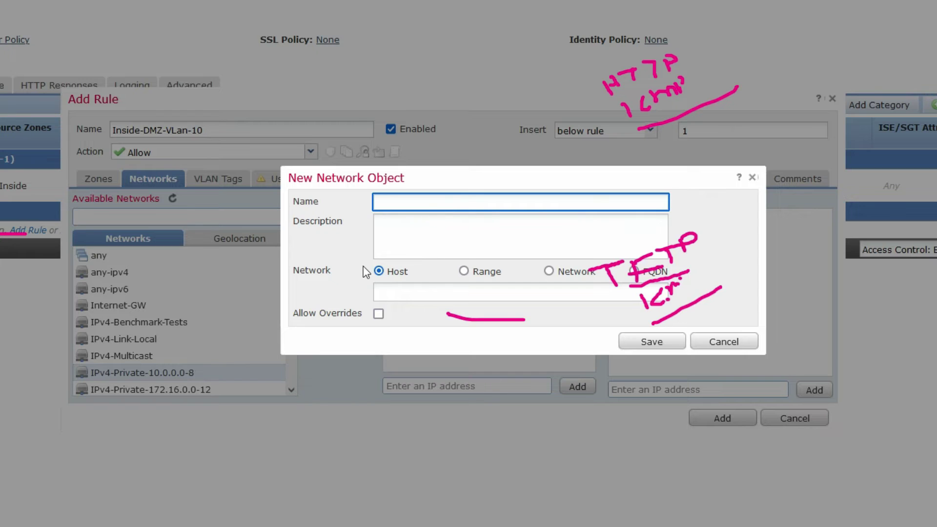
{"action": "left_click", "coordinate": [550, 271]}
{"action": "left_click", "coordinate": [540, 204]}
{"action": "type", "text": "V"}
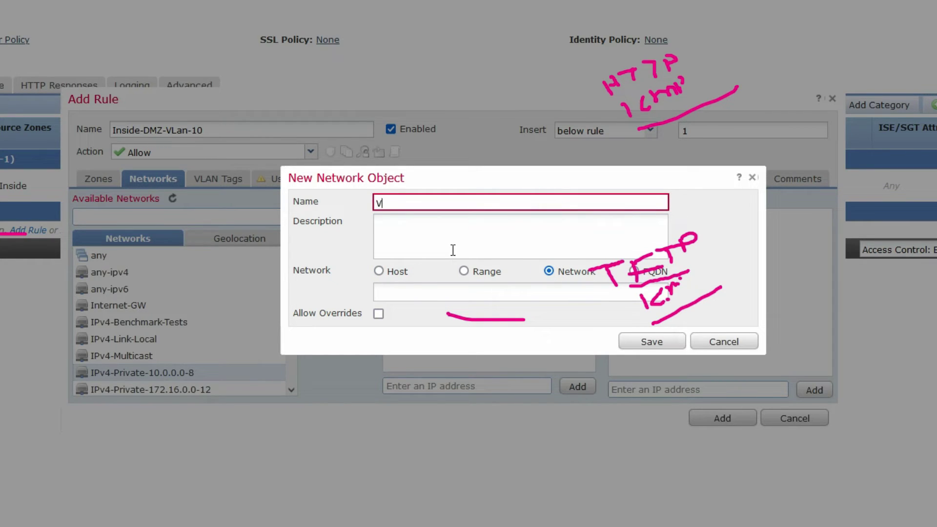
{"action": "type", "text": "lan-10"}
{"action": "left_click", "coordinate": [390, 294]}
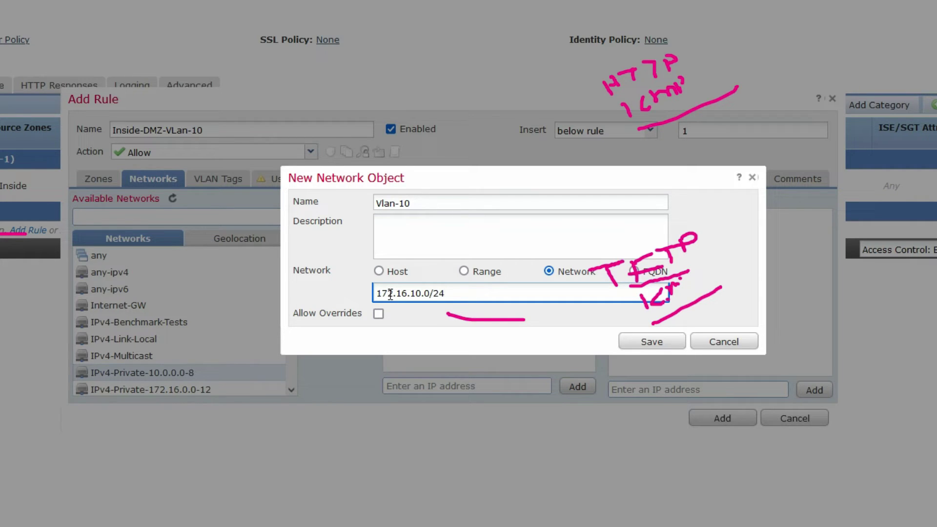
{"action": "left_click", "coordinate": [635, 341]}
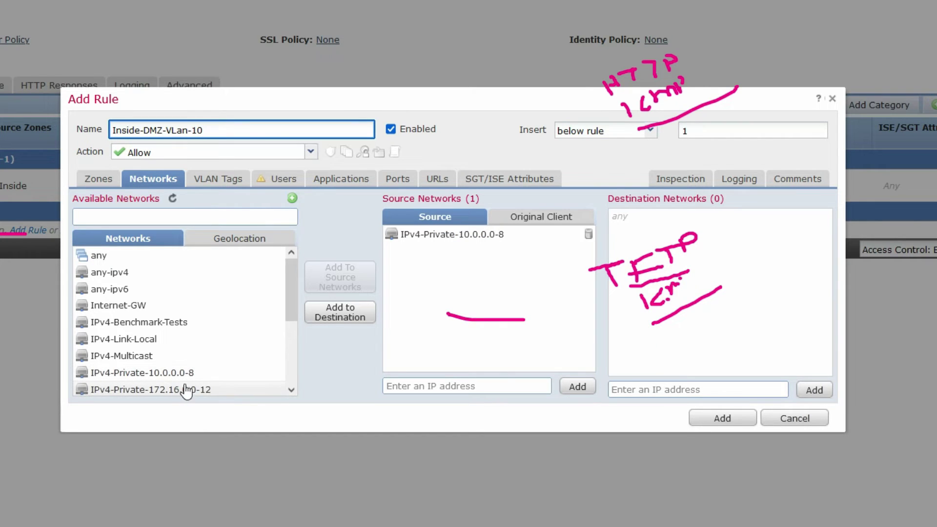
Step: Add the Vlan-10 object as the rule's destination network
{"action": "scroll", "coordinate": [200, 391], "scroll_direction": "down", "scroll_amount": 3}
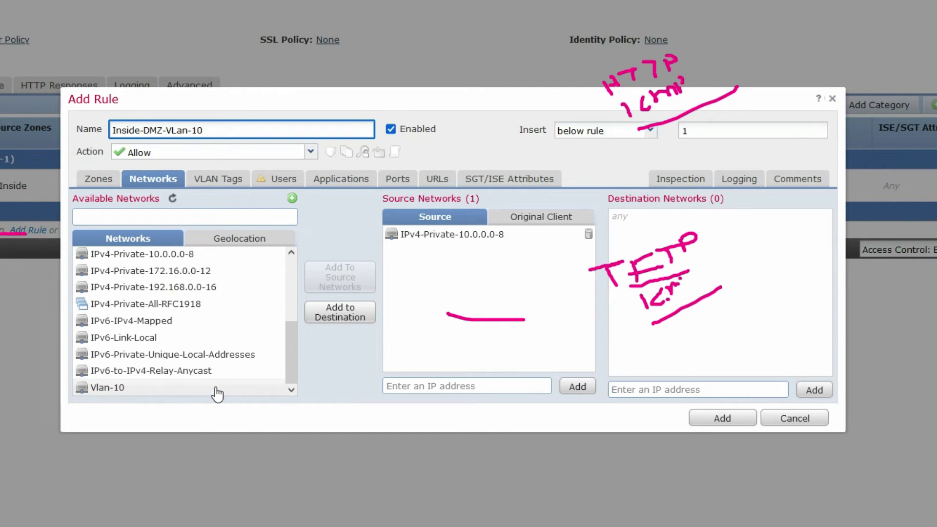
{"action": "left_click", "coordinate": [130, 387]}
{"action": "left_click", "coordinate": [350, 318]}
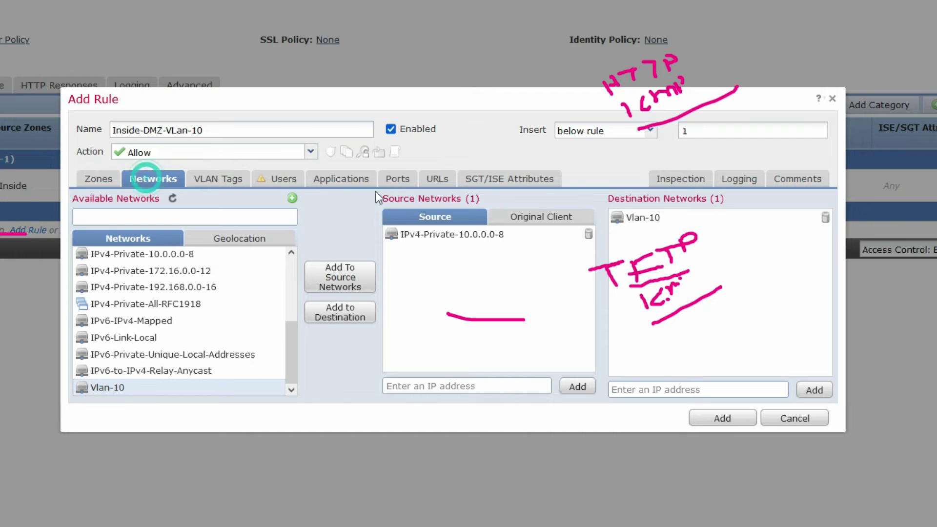
Step: Open the rule's port conditions and look through the available ports
{"action": "left_click", "coordinate": [397, 184]}
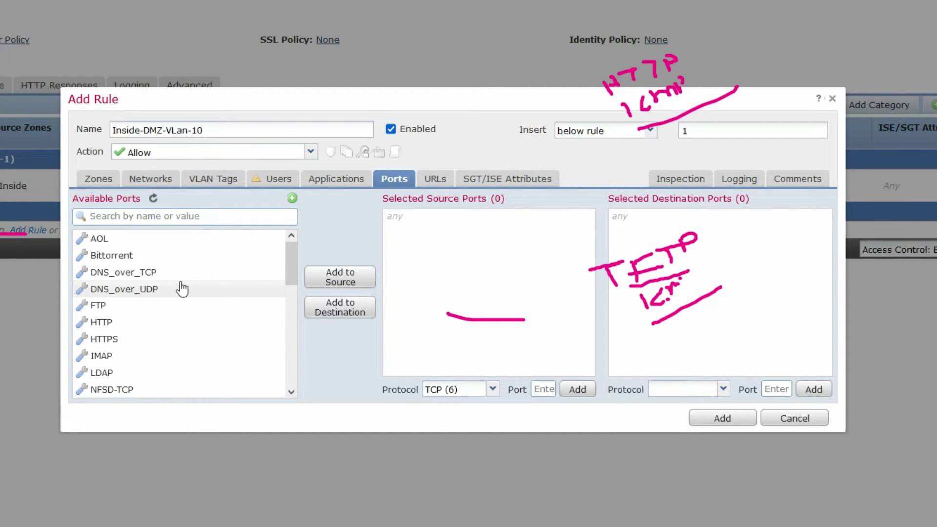
{"action": "scroll", "coordinate": [181, 289], "scroll_direction": "down", "scroll_amount": 4}
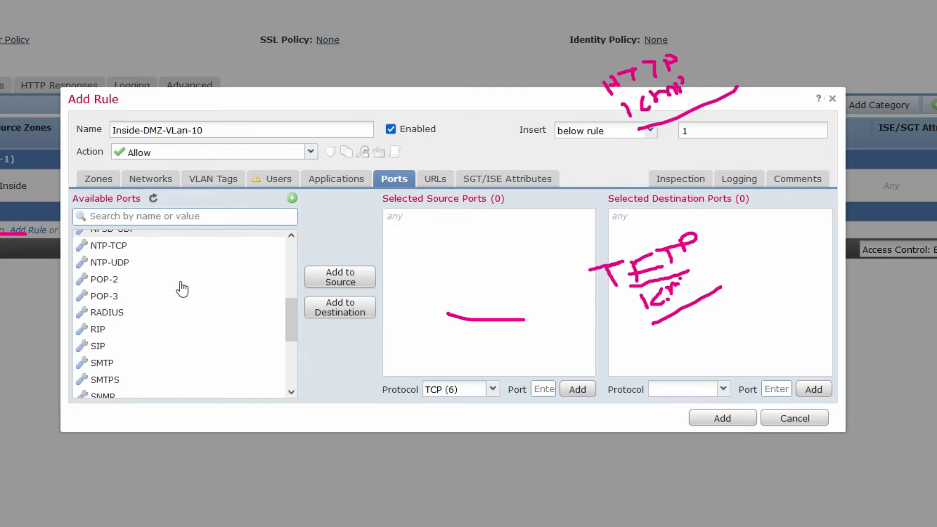
{"action": "scroll", "coordinate": [182, 289], "scroll_direction": "up", "scroll_amount": 4}
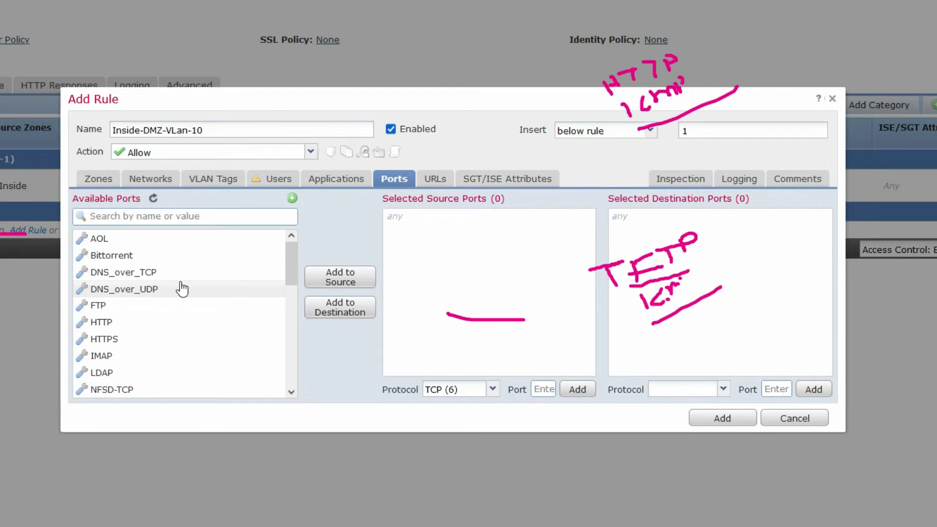
{"action": "left_click", "coordinate": [126, 321]}
{"action": "left_click", "coordinate": [330, 284]}
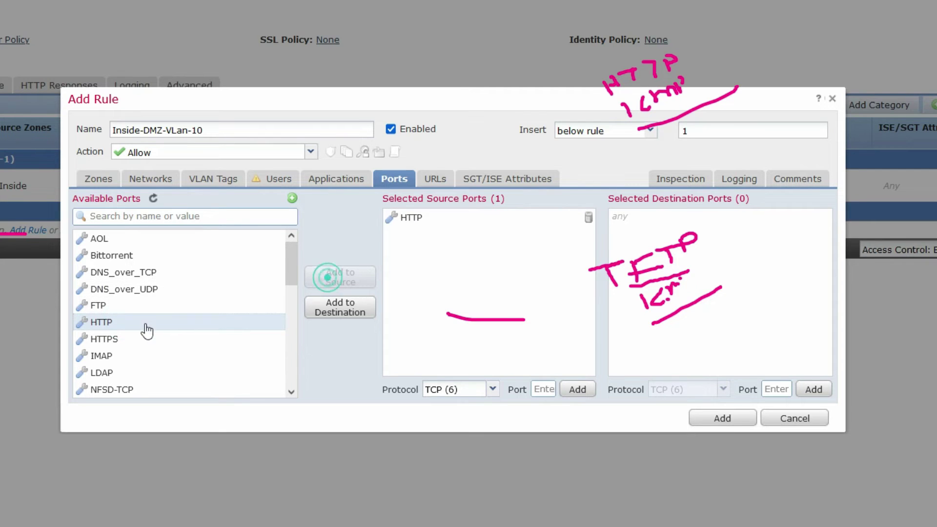
{"action": "left_click", "coordinate": [130, 337]}
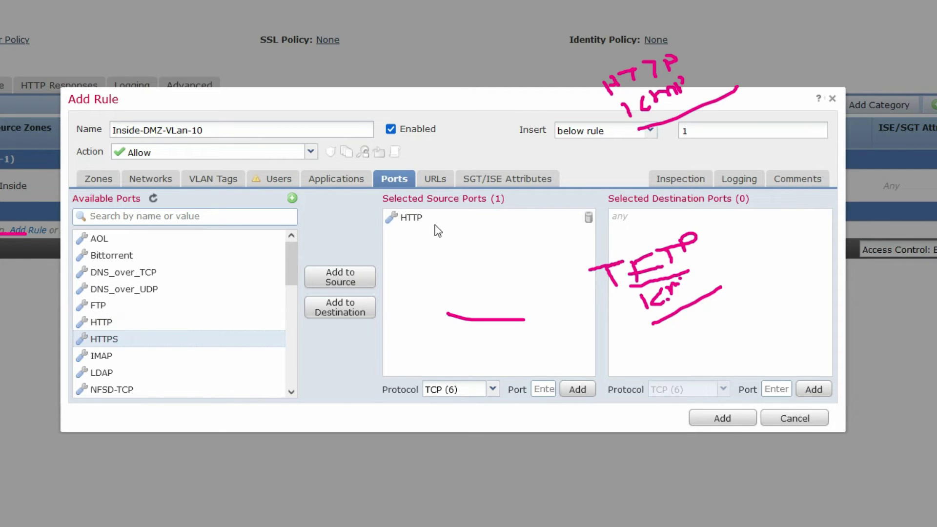
{"action": "left_click", "coordinate": [588, 216]}
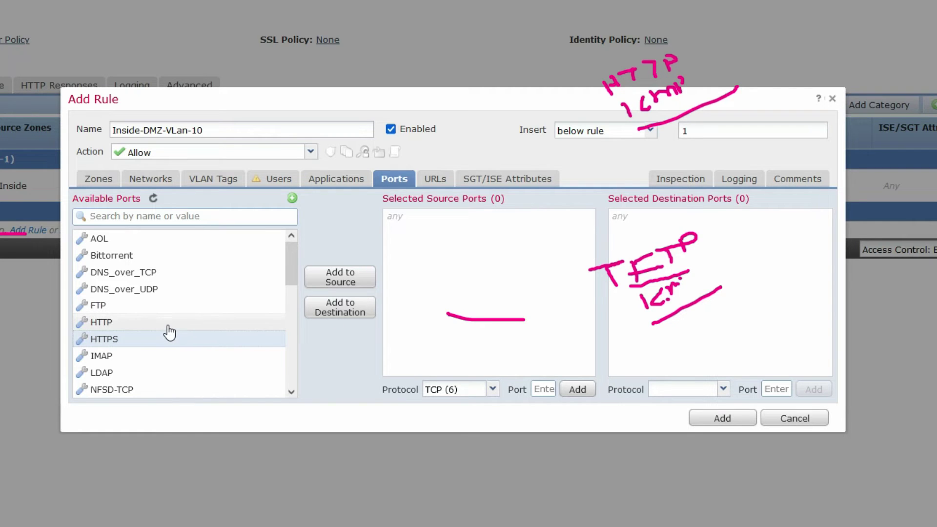
Step: Add HTTP and HTTPS as destination ports of the Inside-DMZ-VLan-10 rule
{"action": "left_click", "coordinate": [126, 322]}
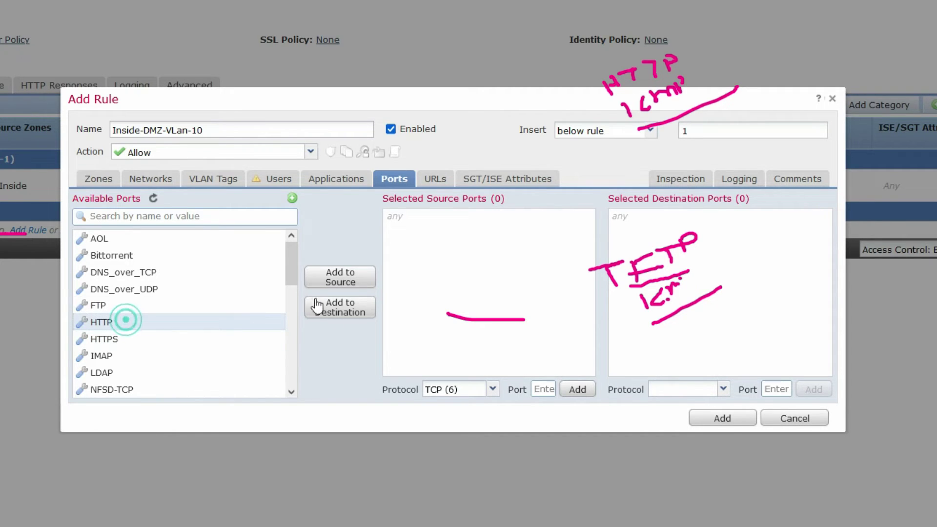
{"action": "left_click", "coordinate": [330, 305]}
{"action": "left_click", "coordinate": [105, 339]}
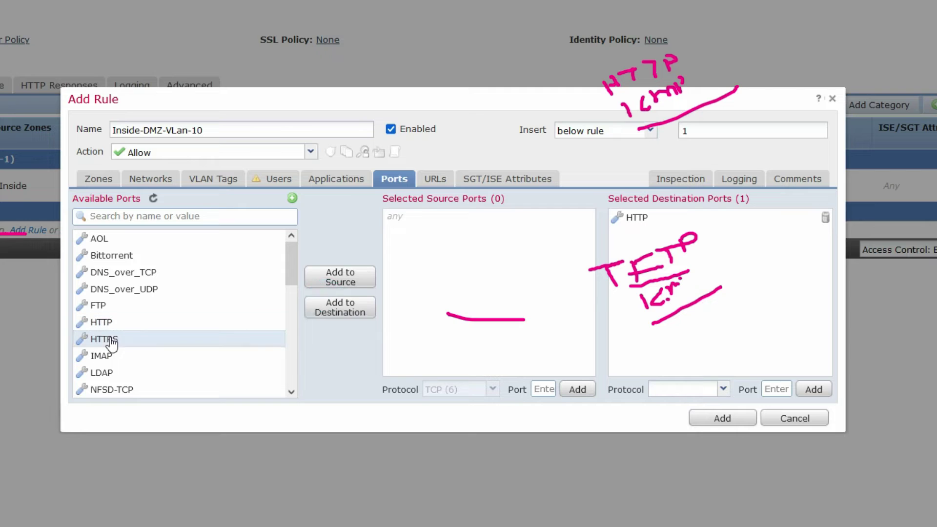
{"action": "left_click", "coordinate": [339, 313]}
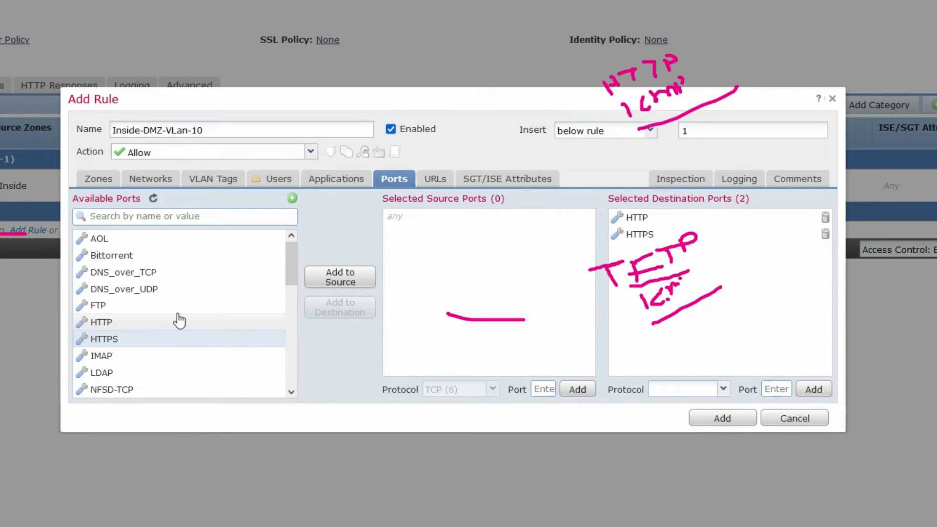
Step: Search the available ports for "icm", then look through the full list for an ICMP entry
{"action": "left_click", "coordinate": [164, 214]}
{"action": "left_click", "coordinate": [164, 212]}
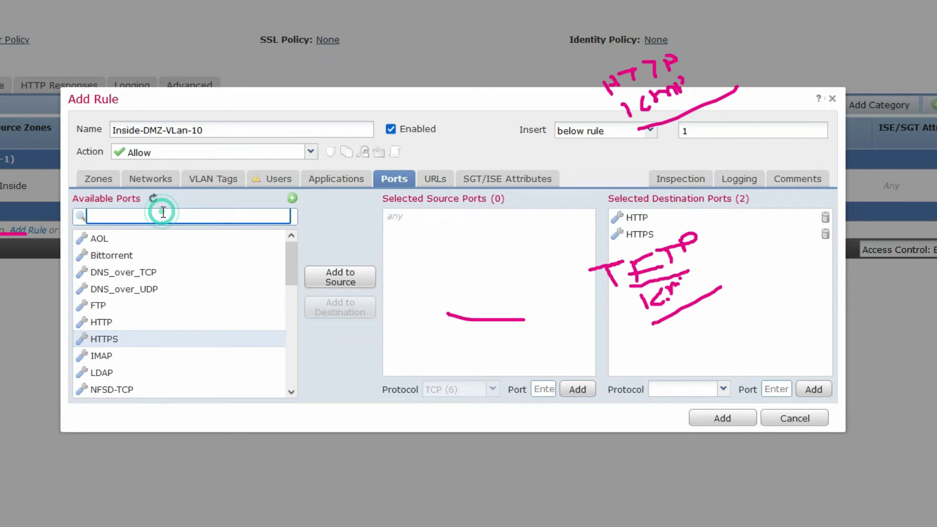
{"action": "type", "text": "icm"}
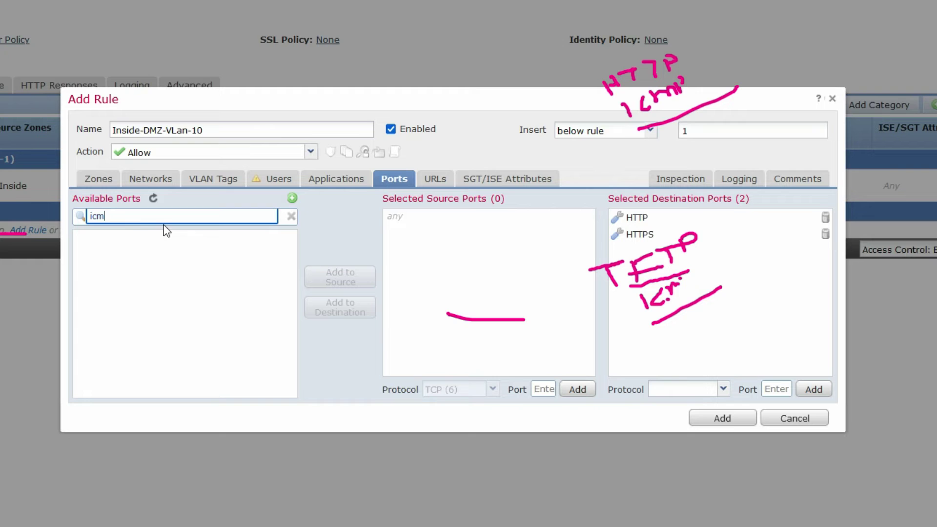
{"action": "left_click", "coordinate": [732, 335]}
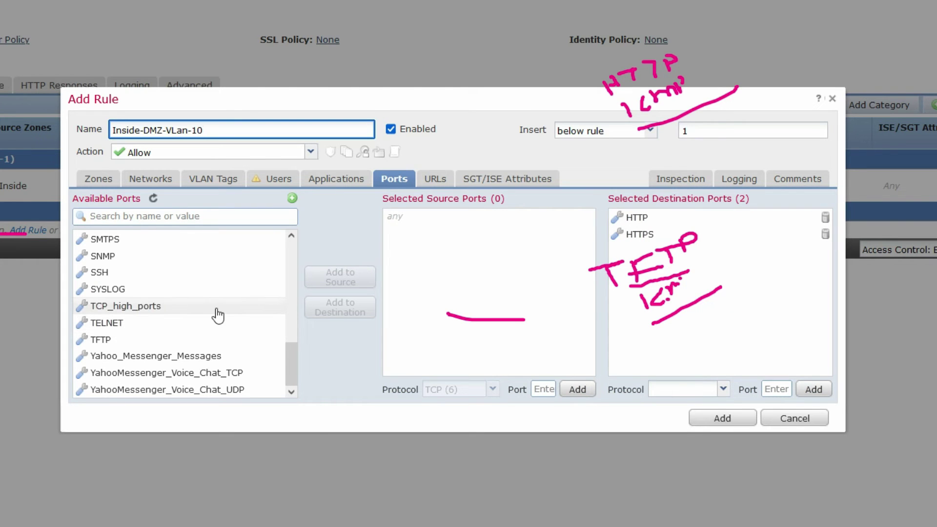
{"action": "scroll", "coordinate": [222, 322], "scroll_direction": "up", "scroll_amount": 10}
{"action": "scroll", "coordinate": [219, 316], "scroll_direction": "up", "scroll_amount": 1}
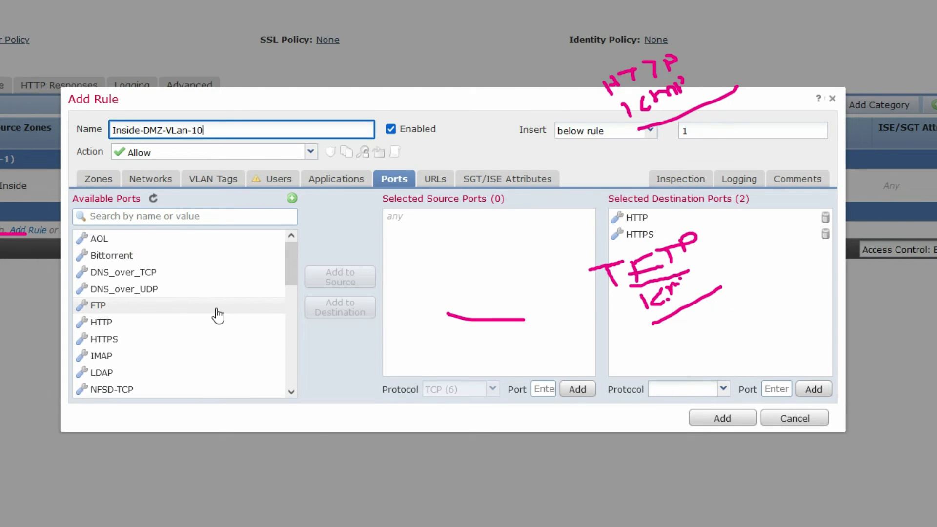
Step: Create and save a port object named ICMP-port with the ICMP protocol and type Any
{"action": "left_click", "coordinate": [292, 198]}
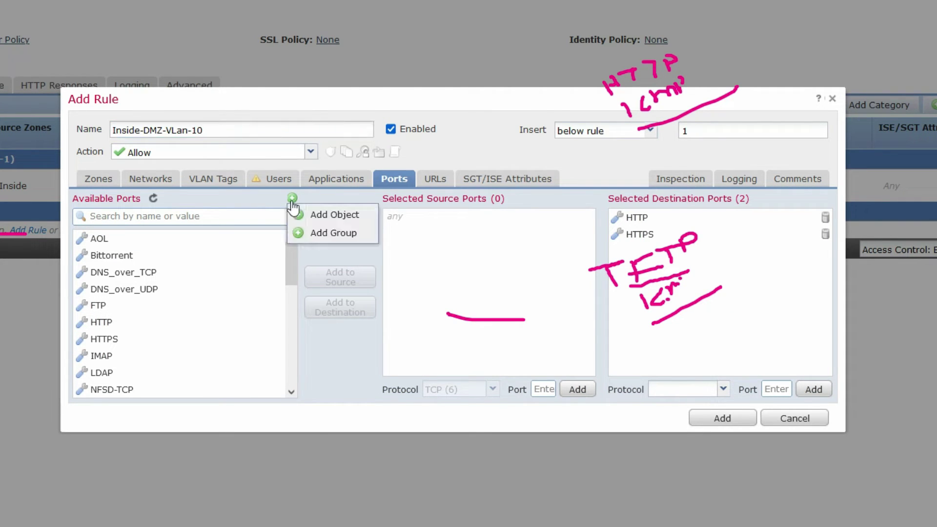
{"action": "left_click", "coordinate": [322, 216]}
{"action": "type", "text": "ICMP"}
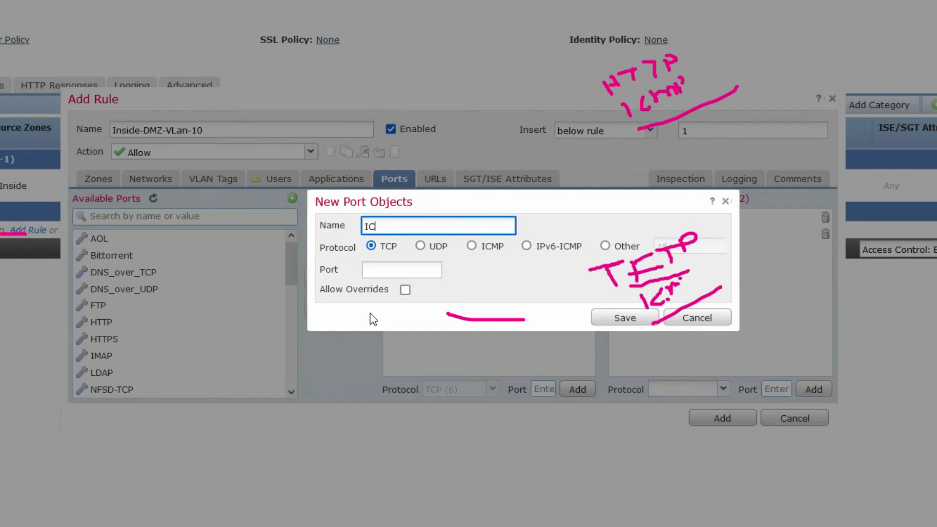
{"action": "left_click", "coordinate": [472, 246]}
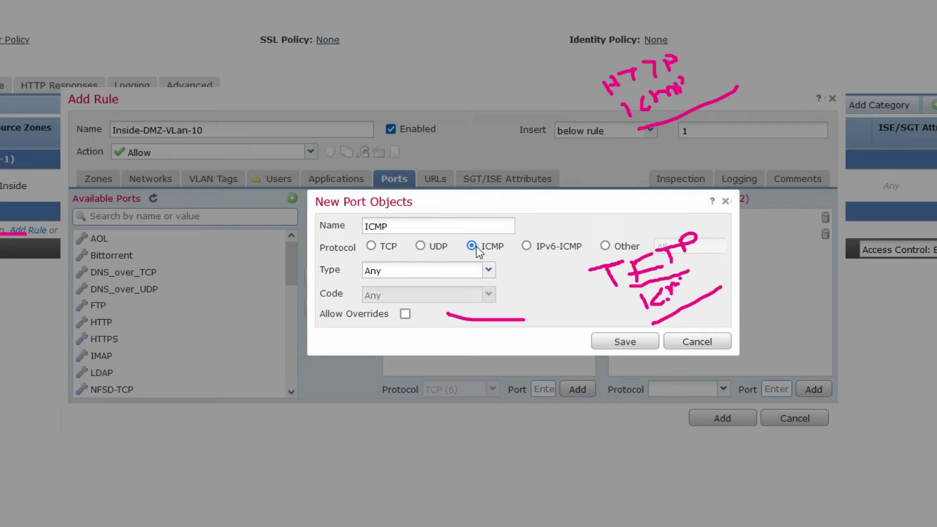
{"action": "left_click", "coordinate": [489, 270]}
{"action": "left_click", "coordinate": [492, 272]}
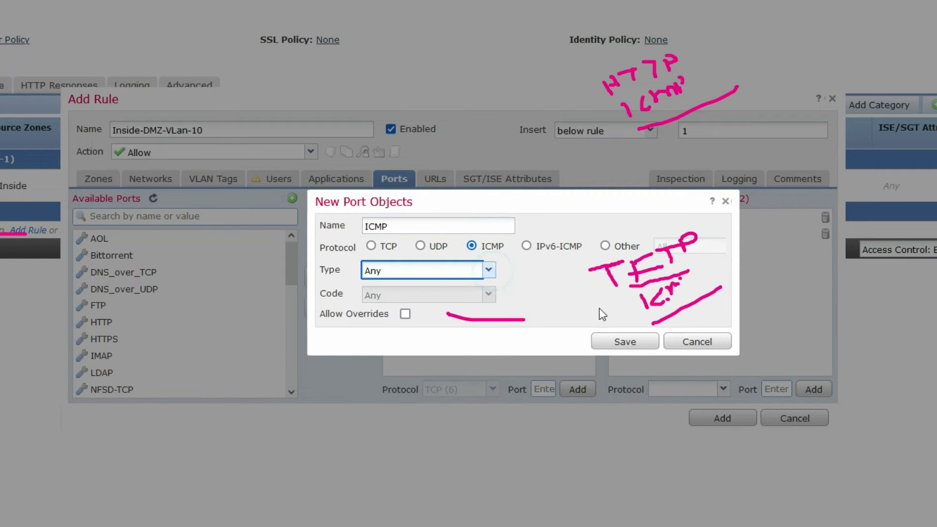
{"action": "left_click", "coordinate": [639, 342]}
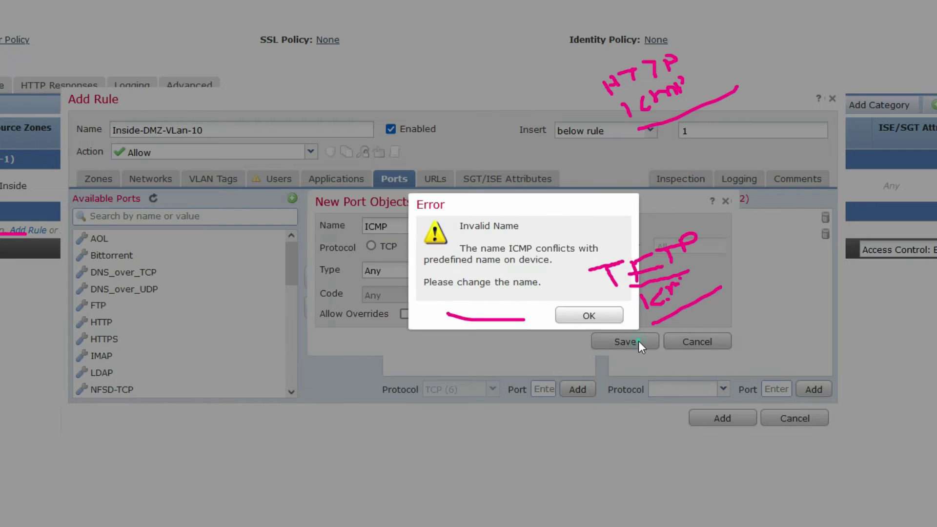
{"action": "left_click", "coordinate": [593, 316]}
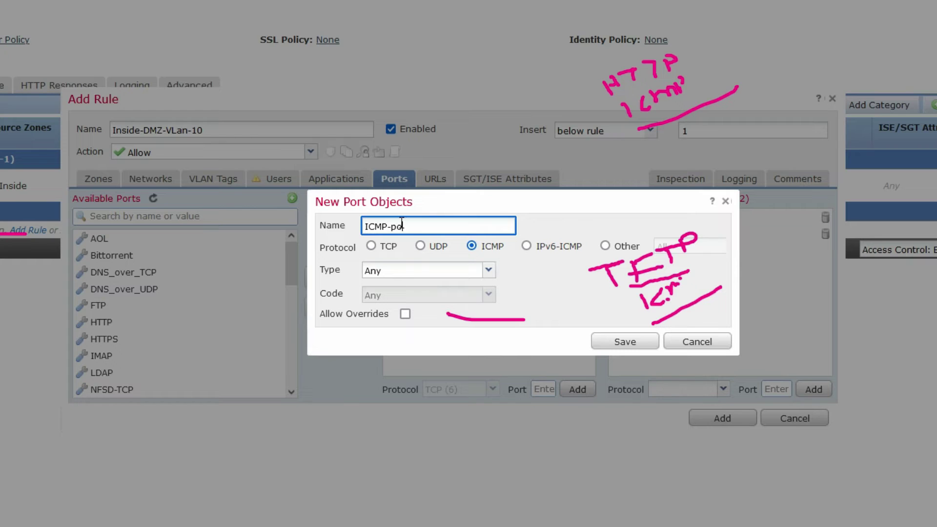
{"action": "left_click", "coordinate": [614, 345]}
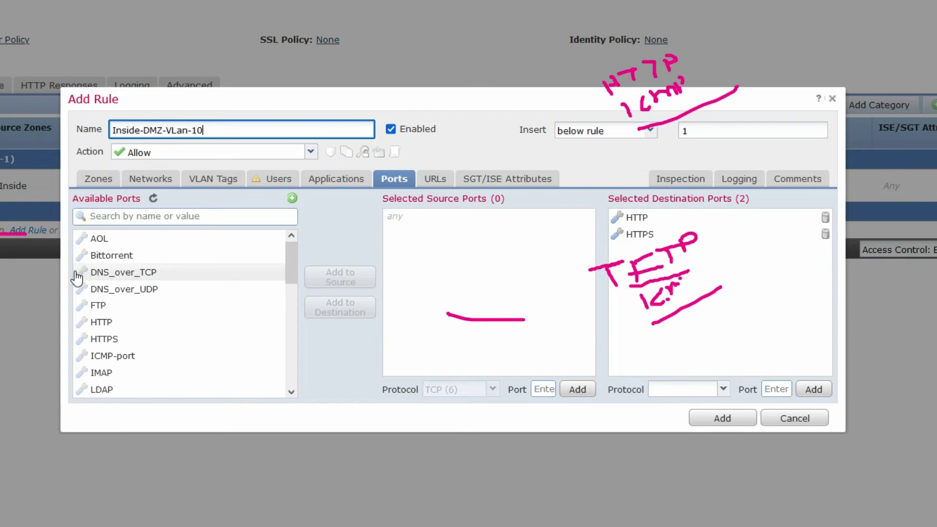
Step: Add the ICMP-port object to the destination ports of the Inside-DMZ-VLan-10 rule
{"action": "mouse_move", "coordinate": [296, 254]}
{"action": "left_mouse_down"}
{"action": "mouse_move", "coordinate": [286, 311]}
{"action": "mouse_move", "coordinate": [286, 263]}
{"action": "left_mouse_up"}
{"action": "left_click", "coordinate": [123, 328]}
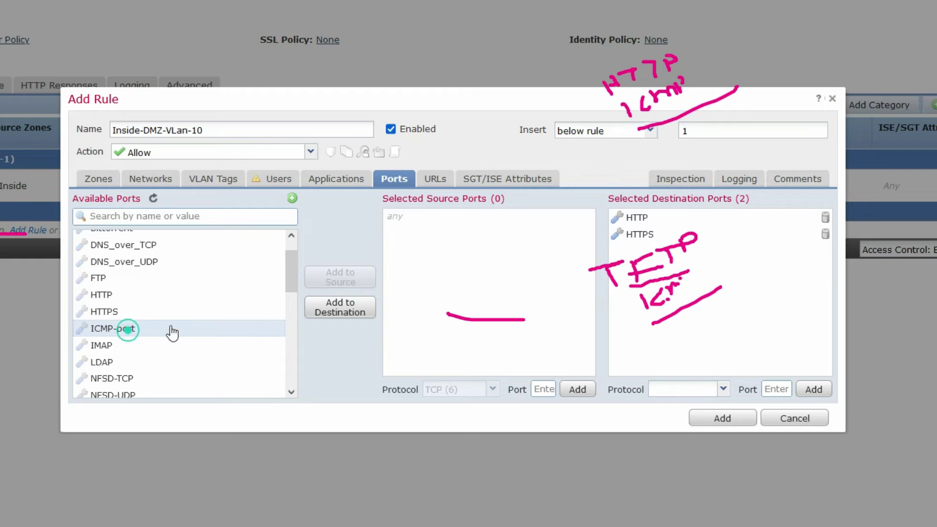
{"action": "left_click", "coordinate": [344, 305]}
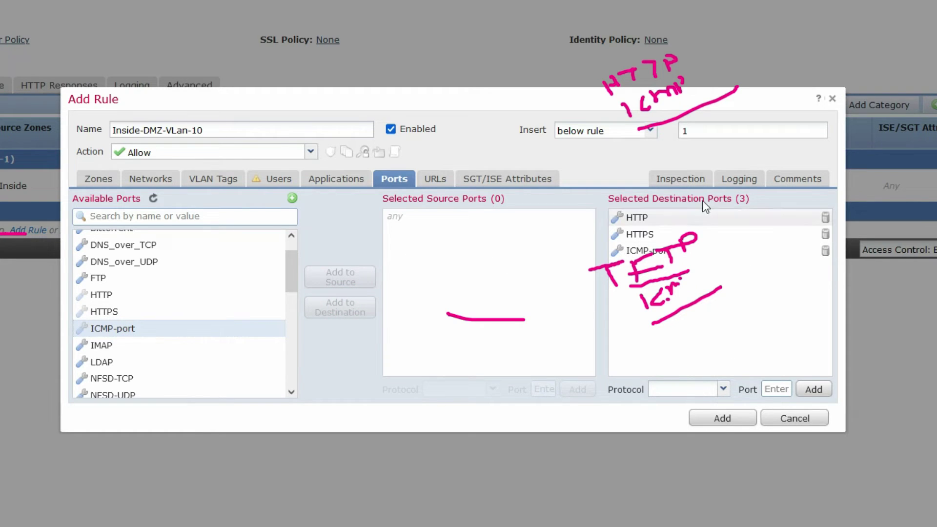
Step: Enable logging at the end of connection for Inside-DMZ-VLan-10 and add the rule to HQ-Policy
{"action": "left_click", "coordinate": [730, 183]}
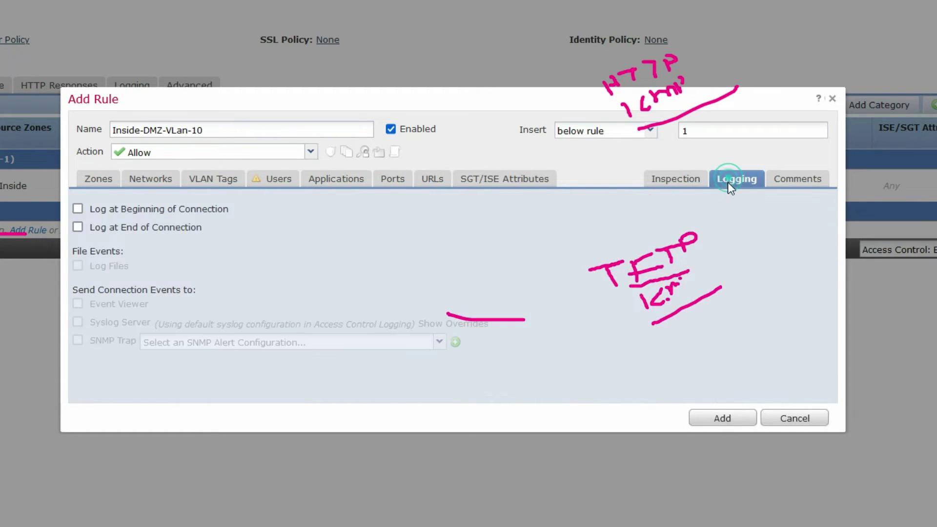
{"action": "left_click", "coordinate": [78, 227]}
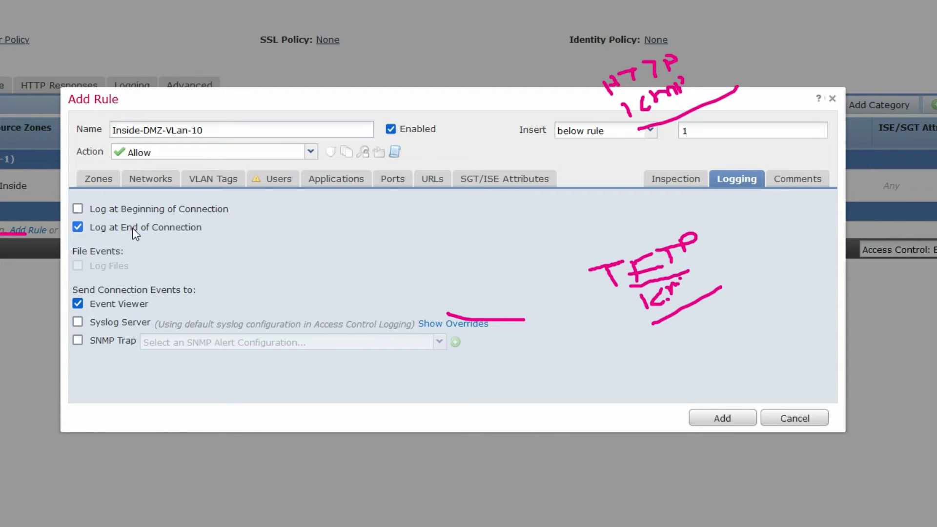
{"action": "left_click", "coordinate": [711, 420]}
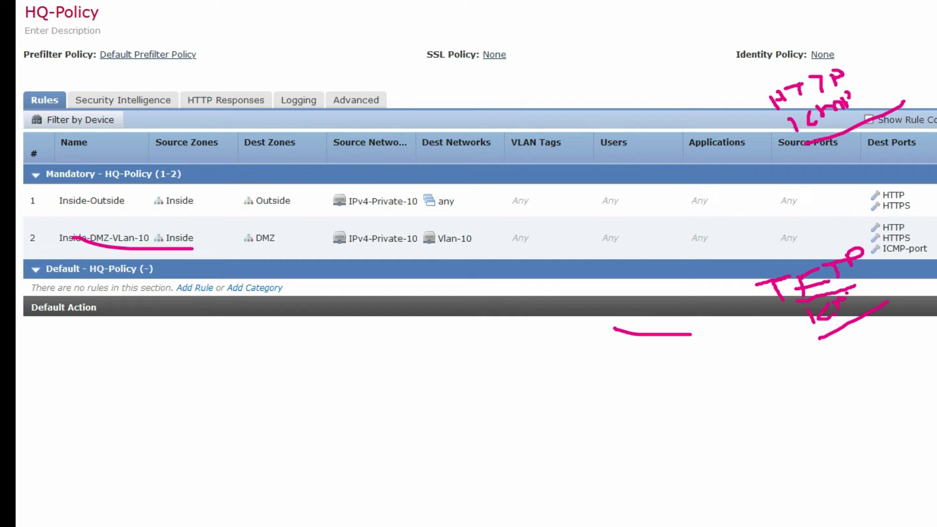
Step: Switch to the network topology diagram, review the VLAN 20 file server's requirements, and return to HQ-Policy
{"action": "key", "text": "alt+Tab"}
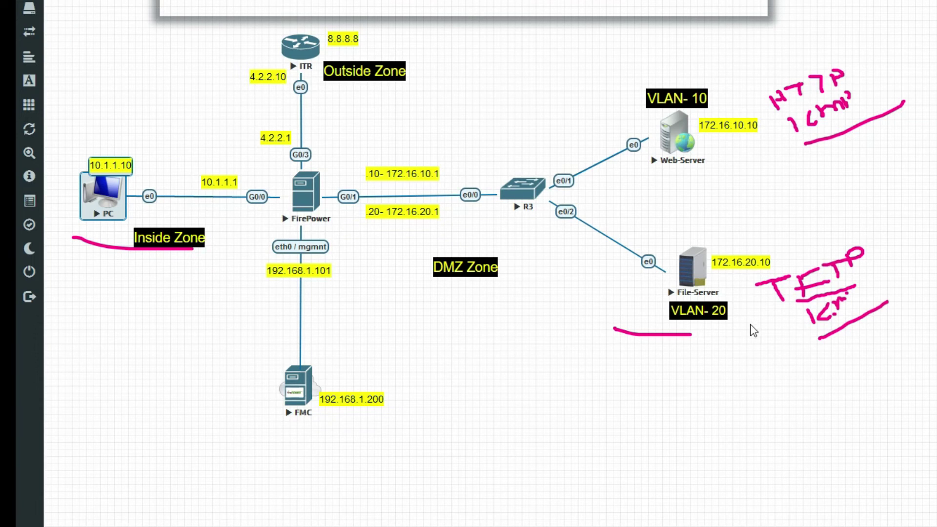
{"action": "left_click", "coordinate": [784, 307]}
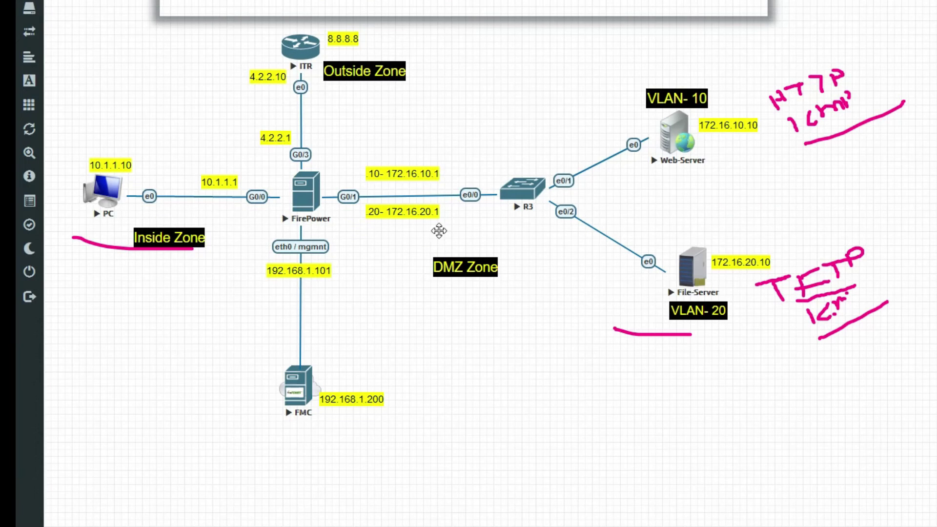
{"action": "key", "text": "alt+Tab"}
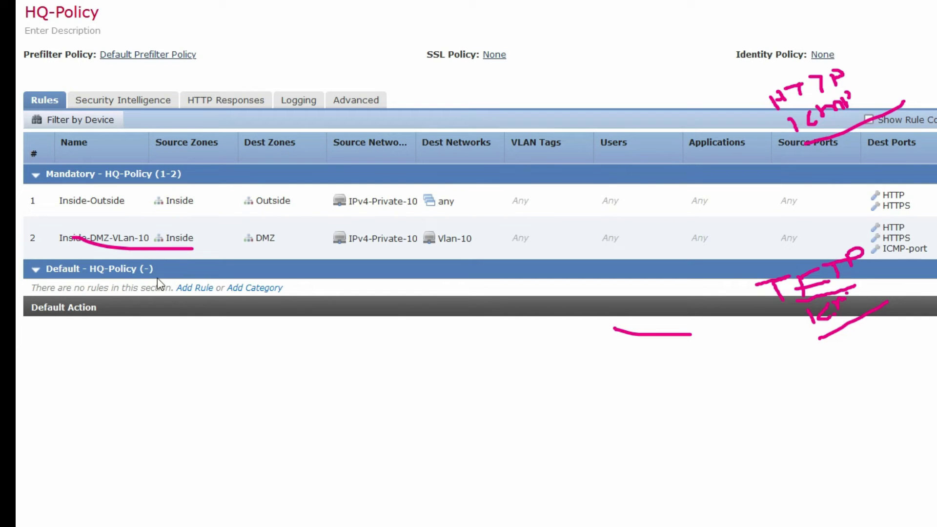
Step: Start a new access rule below rule 2 with Inside as source zone and DMZ as destination zone
{"action": "left_click", "coordinate": [194, 287]}
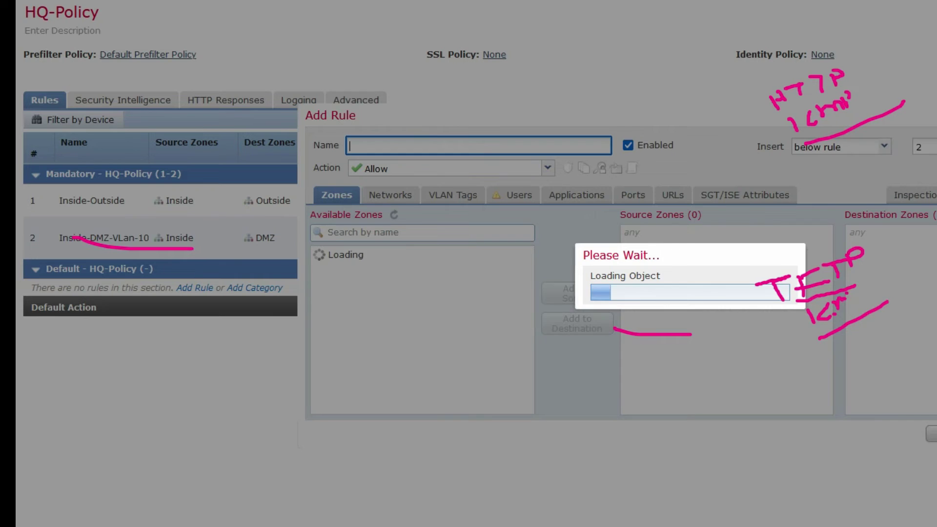
{"action": "left_click", "coordinate": [343, 274]}
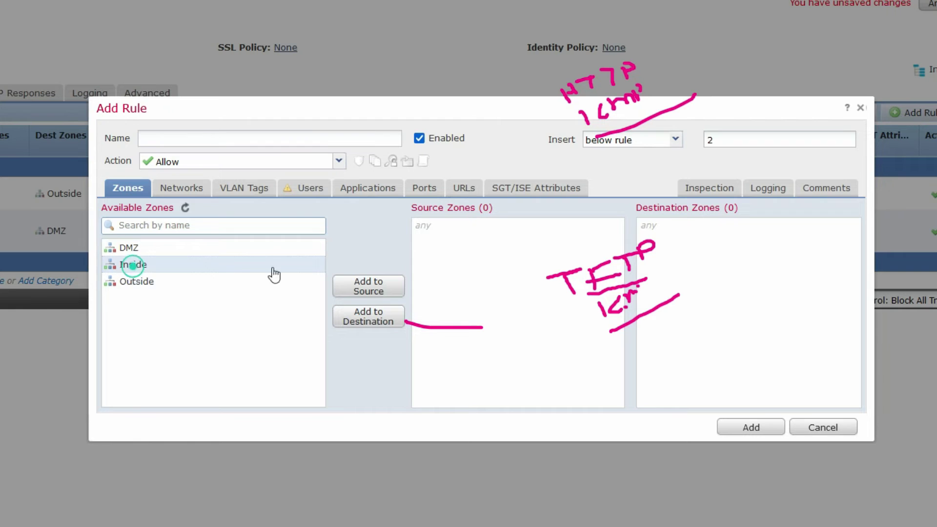
{"action": "left_click", "coordinate": [585, 294]}
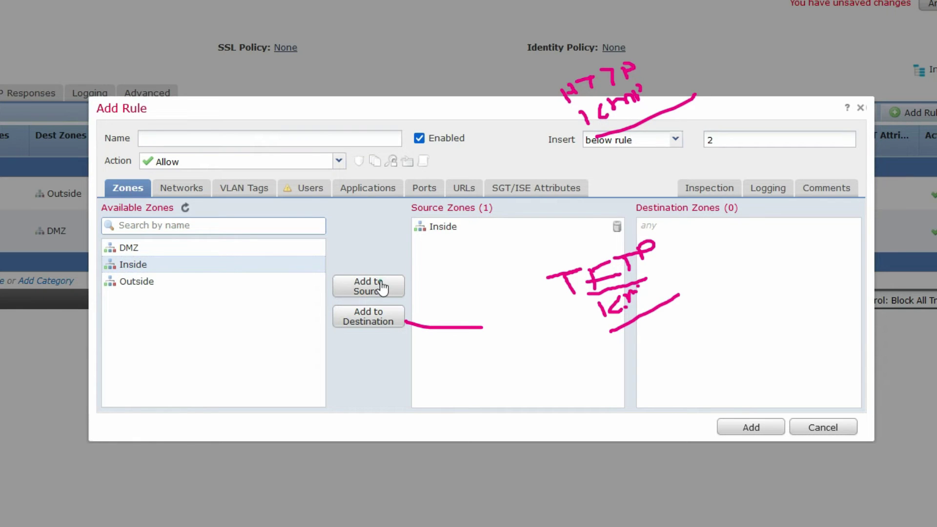
{"action": "left_click", "coordinate": [138, 248]}
{"action": "left_click", "coordinate": [382, 322]}
Step: Add IPv4-Private-10.0.0.0-8 as the new rule's source network
{"action": "left_click", "coordinate": [186, 190]}
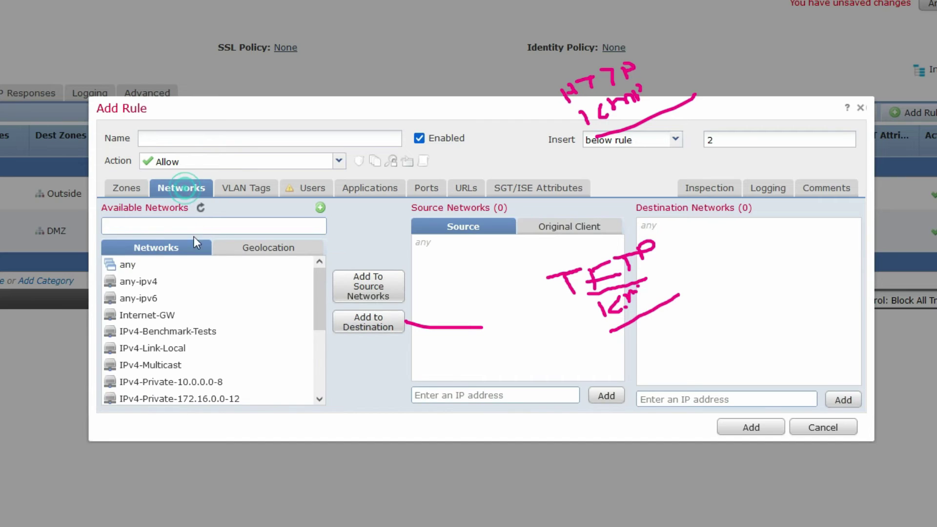
{"action": "scroll", "coordinate": [247, 370], "scroll_direction": "down", "scroll_amount": 3}
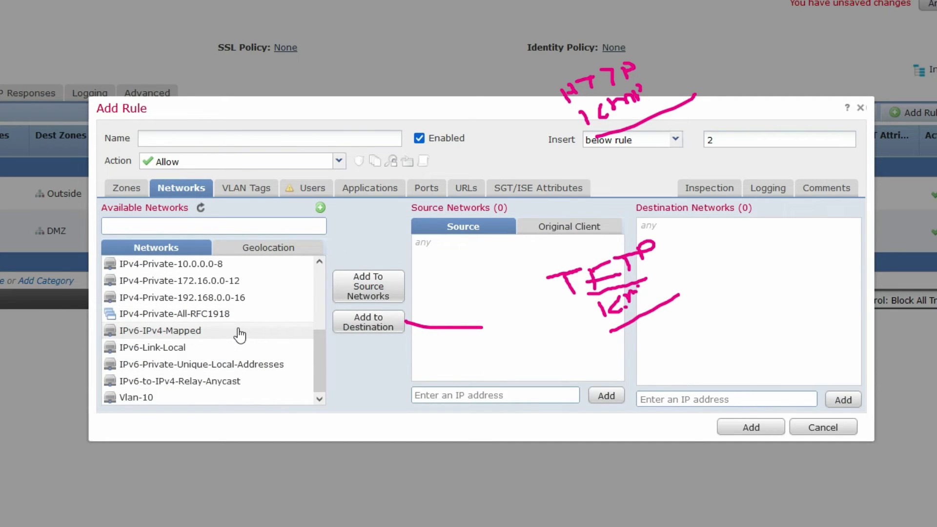
{"action": "left_click", "coordinate": [217, 264]}
{"action": "left_click", "coordinate": [373, 287]}
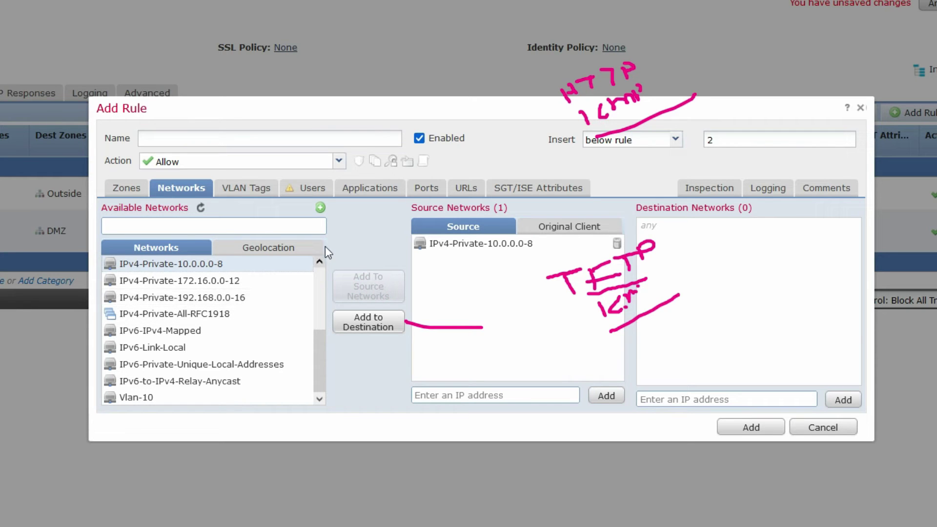
Step: Create and save a network object of type Network named Vlan-20 with the address 172.16.20.0/24
{"action": "left_click", "coordinate": [321, 209]}
{"action": "left_click", "coordinate": [340, 223]}
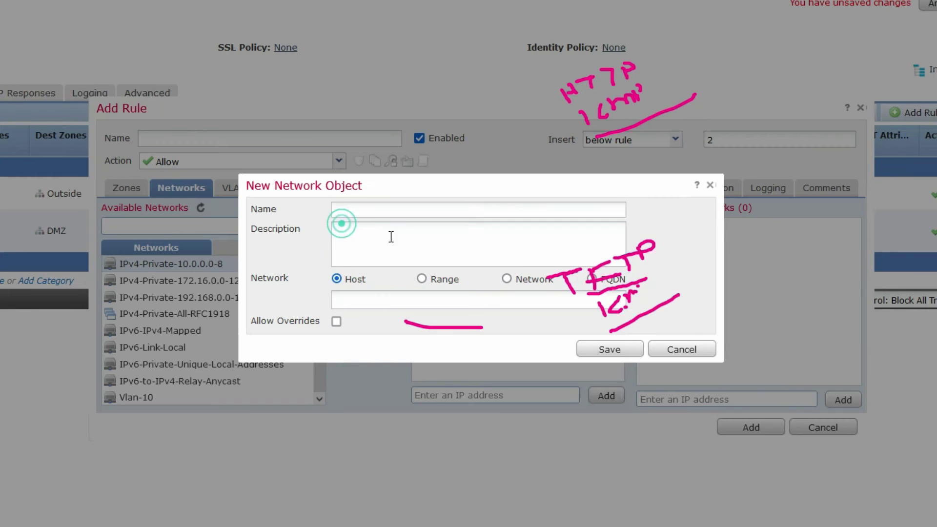
{"action": "left_click", "coordinate": [441, 213]}
{"action": "type", "text": "Vlan"}
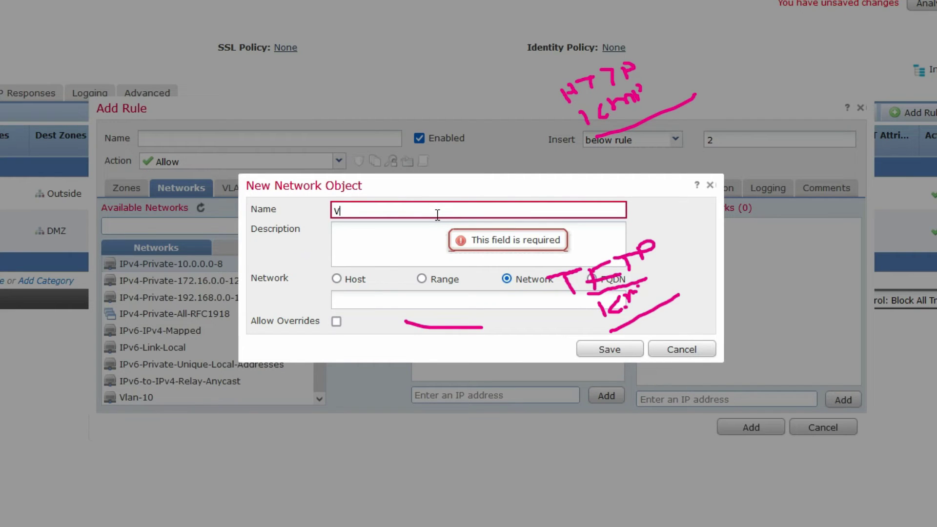
{"action": "key", "text": "BackSpace"}
{"action": "type", "text": "n-20"}
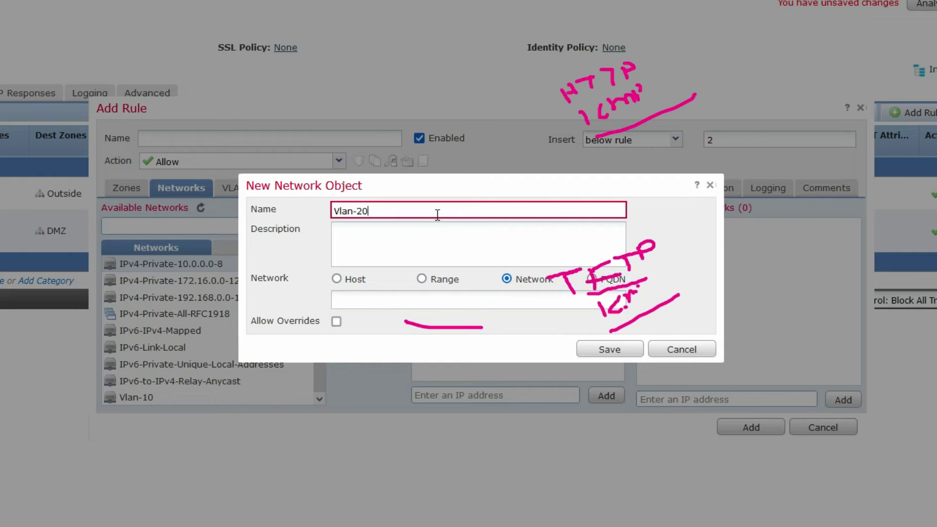
{"action": "left_click", "coordinate": [429, 303]}
{"action": "type", "text": "172.16.20.0/24"}
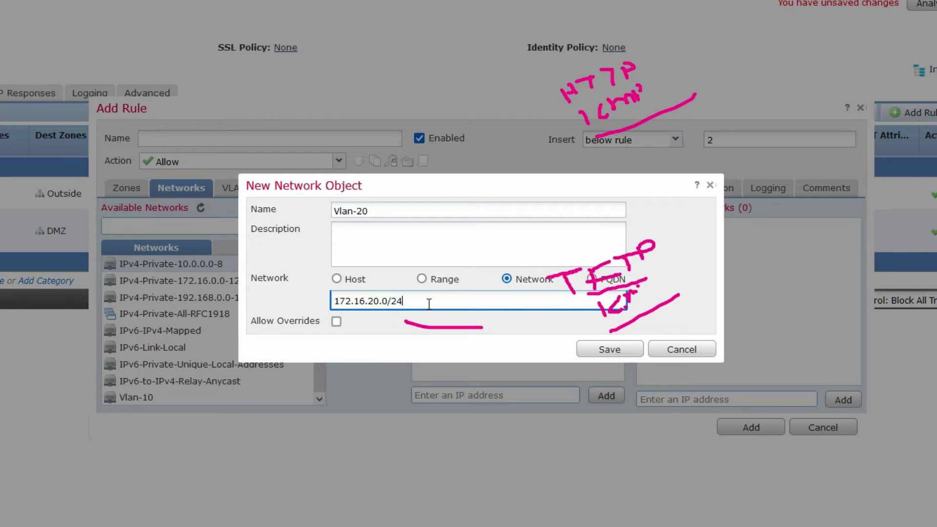
{"action": "left_click", "coordinate": [611, 349]}
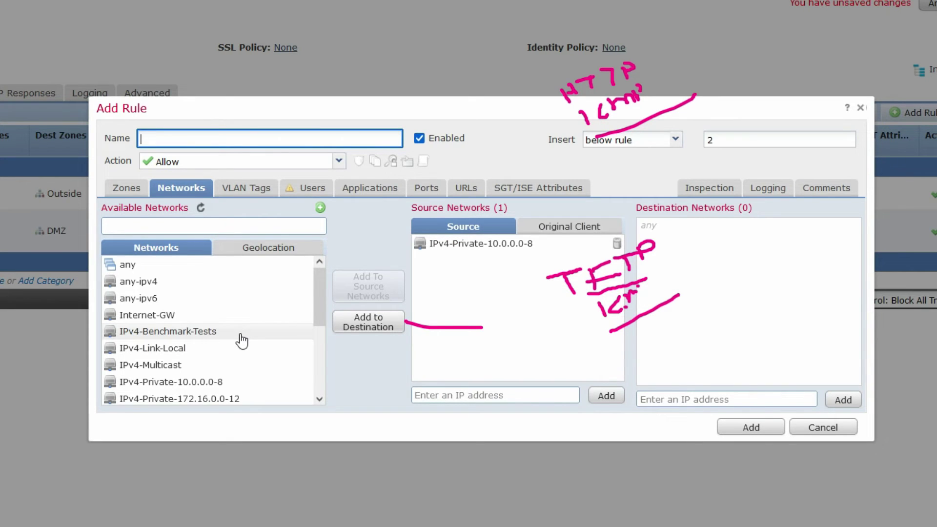
Step: Add the Vlan-20 object as the new rule's destination network
{"action": "scroll", "coordinate": [242, 340], "scroll_direction": "down", "scroll_amount": 5}
{"action": "scroll", "coordinate": [222, 332], "scroll_direction": "down", "scroll_amount": 1}
{"action": "left_click", "coordinate": [137, 397]}
{"action": "left_click", "coordinate": [374, 321]}
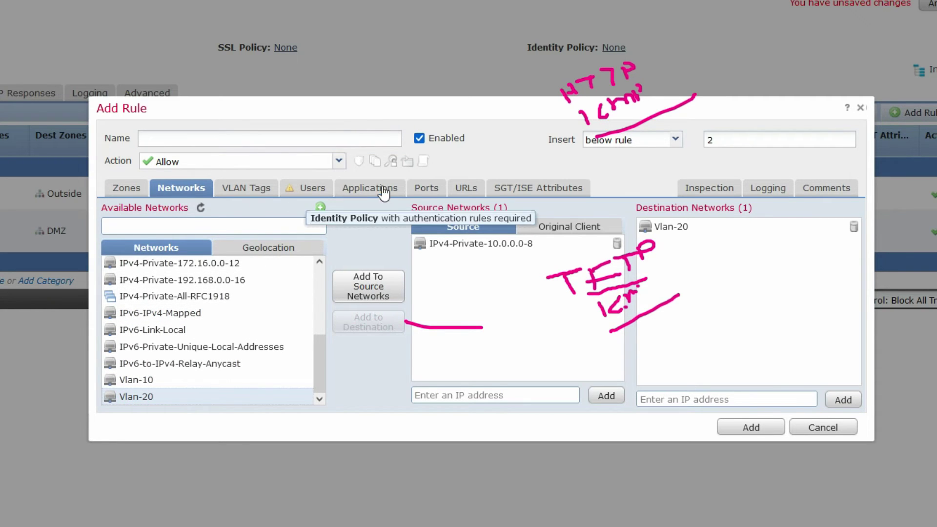
Step: Open the new rule's port conditions and check the VLAN 20 file server's required services in the topology diagram
{"action": "left_click", "coordinate": [425, 190]}
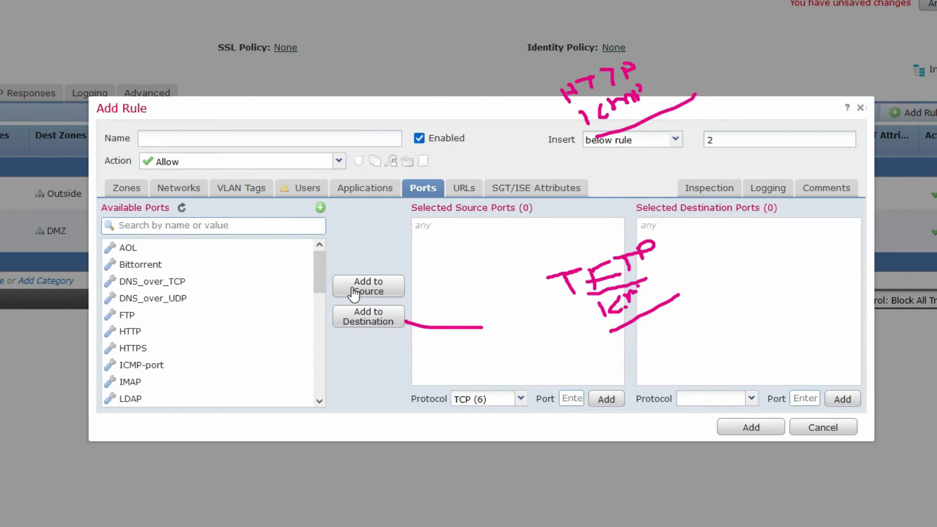
{"action": "key", "text": "alt+Tab"}
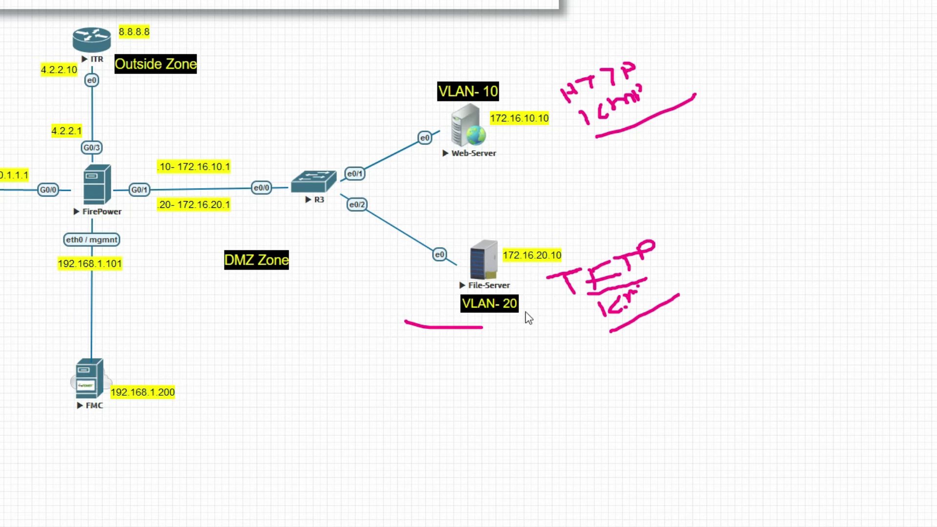
{"action": "left_click", "coordinate": [515, 288]}
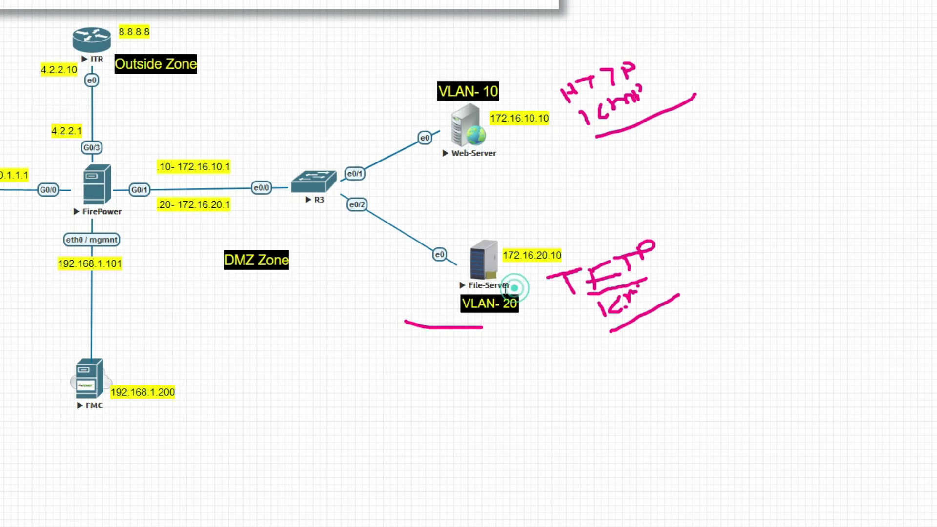
{"action": "key", "text": "alt+Tab"}
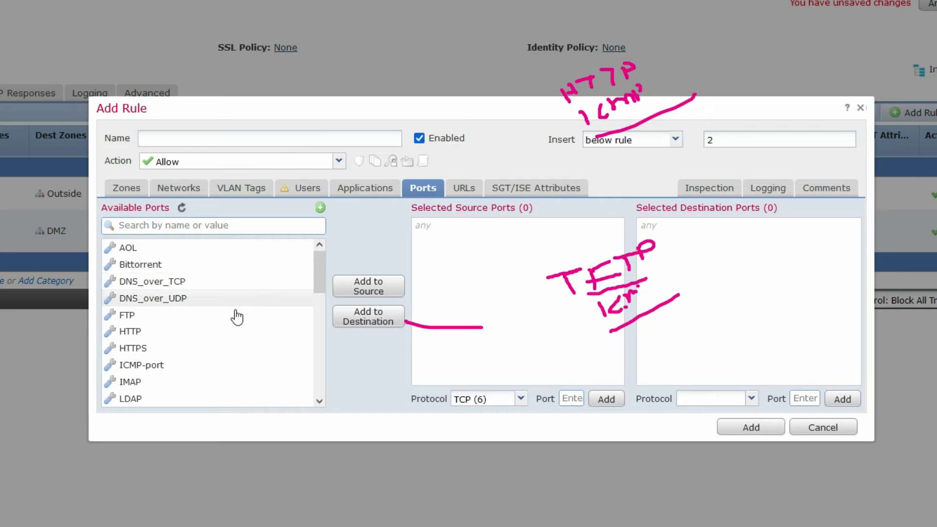
Step: Add ICMP-port and TFTP as the new rule's destination ports
{"action": "left_click", "coordinate": [155, 363]}
{"action": "left_click", "coordinate": [355, 325]}
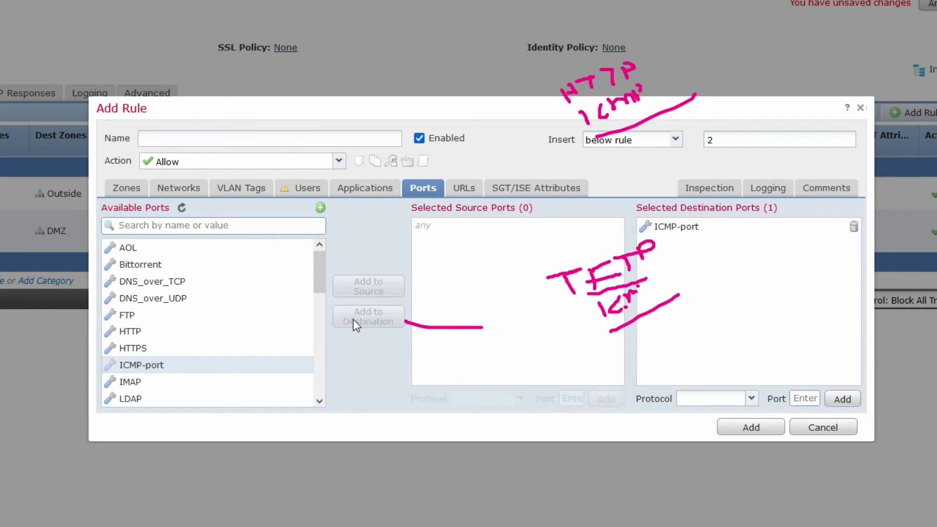
{"action": "scroll", "coordinate": [195, 326], "scroll_direction": "down", "scroll_amount": 5}
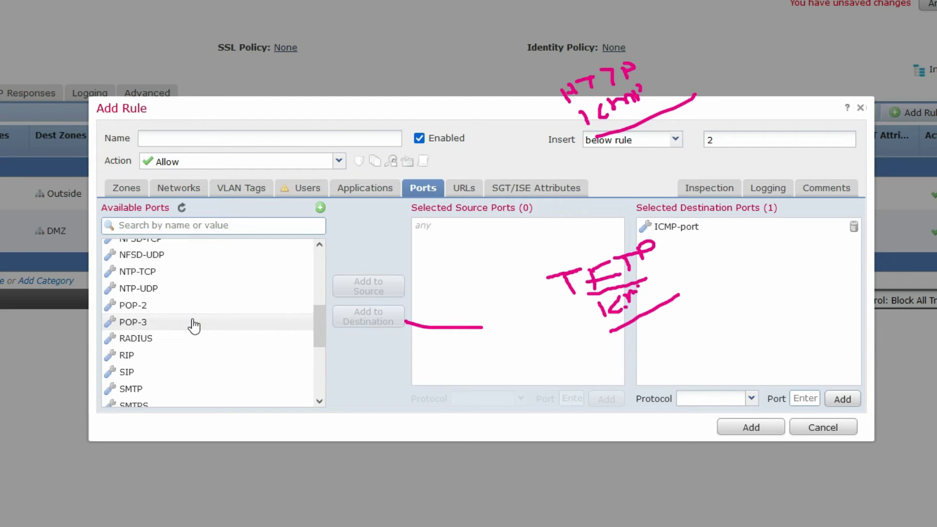
{"action": "scroll", "coordinate": [194, 326], "scroll_direction": "down", "scroll_amount": 3}
{"action": "scroll", "coordinate": [194, 326], "scroll_direction": "down", "scroll_amount": 2}
{"action": "left_click", "coordinate": [197, 349]}
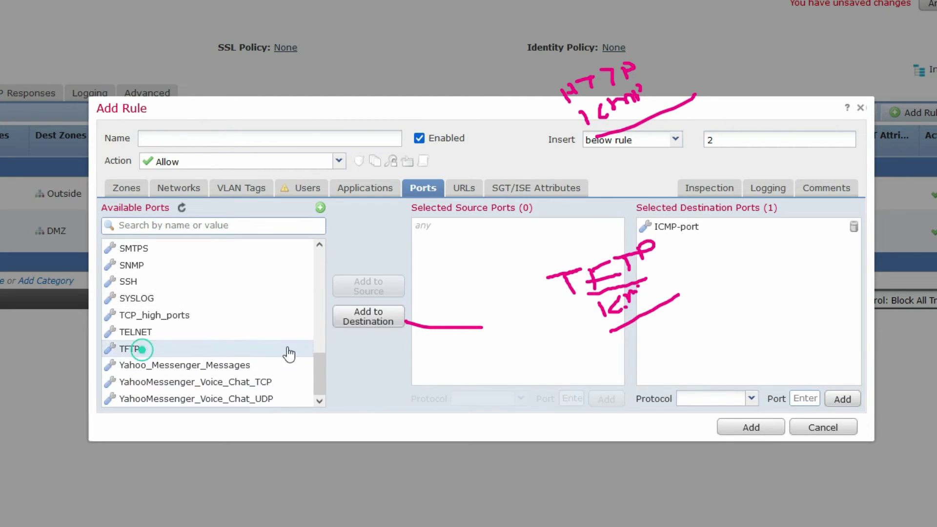
{"action": "left_click", "coordinate": [355, 325]}
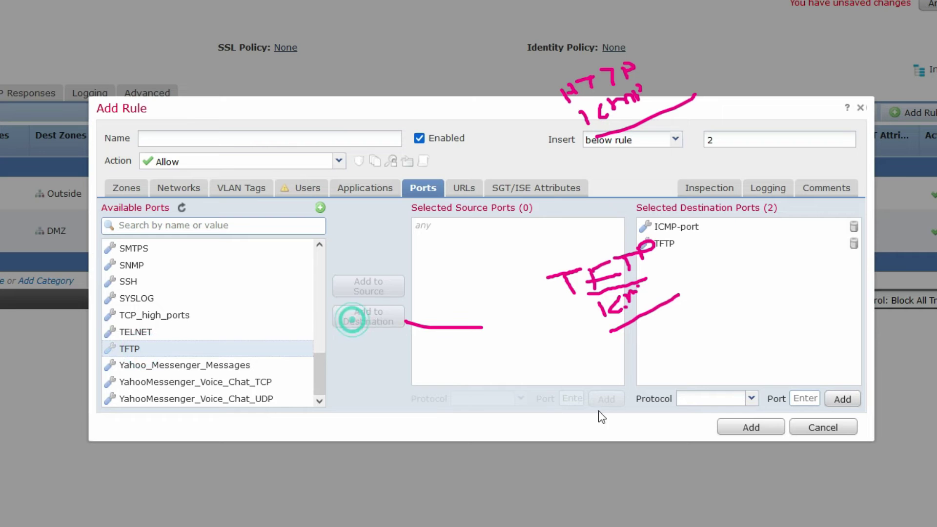
Step: Name the new access rule Inside-DMZ-File-Server
{"action": "left_click", "coordinate": [749, 428]}
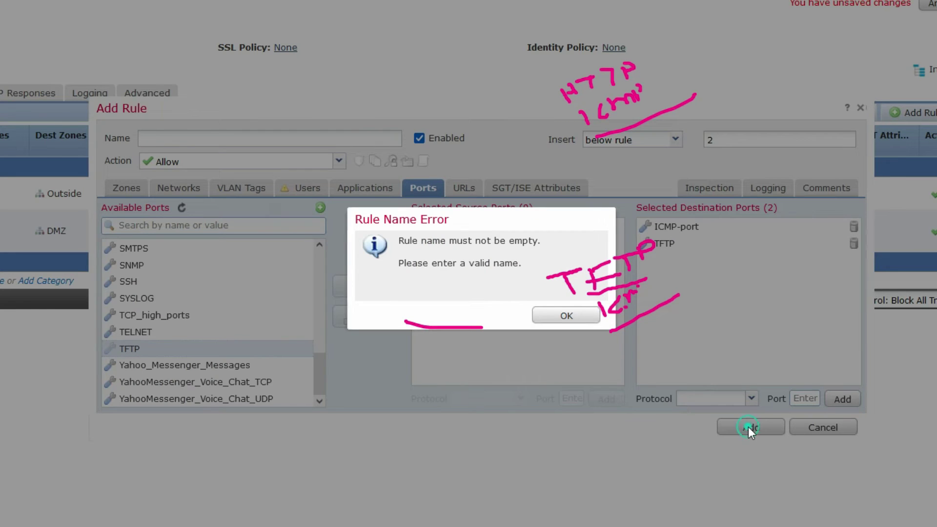
{"action": "left_click", "coordinate": [551, 321]}
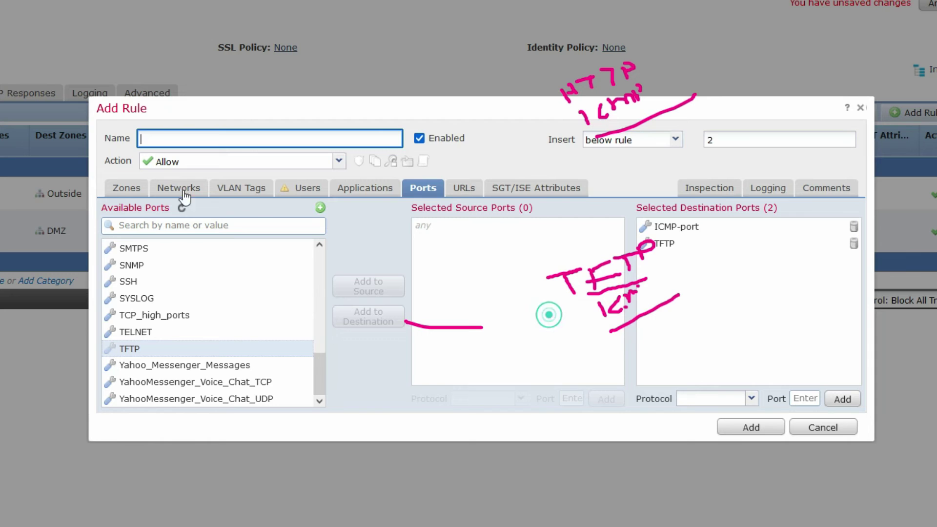
{"action": "left_click", "coordinate": [166, 136]}
{"action": "type", "text": "Ins"}
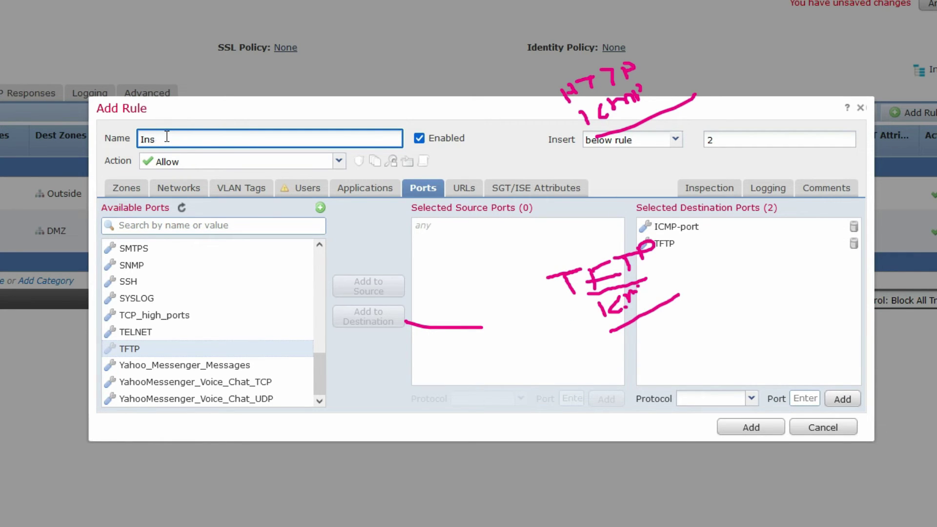
{"action": "type", "text": "ide-DMZ-File-Server"}
Step: Enable logging at the end of connection for the Inside-DMZ-File-Server rule and add the rule to the policy
{"action": "left_click", "coordinate": [773, 195]}
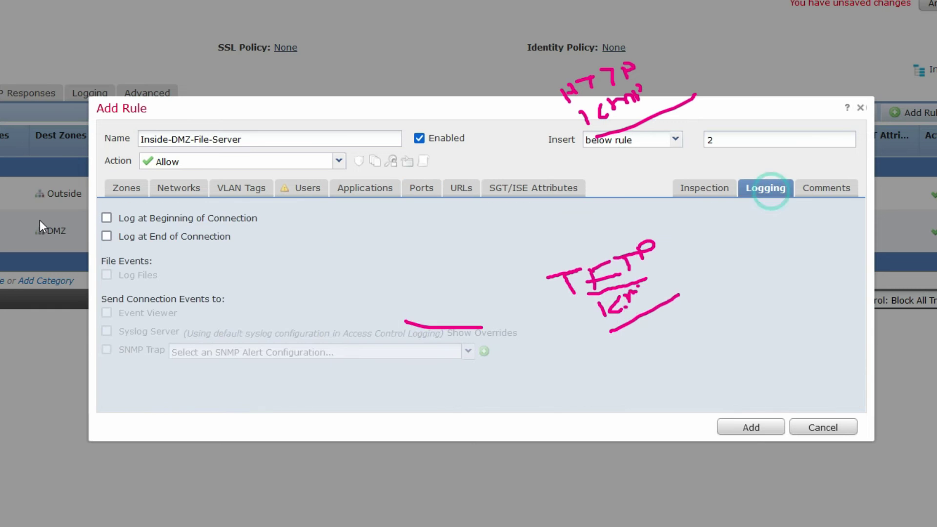
{"action": "left_click", "coordinate": [106, 237]}
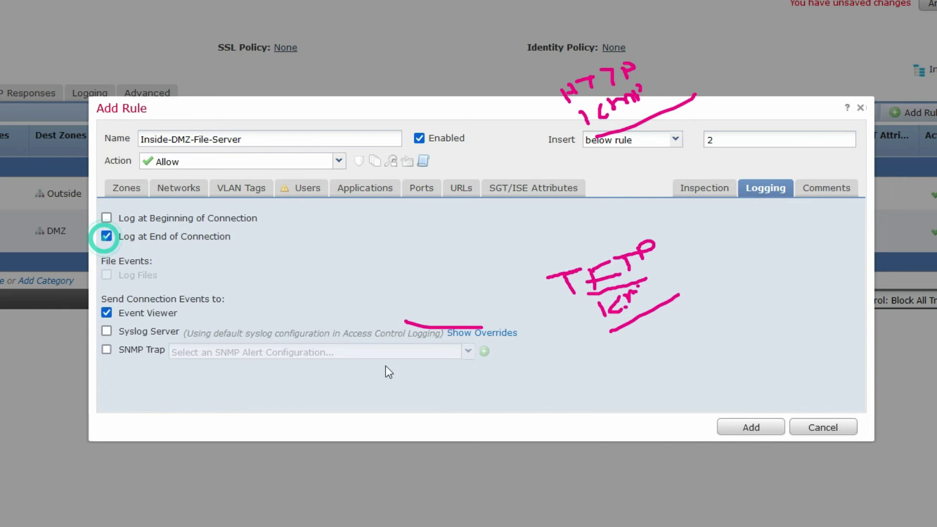
{"action": "left_click", "coordinate": [751, 427]}
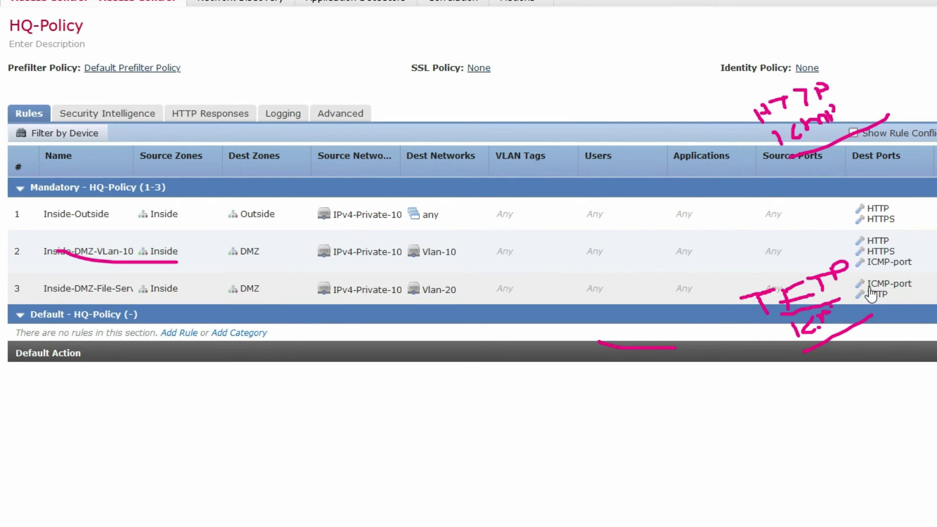
Step: Save HQ-Policy and deploy it to FTD-01, following the deployment until it finishes
{"action": "mouse_move", "coordinate": [879, 303]}
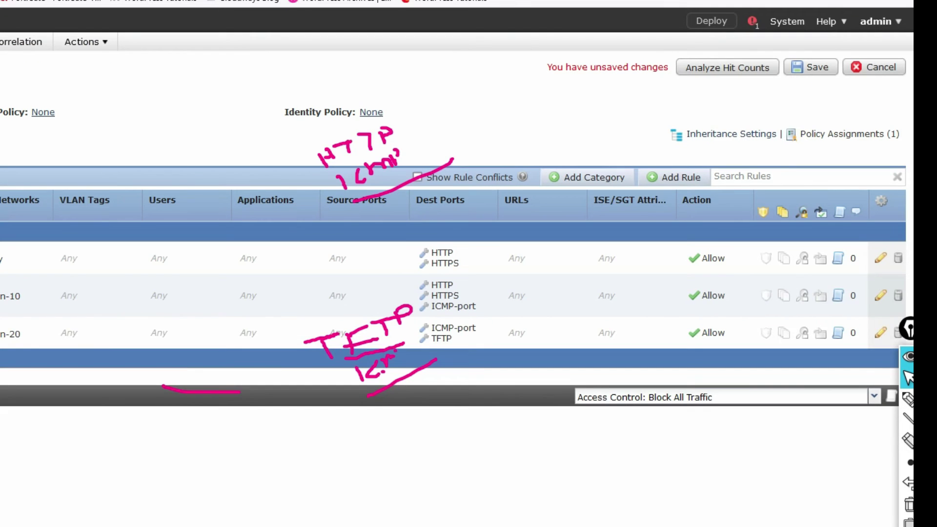
{"action": "left_click", "coordinate": [810, 67]}
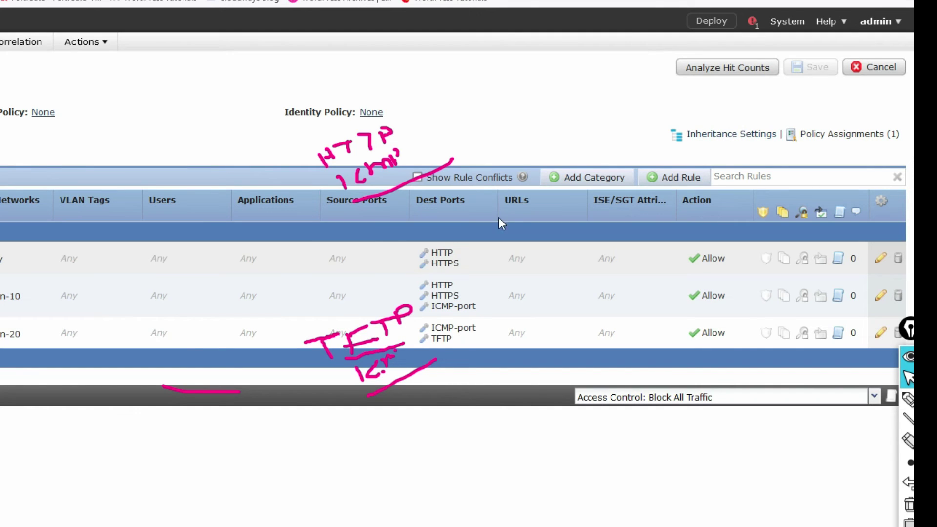
{"action": "left_click", "coordinate": [700, 25]}
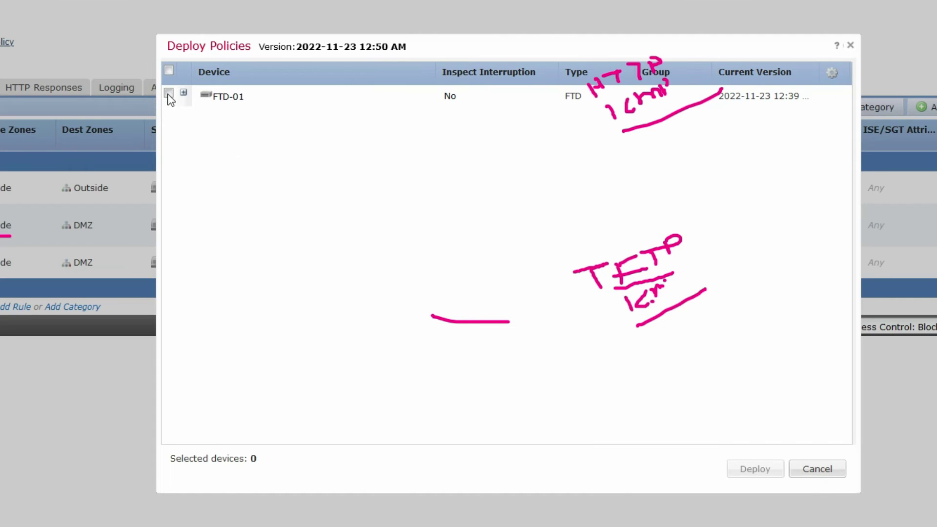
{"action": "left_click", "coordinate": [168, 94]}
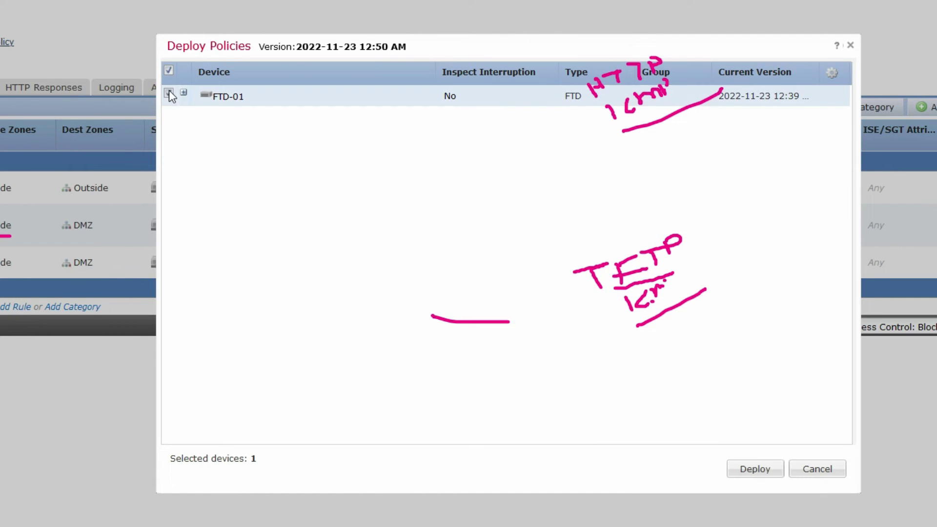
{"action": "left_click", "coordinate": [750, 470]}
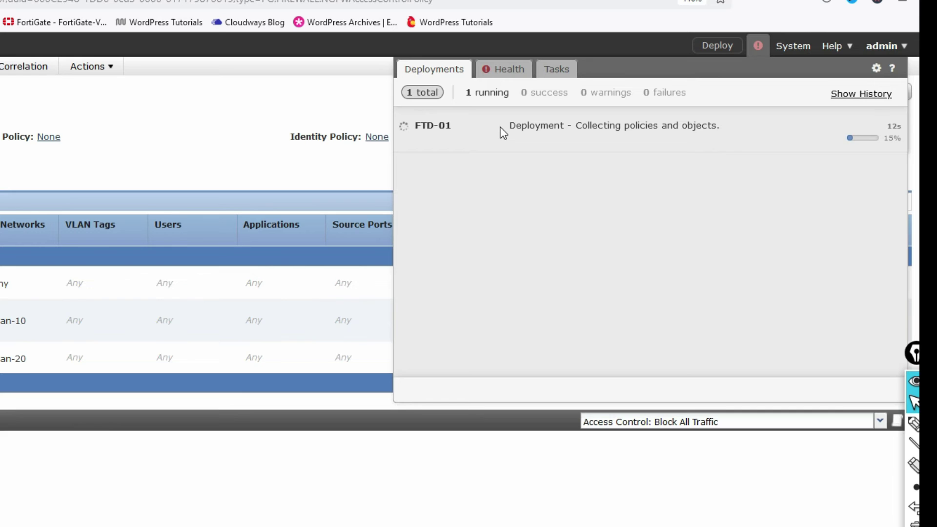
{"action": "left_click", "coordinate": [557, 73]}
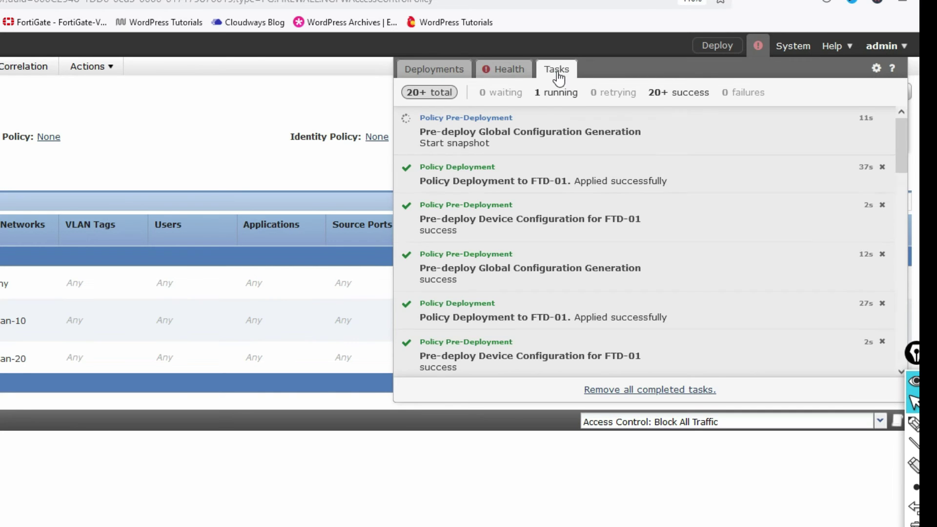
{"action": "left_click", "coordinate": [434, 69]}
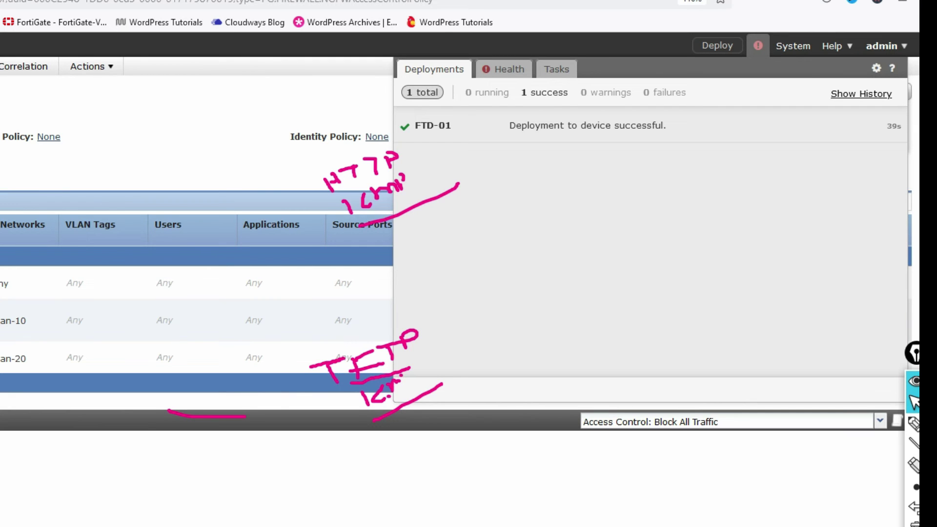
Step: Switch to the PC's console and ping the web server at 172.16.10.10, first by default and again with repeat 100
{"action": "key", "text": "ctrl+Tab"}
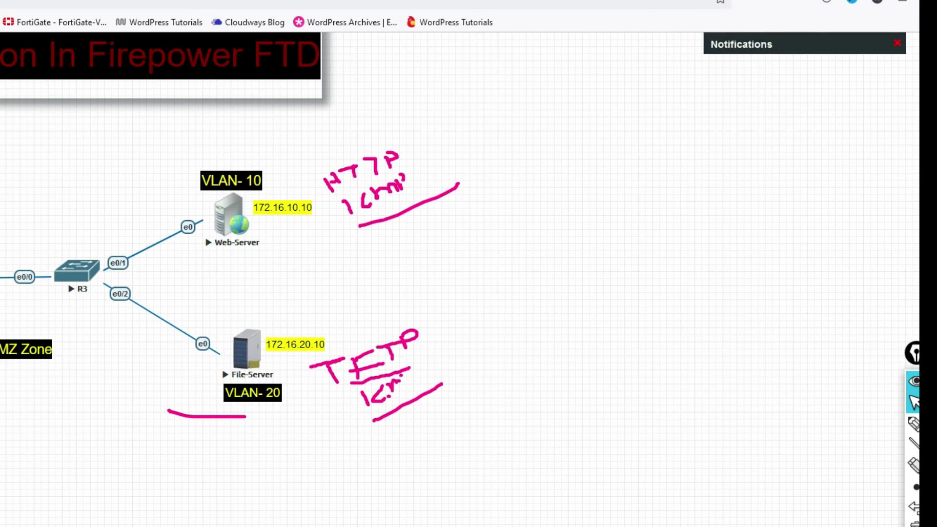
{"action": "left_click", "coordinate": [471, 512]}
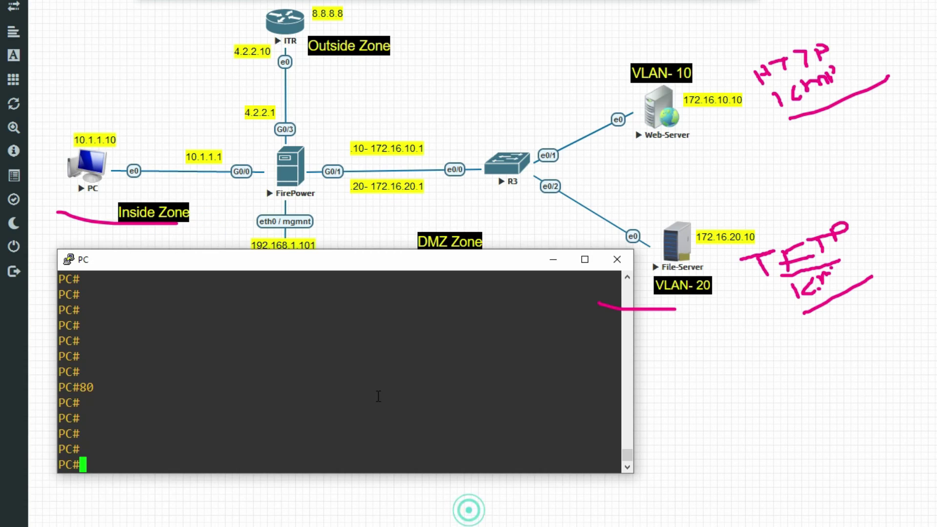
{"action": "left_click", "coordinate": [363, 351]}
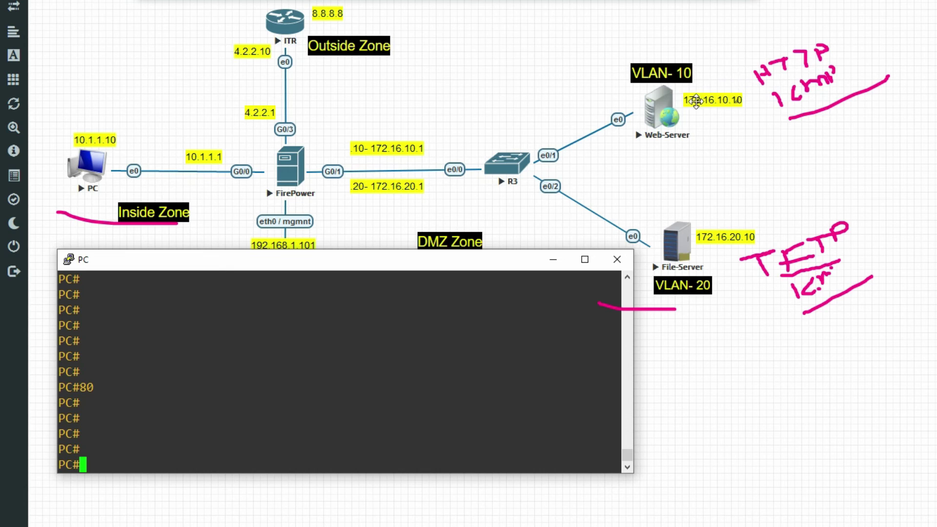
{"action": "left_click", "coordinate": [469, 362]}
{"action": "type", "text": "ping "}
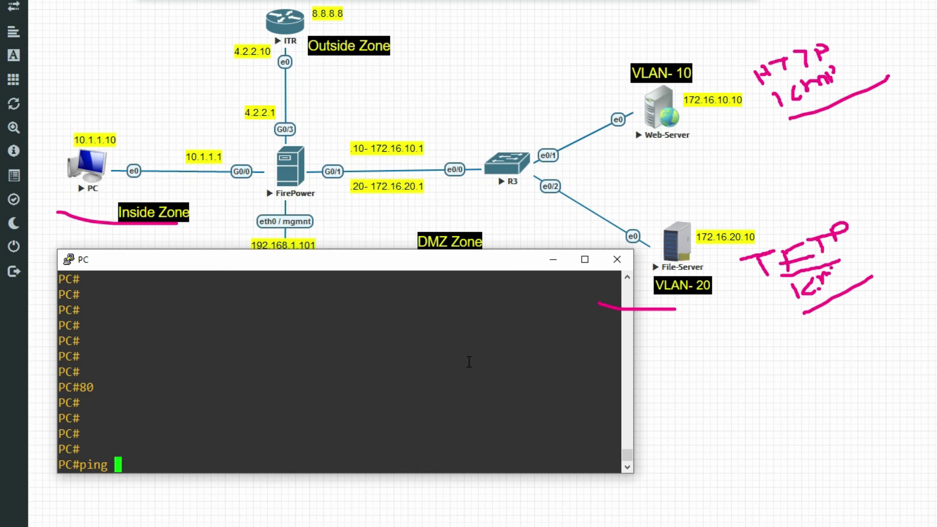
{"action": "type", "text": "172.16.10.10"}
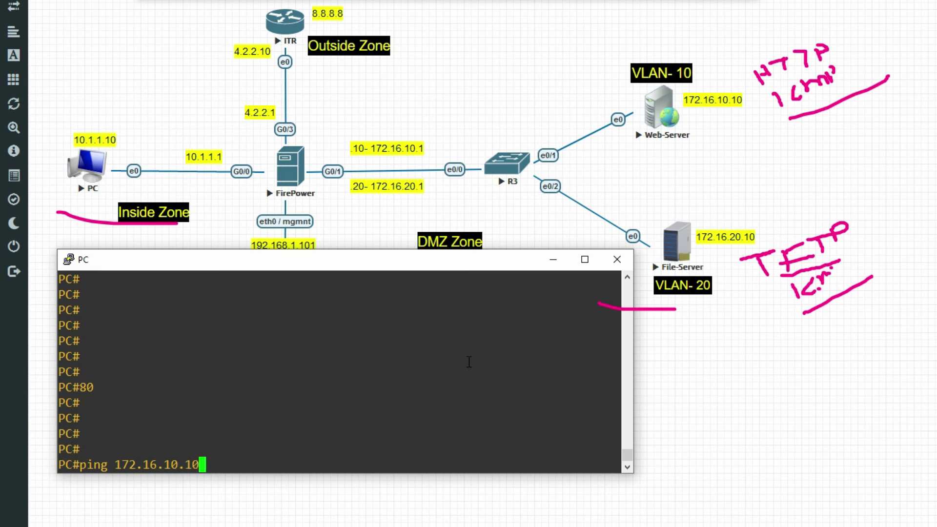
{"action": "key", "text": "Return"}
{"action": "key", "text": "Up"}
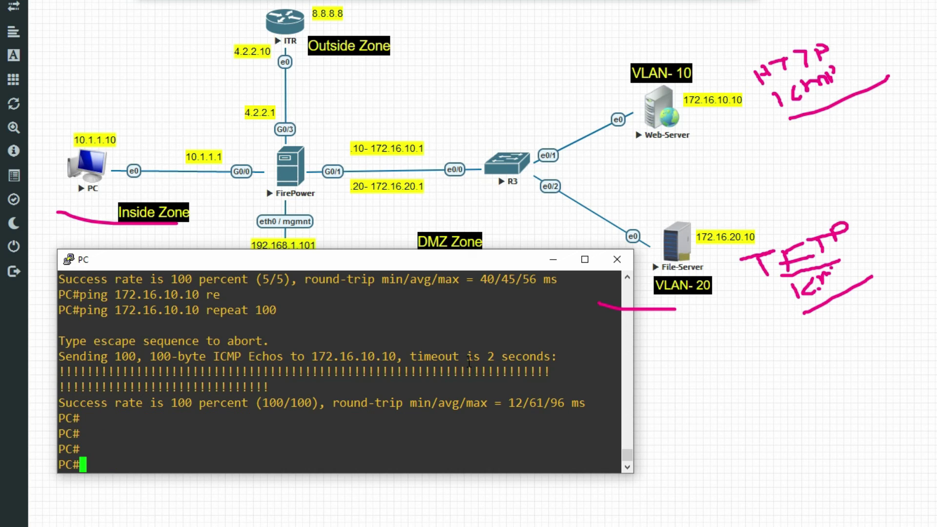
{"action": "key", "text": "Up"}
{"action": "key", "text": "Up"}
{"action": "key", "text": "Up"}
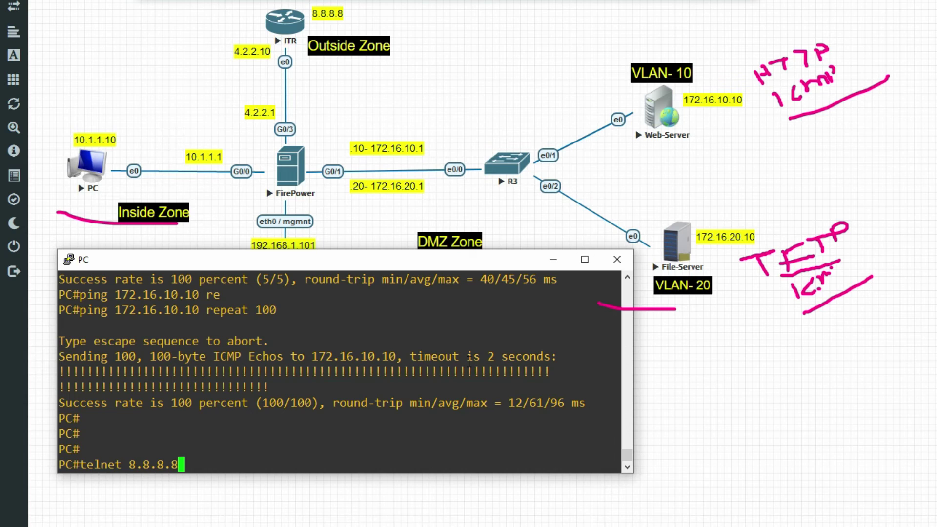
{"action": "key", "text": "BackSpace"}
{"action": "key", "text": "BackSpace"}
{"action": "key", "text": "BackSpace"}
{"action": "key", "text": "BackSpace"}
{"action": "key", "text": "BackSpace"}
{"action": "key", "text": "BackSpace"}
{"action": "key", "text": "BackSpace"}
{"action": "key", "text": "BackSpace"}
{"action": "key", "text": "BackSpace"}
{"action": "key", "text": "BackSpace"}
{"action": "key", "text": "BackSpace"}
{"action": "key", "text": "BackSpace"}
{"action": "key", "text": "BackSpace"}
{"action": "key", "text": "BackSpace"}
Step: Test HTTP access from the PC by running telnet 172.16.10.10 80, and end the session
{"action": "type", "text": "tel"}
{"action": "key", "text": "Tab"}
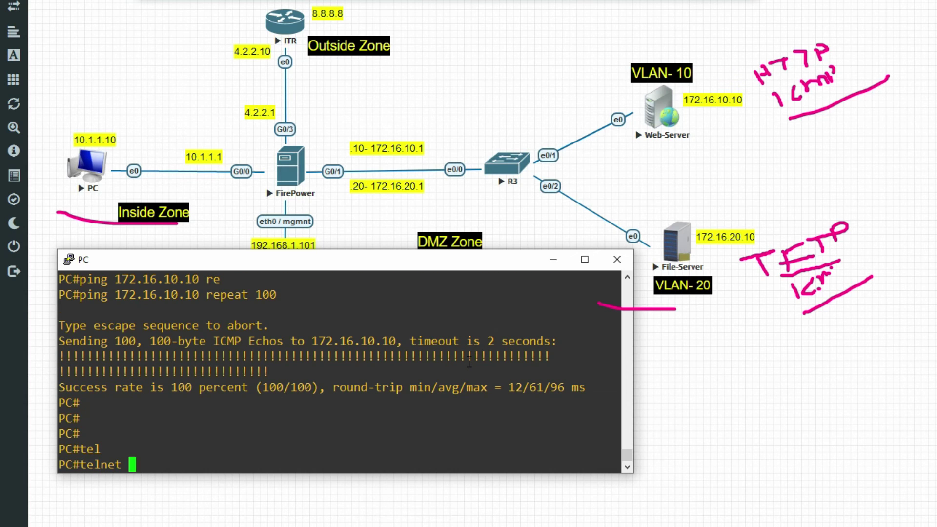
{"action": "type", "text": "172.16.10.10"}
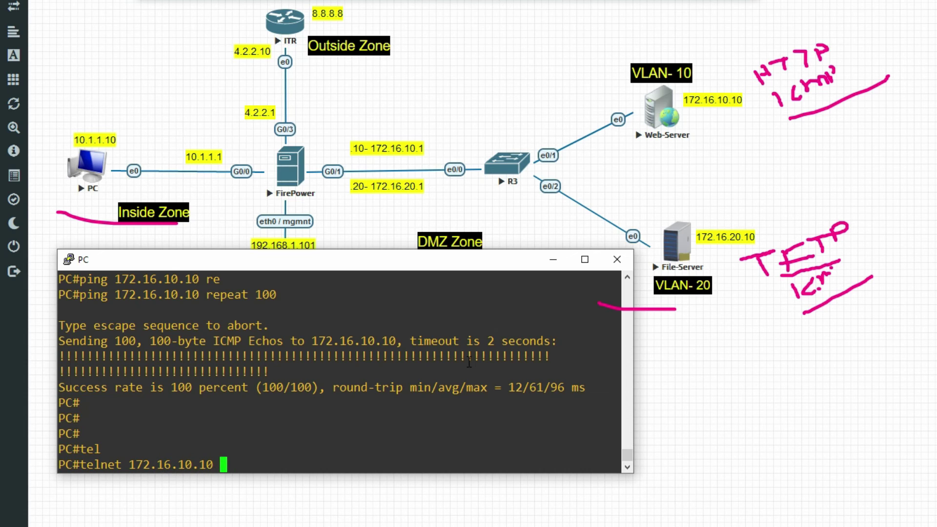
{"action": "type", "text": " 80"}
{"action": "key", "text": "Return"}
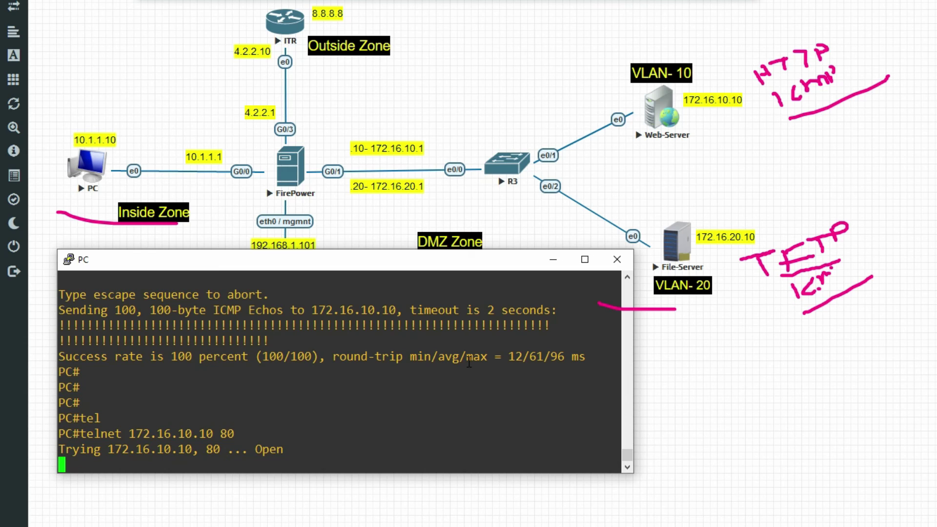
{"action": "key", "text": "ctrl+c"}
{"action": "key", "text": "Return"}
{"action": "key", "text": "Return"}
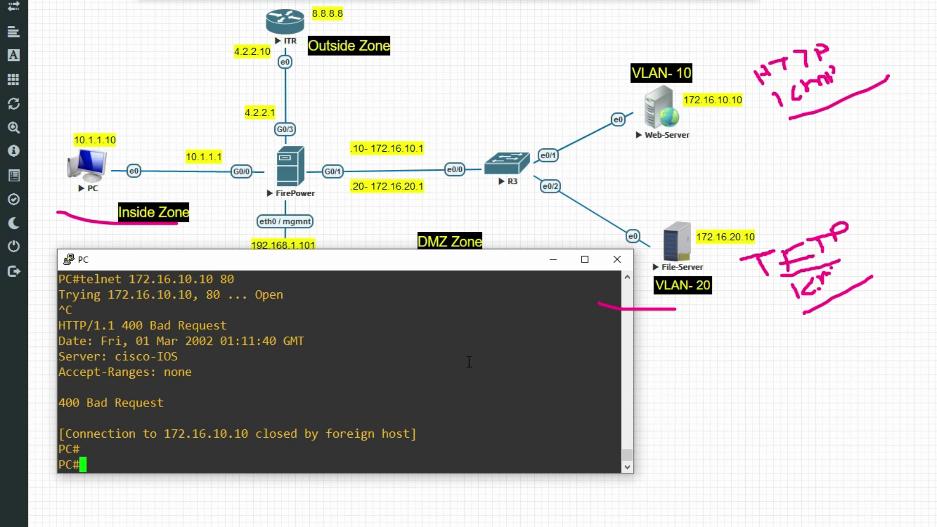
Step: Try a plain telnet connection from the PC to 172.16.10.10 without a port number
{"action": "key", "text": "Up"}
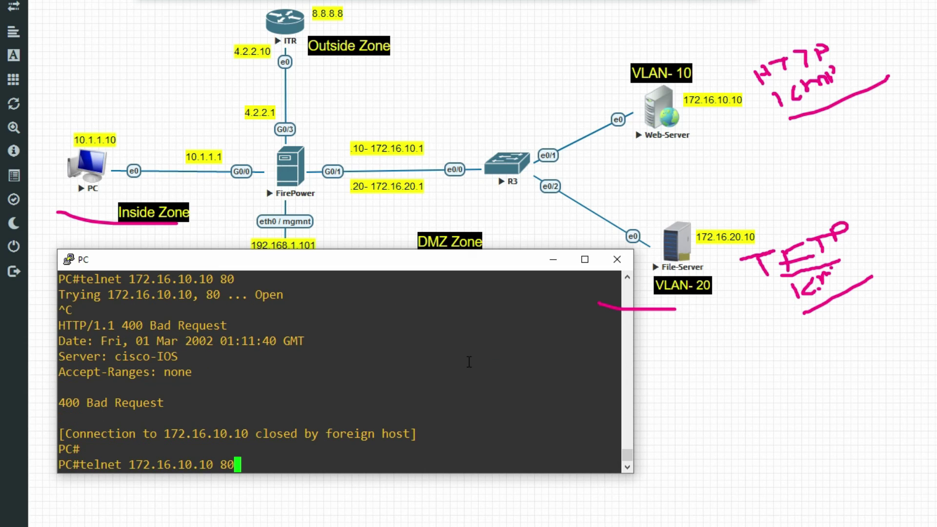
{"action": "key", "text": "BackSpace"}
{"action": "key", "text": "BackSpace"}
{"action": "key", "text": "Return"}
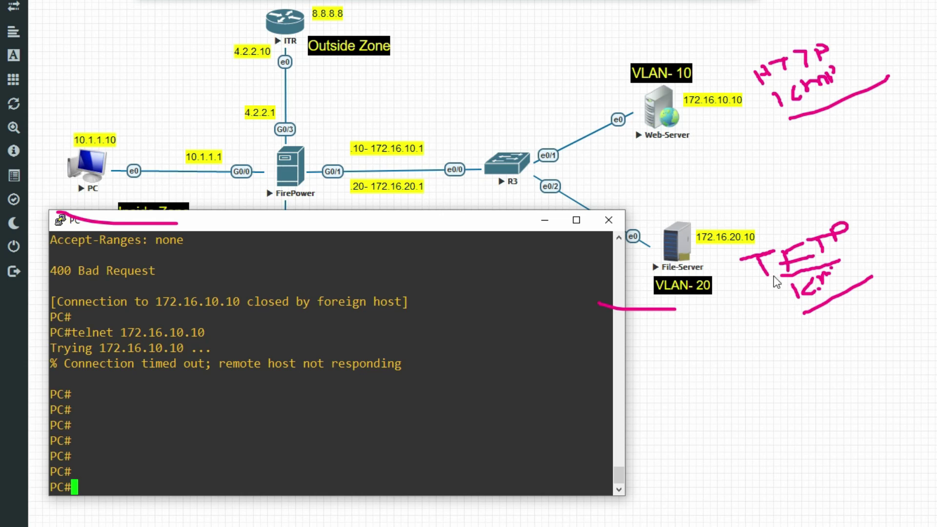
Step: Ping the file server at 172.16.20.10 from the PC, first by default and again with repeat 10
{"action": "left_click", "coordinate": [253, 415]}
{"action": "type", "text": "ping"}
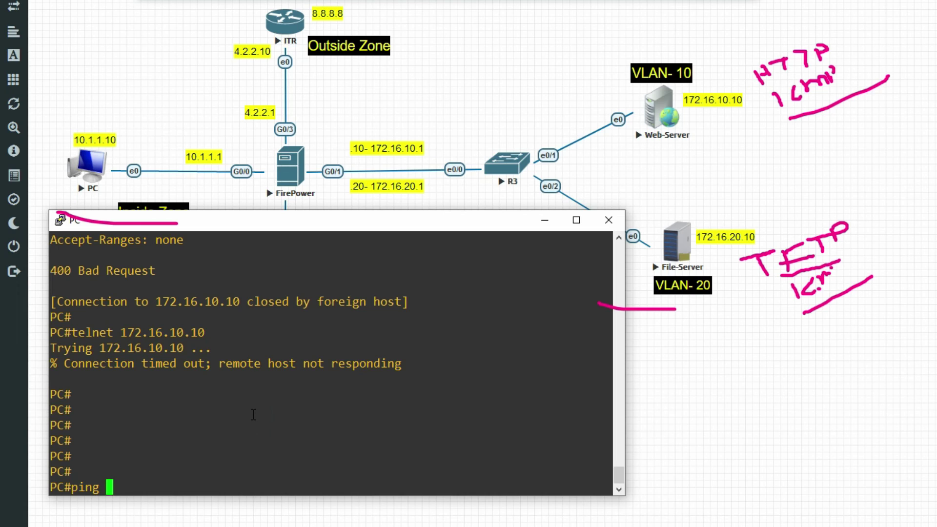
{"action": "type", "text": " 172.16.20.10"}
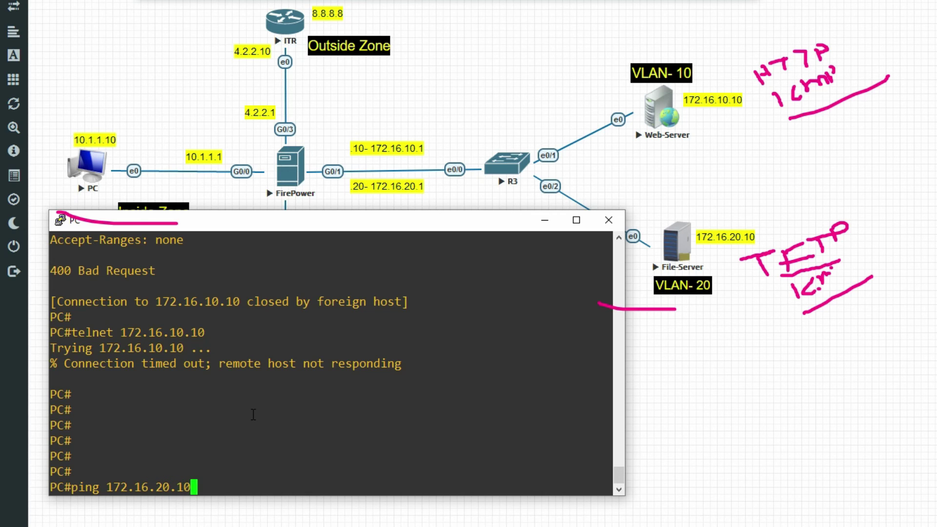
{"action": "key", "text": "Return"}
{"action": "key", "text": "Up"}
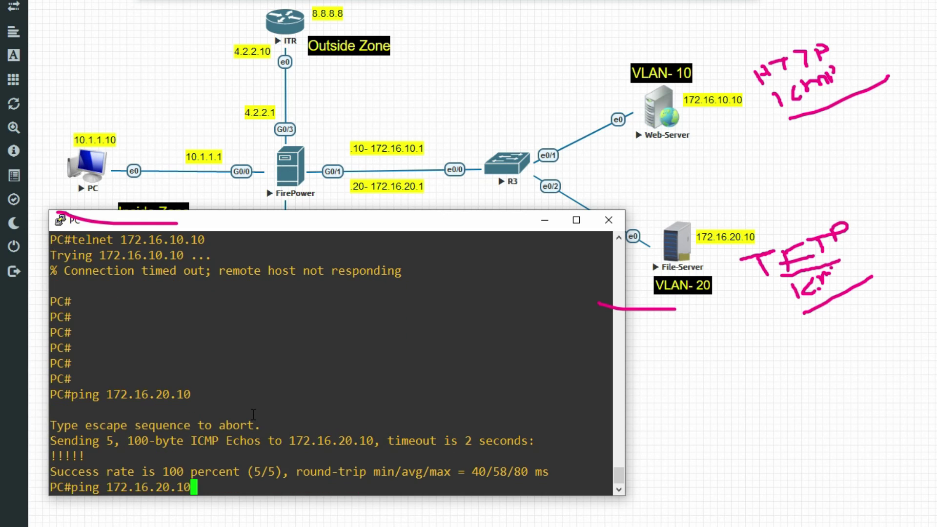
{"action": "type", "text": "re"}
{"action": "key", "text": "Tab"}
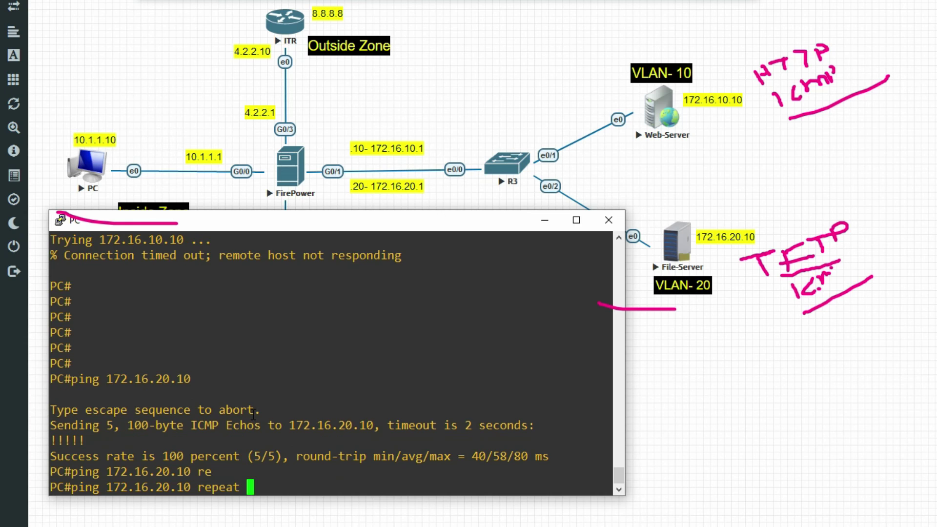
{"action": "type", "text": "10"}
{"action": "key", "text": "Return"}
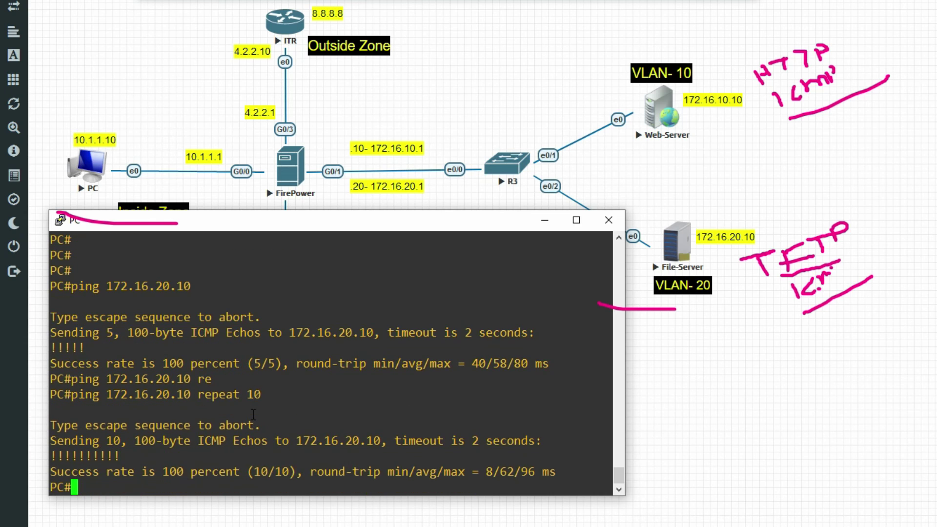
Step: Start a copy from TFTP to flash on the PC with the copy tftp: flash: command
{"action": "key", "text": "Return"}
{"action": "key", "text": "Return"}
{"action": "key", "text": "Return"}
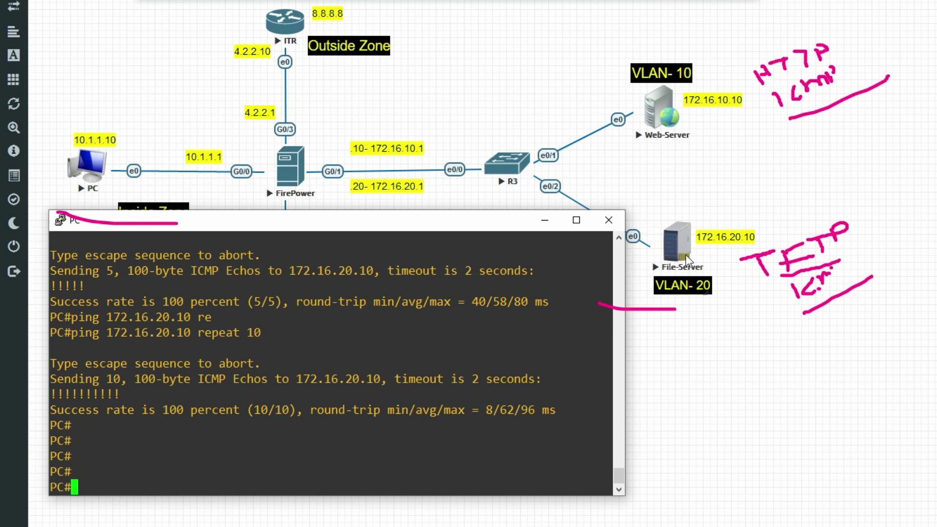
{"action": "left_click", "coordinate": [302, 464]}
{"action": "type", "text": "cop"}
{"action": "key", "text": "Tab"}
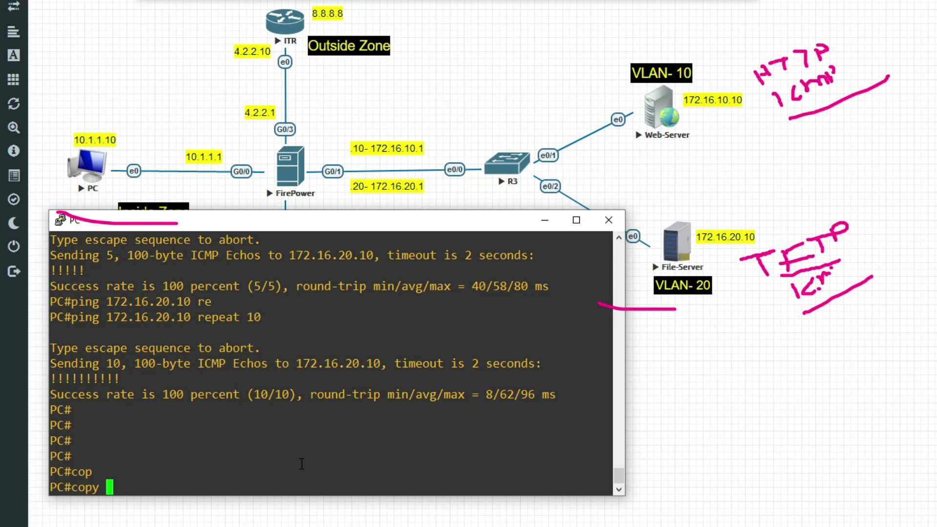
{"action": "type", "text": "tf"}
{"action": "key", "text": "Tab"}
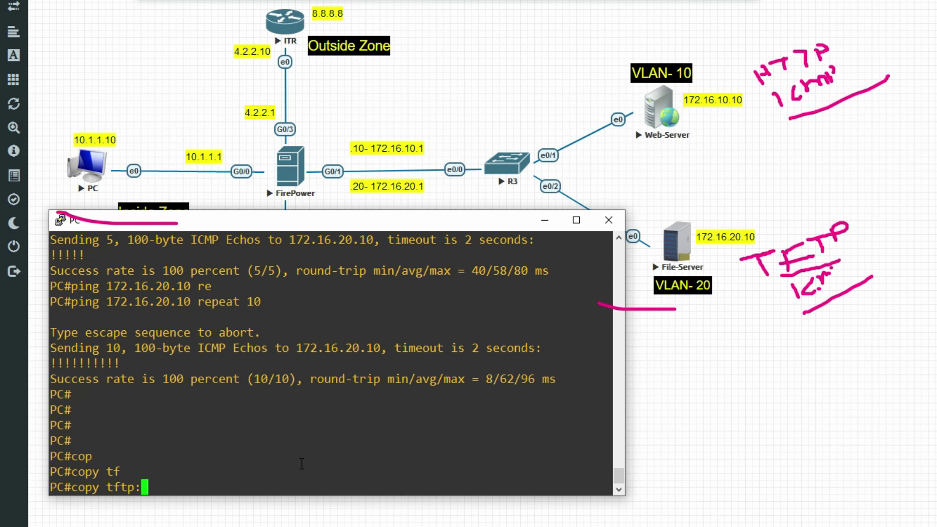
{"action": "type", "text": "f"}
{"action": "key", "text": "Tab"}
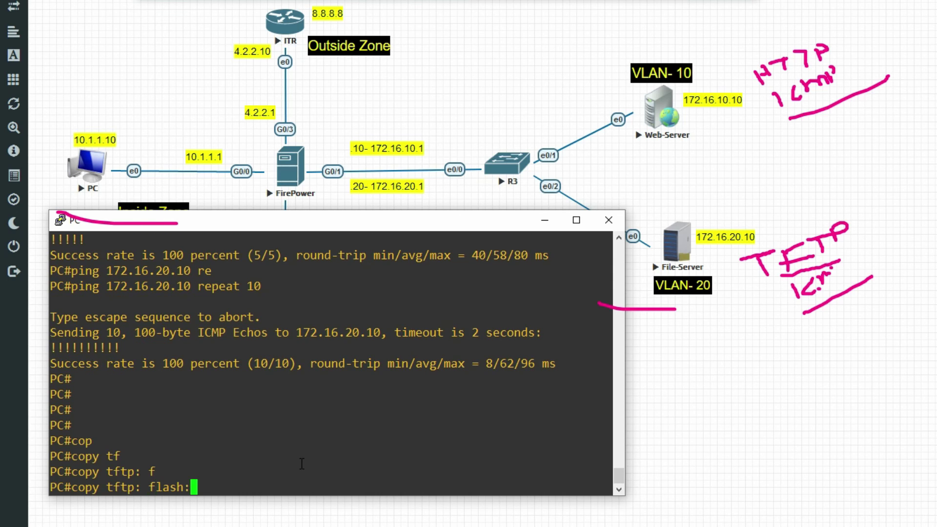
{"action": "key", "text": "Return"}
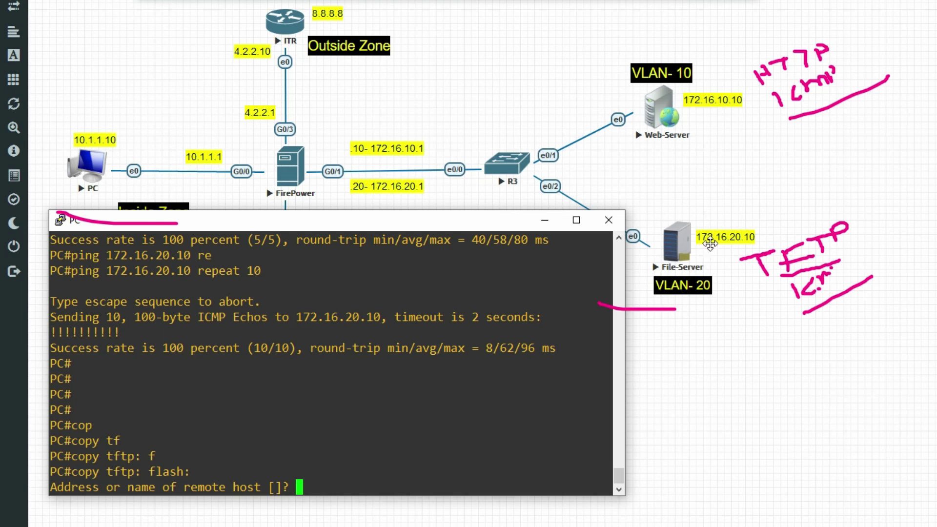
Step: Underline the file server's address in the topology and enter 172.16.20.10 as the remote host for the PC's copy
{"action": "left_click", "coordinate": [2, 315]}
{"action": "left_click_drag", "start_coordinate": [693, 247], "coordinate": [764, 249]}
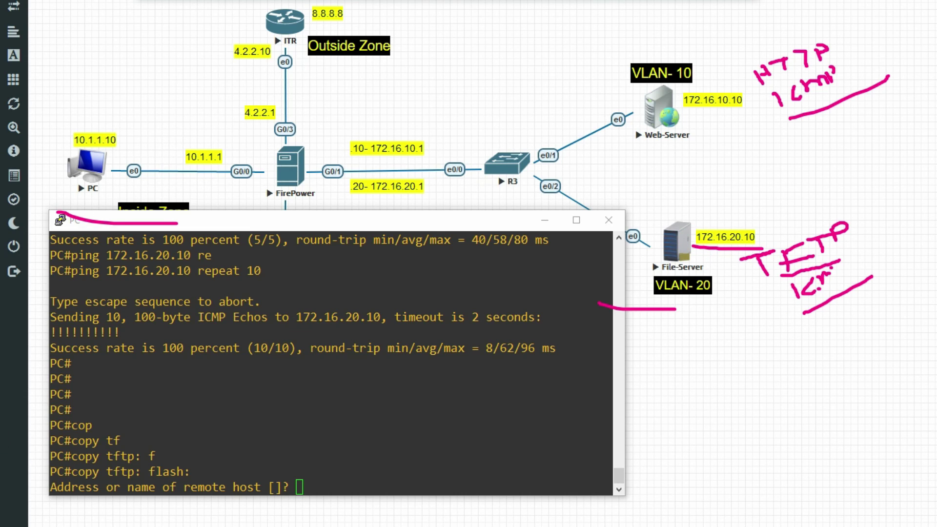
{"action": "left_click", "coordinate": [313, 466]}
{"action": "type", "text": "172."}
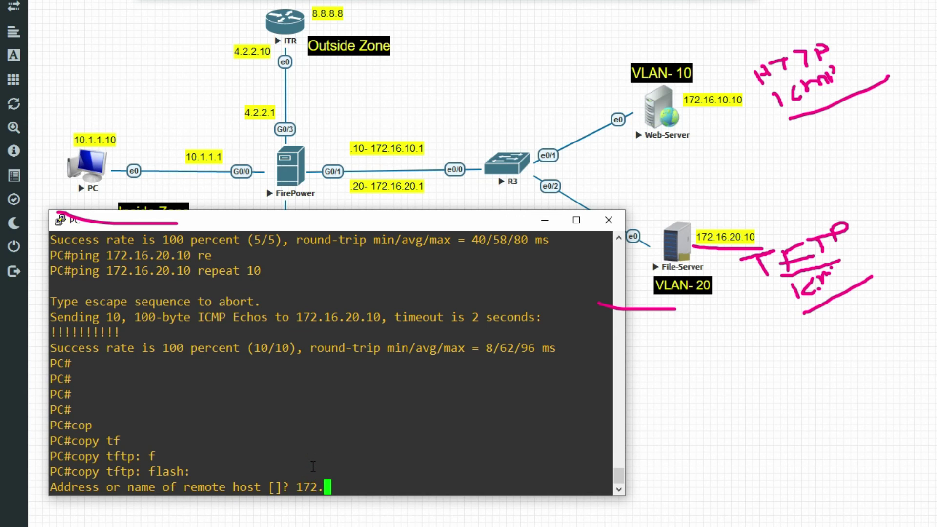
{"action": "type", "text": "16.20.10"}
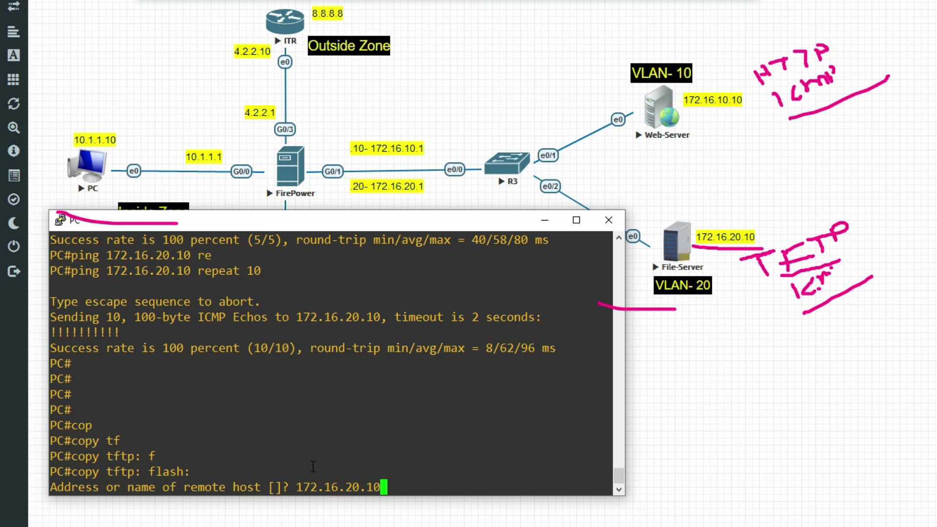
{"action": "key", "text": "Return"}
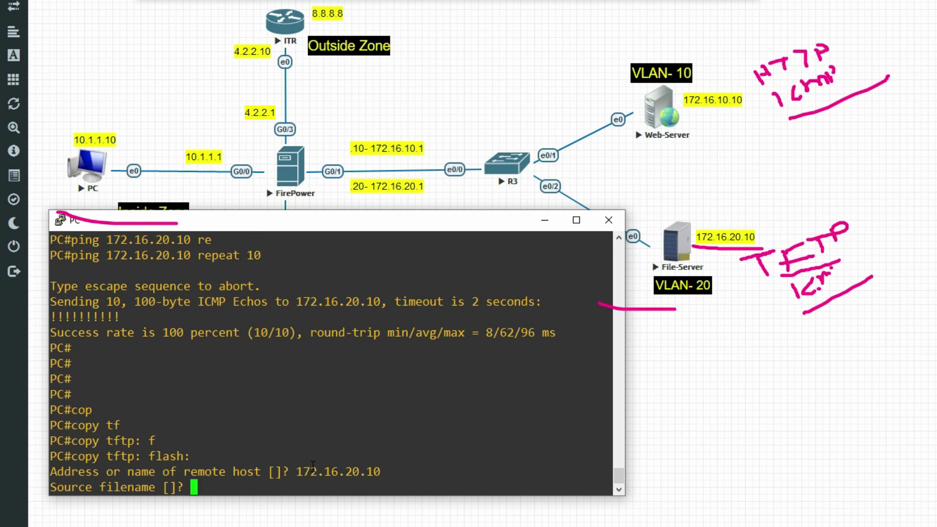
Step: Switch to the File-Server console and enter privileged mode with the enable password
{"action": "left_click", "coordinate": [293, 526]}
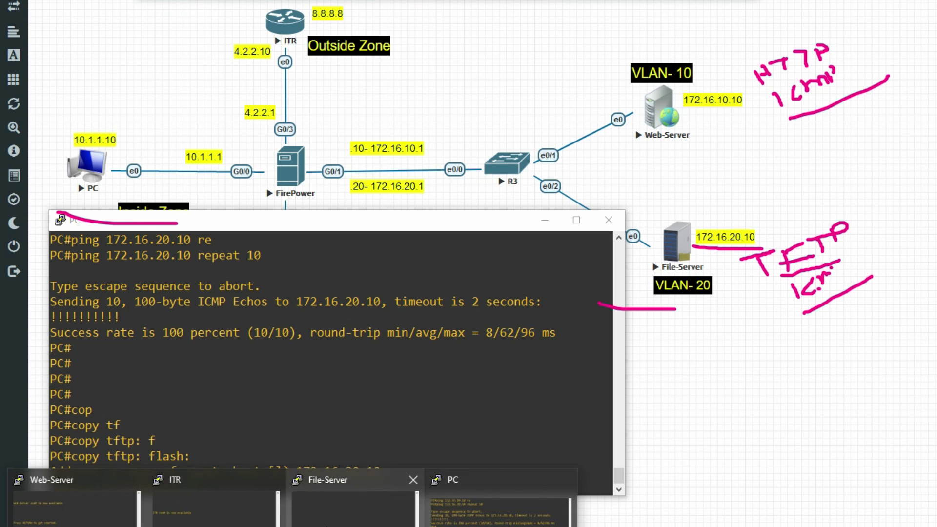
{"action": "left_click", "coordinate": [341, 507]}
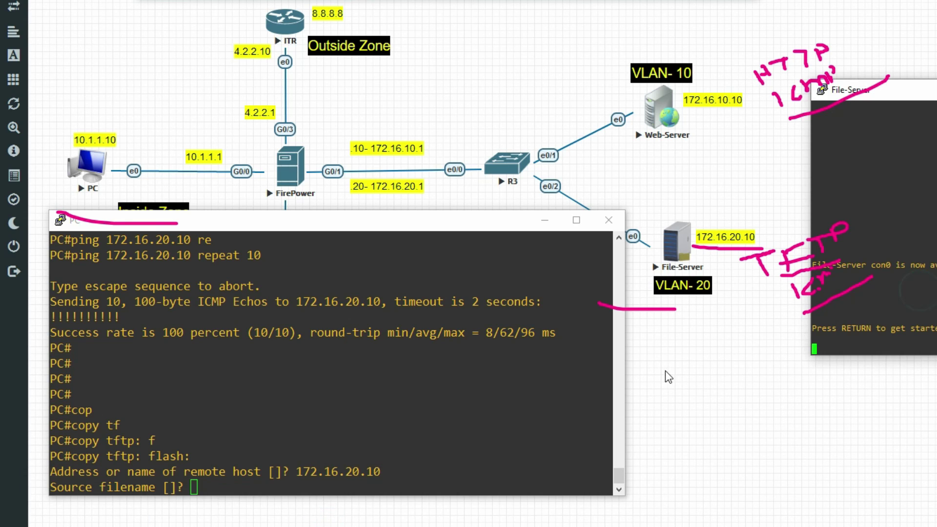
{"action": "key", "text": "Return"}
{"action": "key", "text": "Return"}
{"action": "key", "text": "Return"}
{"action": "key", "text": "Return"}
{"action": "type", "text": "en"}
{"action": "key", "text": "Return"}
{"action": "key", "text": "Return"}
{"action": "key", "text": "Return"}
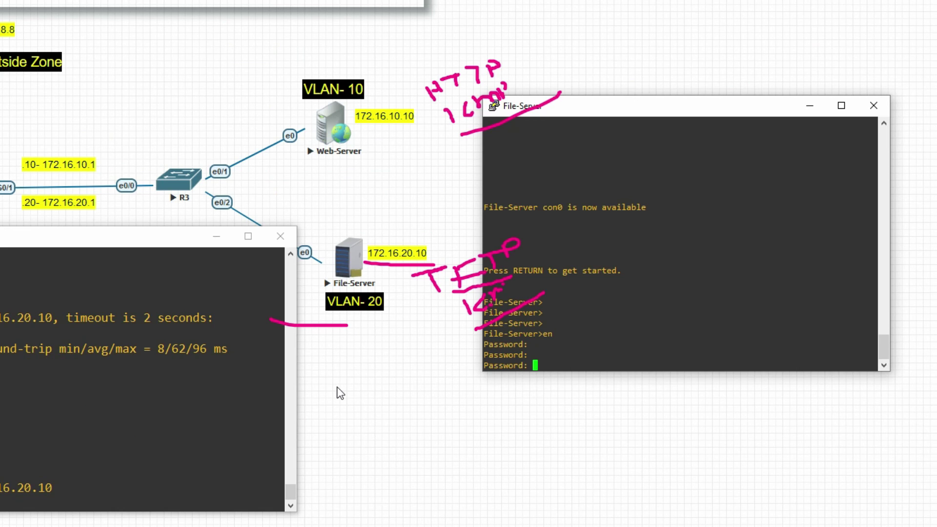
{"action": "key", "text": "Return"}
{"action": "key", "text": "Return"}
{"action": "key", "text": "Return"}
{"action": "key", "text": "Return"}
Step: List the file server's flash directory and copy the file name file-server-confg
{"action": "type", "text": "dir "}
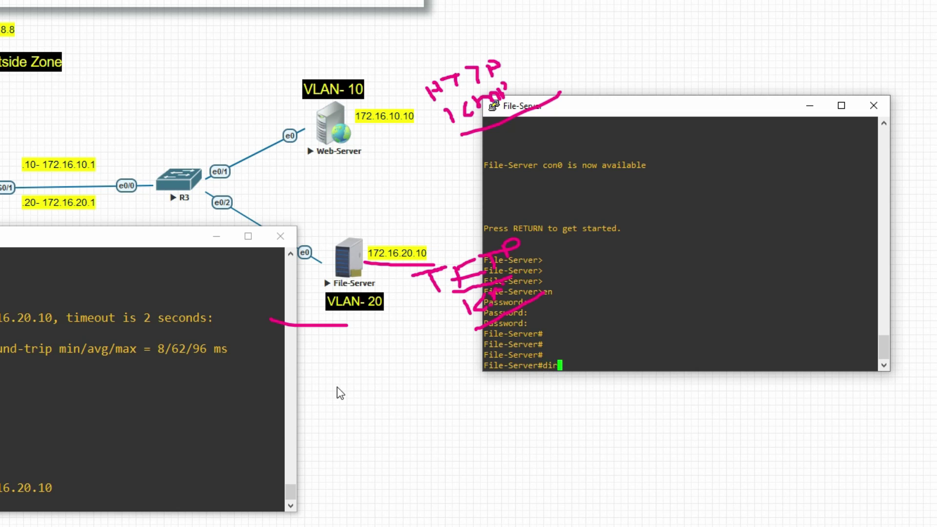
{"action": "type", "text": "flash"}
{"action": "key", "text": "Tab"}
{"action": "key", "text": "Return"}
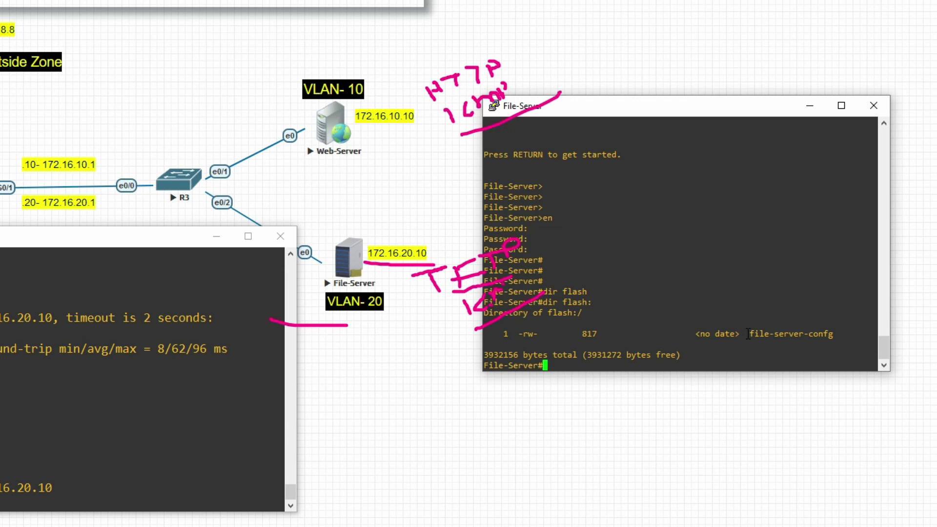
{"action": "left_click_drag", "start_coordinate": [748, 334], "coordinate": [833, 334]}
{"action": "key", "text": "super+c"}
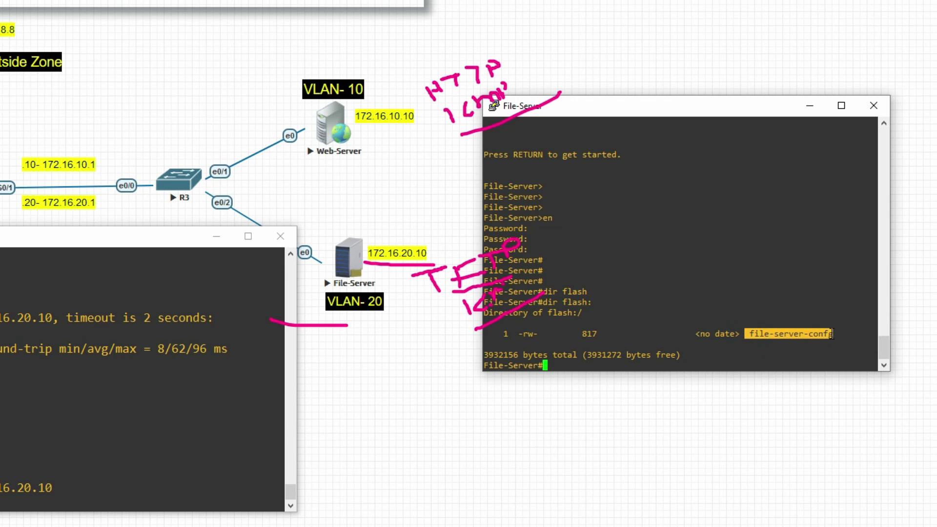
Step: Supply file-server-confg as the source filename on the PC, accept the default destination name, and confirm erasing flash before copying
{"action": "left_click_drag", "start_coordinate": [642, 111], "coordinate": [537, 81]}
{"action": "left_click_drag", "start_coordinate": [865, 39], "coordinate": [900, 52]}
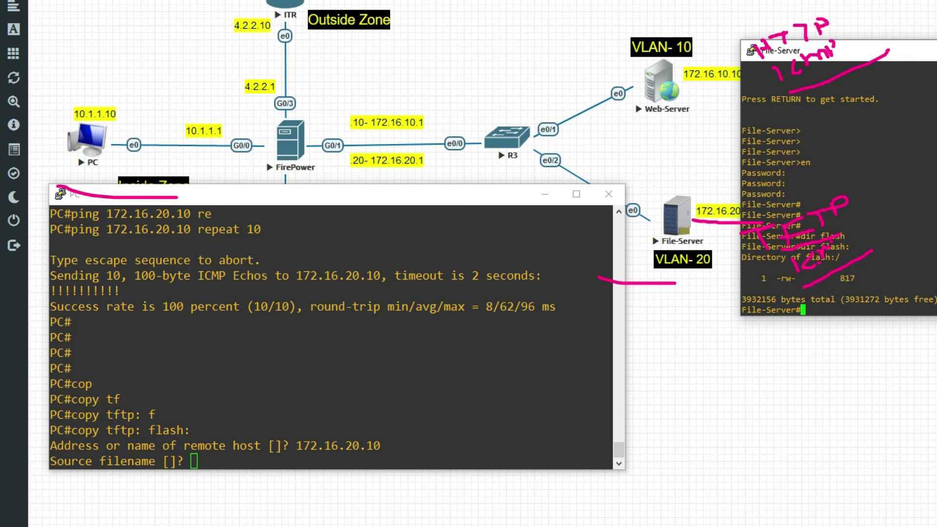
{"action": "right_click", "coordinate": [508, 341]}
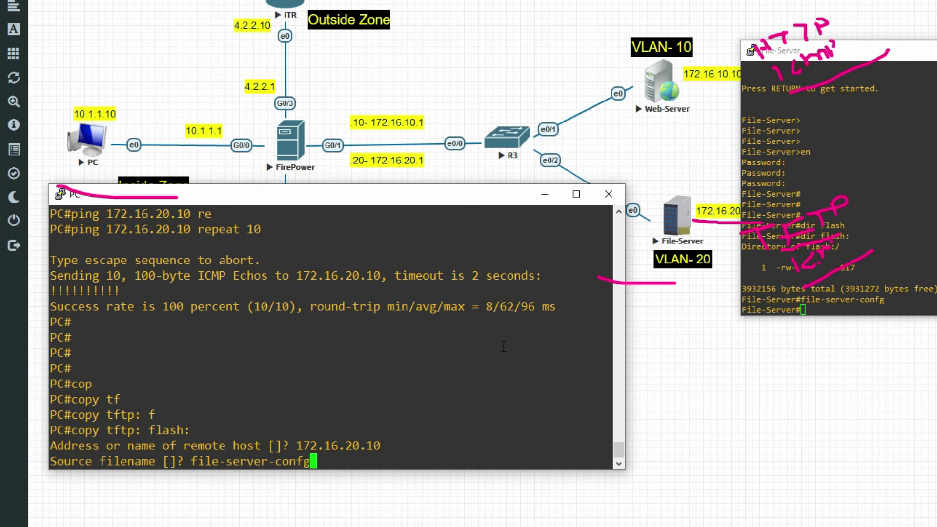
{"action": "key", "text": "Return"}
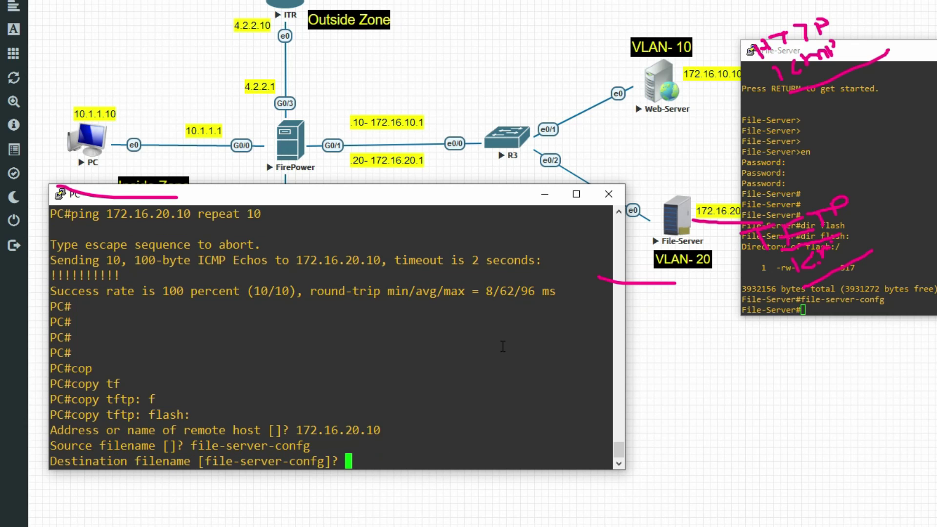
{"action": "key", "text": "Return"}
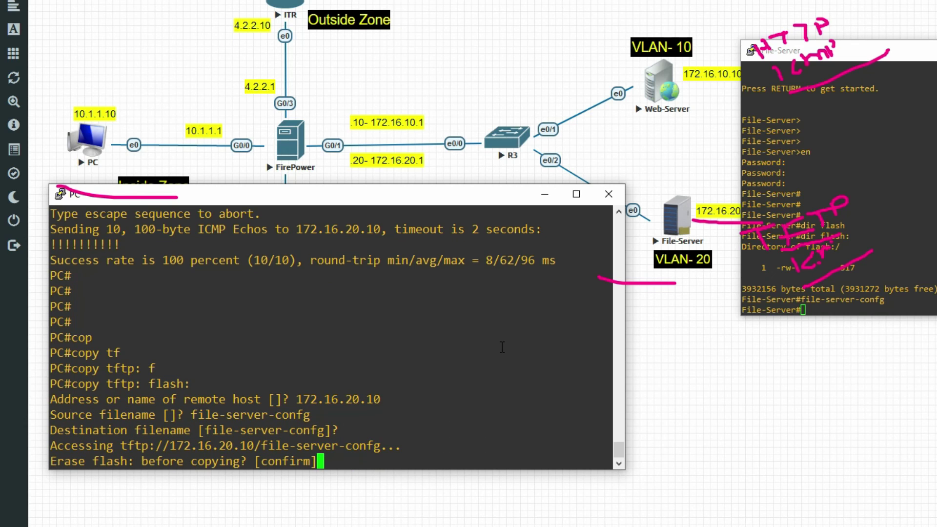
{"action": "key", "text": "Return"}
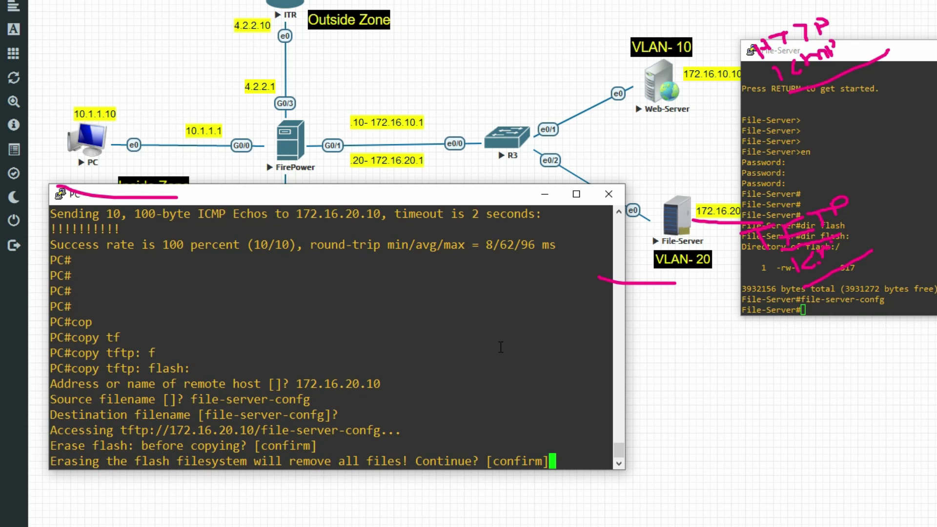
{"action": "key", "text": "Return"}
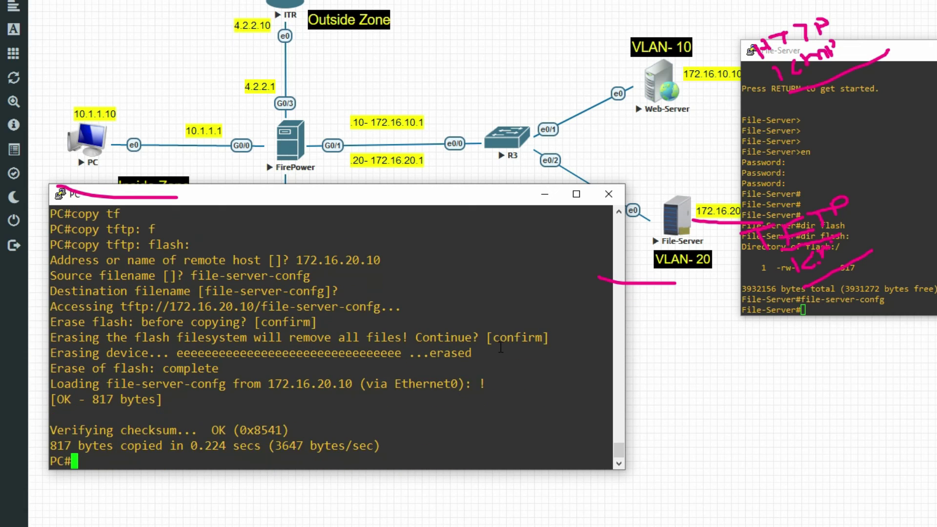
{"action": "key", "text": "Return"}
{"action": "key", "text": "Return"}
{"action": "key", "text": "Return"}
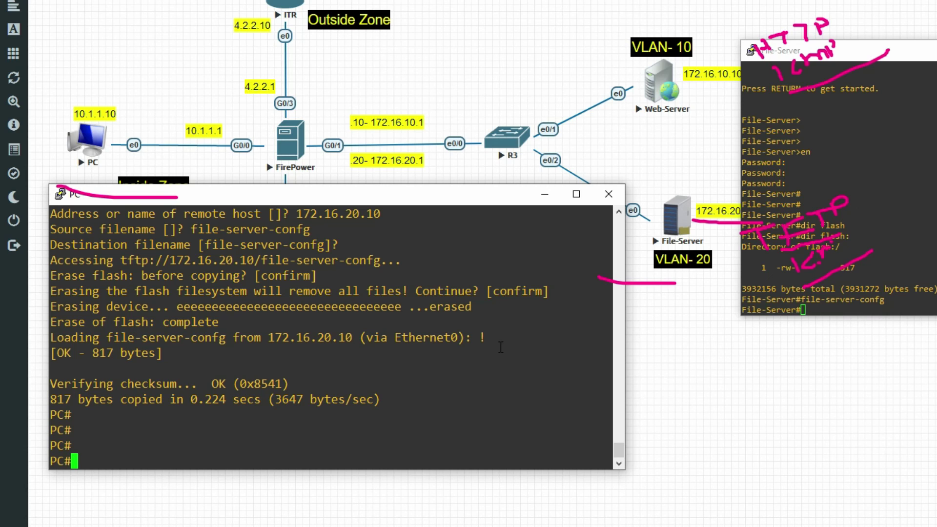
Step: Minimize the File-Server console, try a plain telnet connection from the PC to 172.16.20.10, and return to the topology
{"action": "key", "text": "super+Down"}
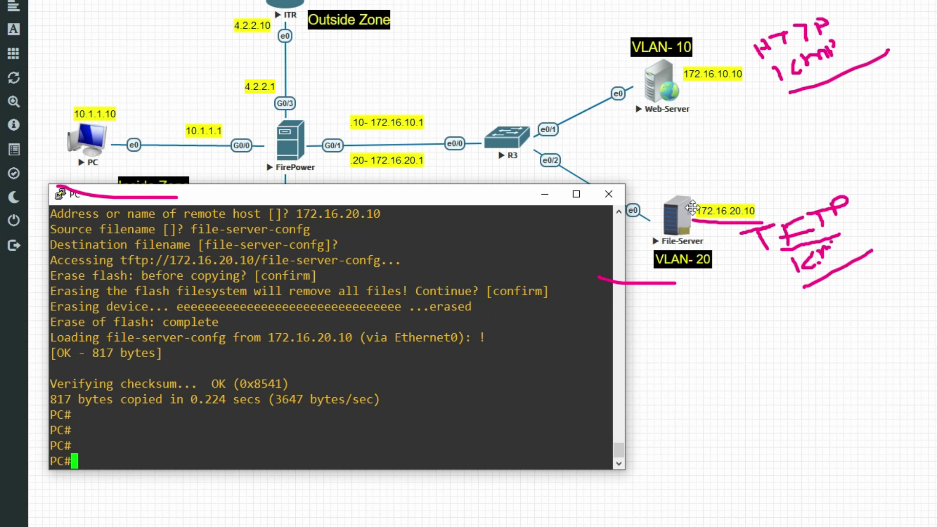
{"action": "left_click", "coordinate": [296, 461]}
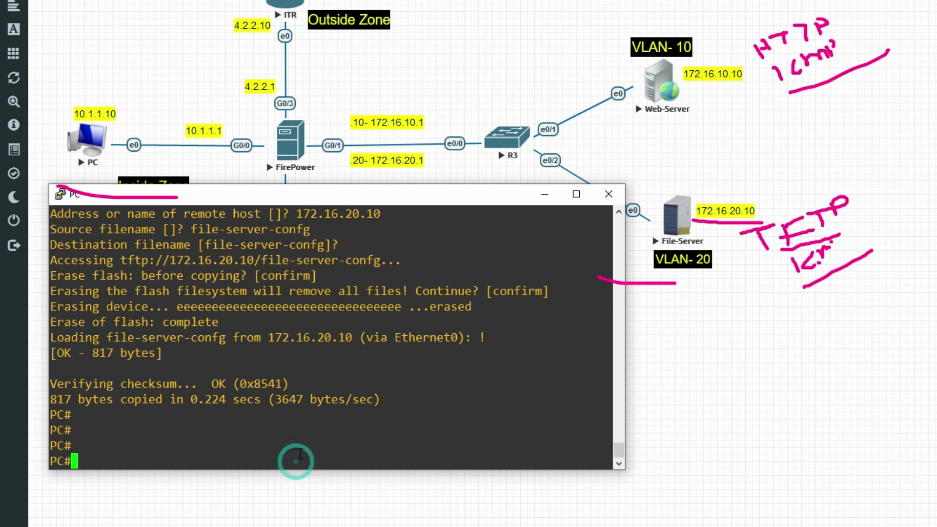
{"action": "type", "text": "te"}
{"action": "key", "text": "Tab"}
{"action": "type", "text": "l"}
{"action": "key", "text": "Tab"}
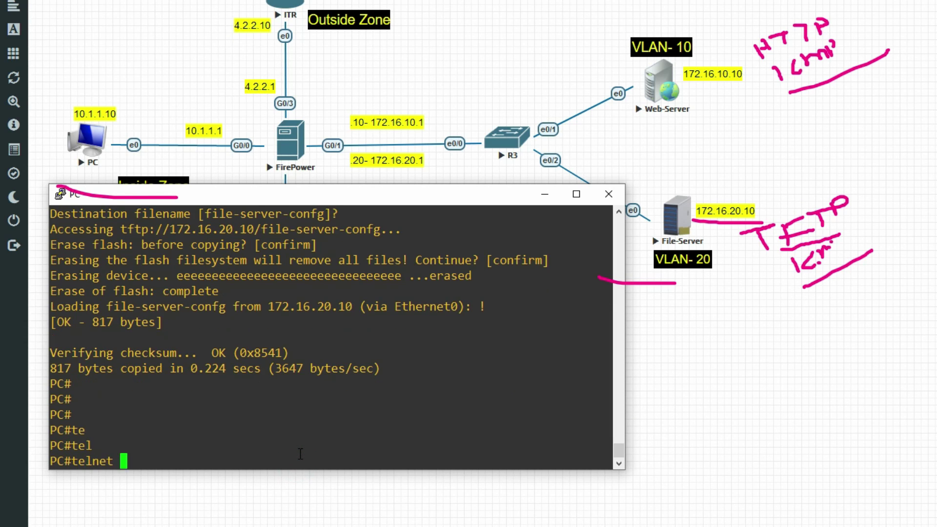
{"action": "type", "text": "172.16.20.10"}
{"action": "key", "text": "Return"}
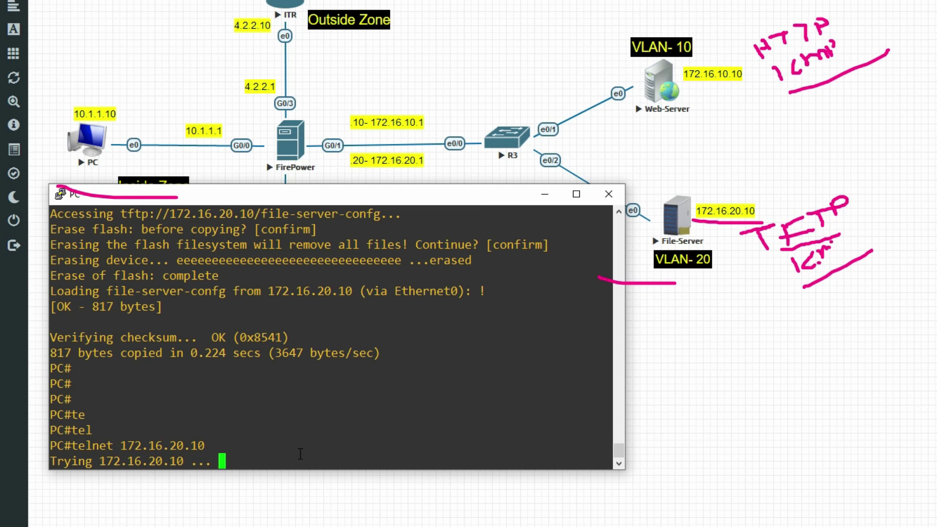
{"action": "key", "text": "Return"}
{"action": "key", "text": "Return"}
{"action": "key", "text": "Return"}
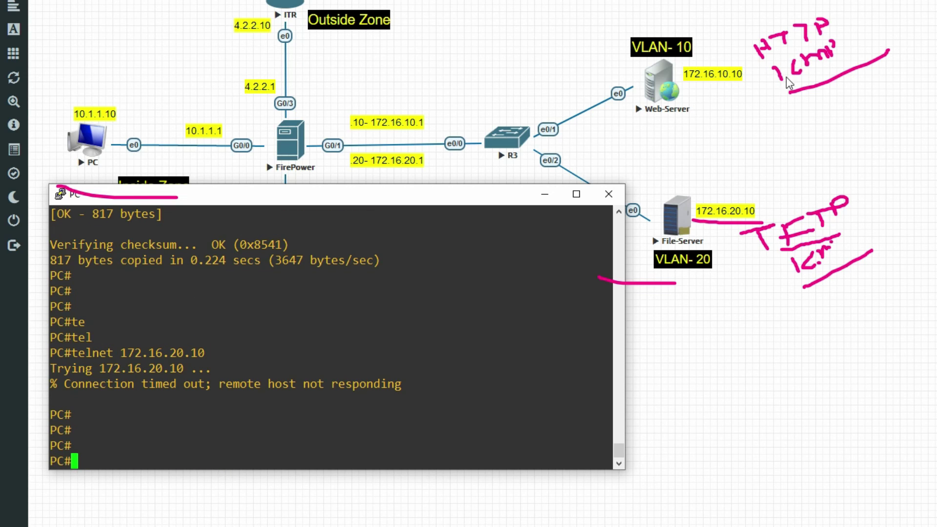
{"action": "left_click", "coordinate": [654, 123]}
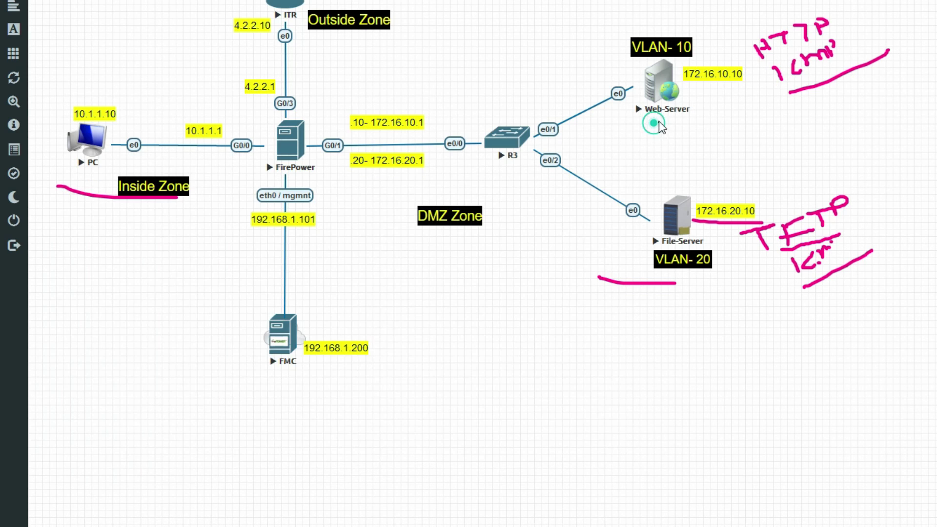